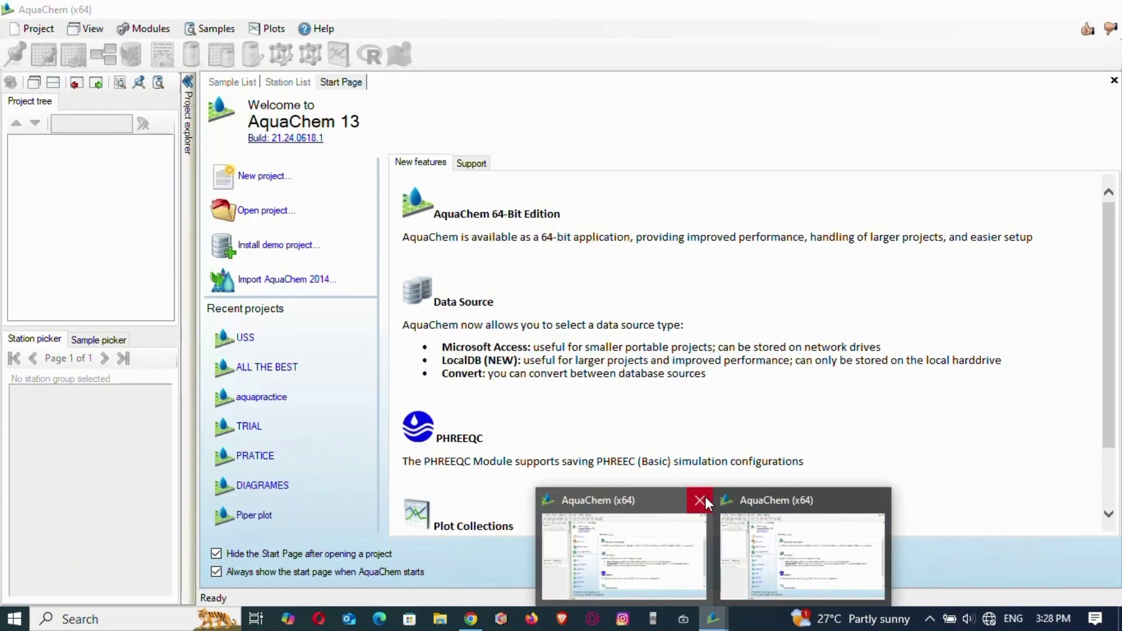
Close the extra AquaChem window and bring the remaining window's Start Page forward
left_click(700, 500)
left_click(695, 534)
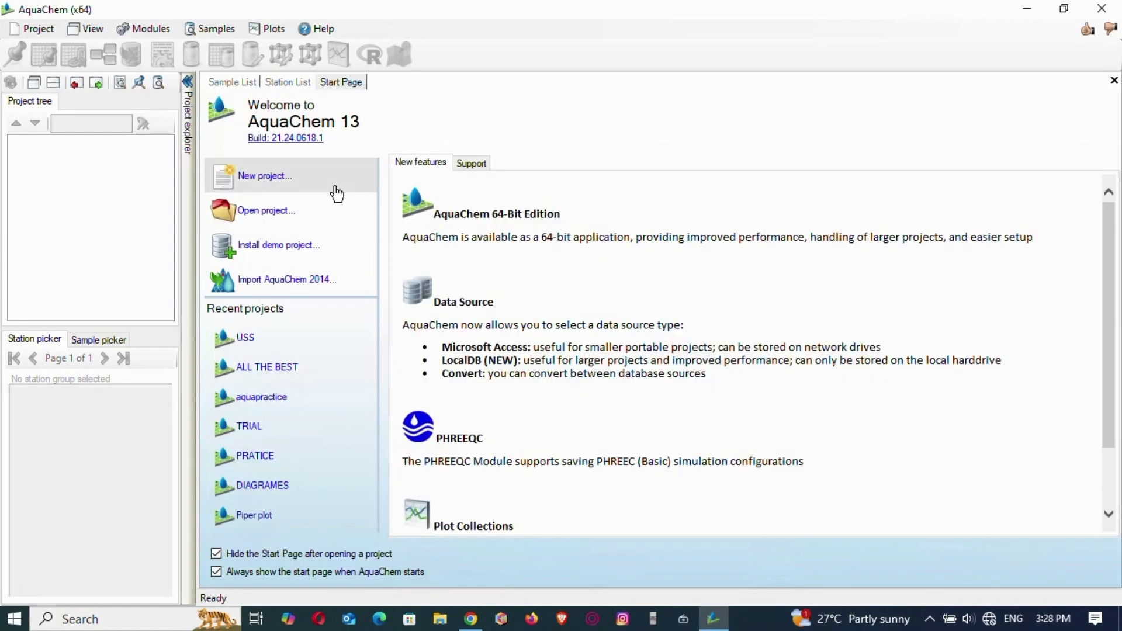
Start a new Microsoft Access project with the database name SHORT VIDEO
left_click(261, 181)
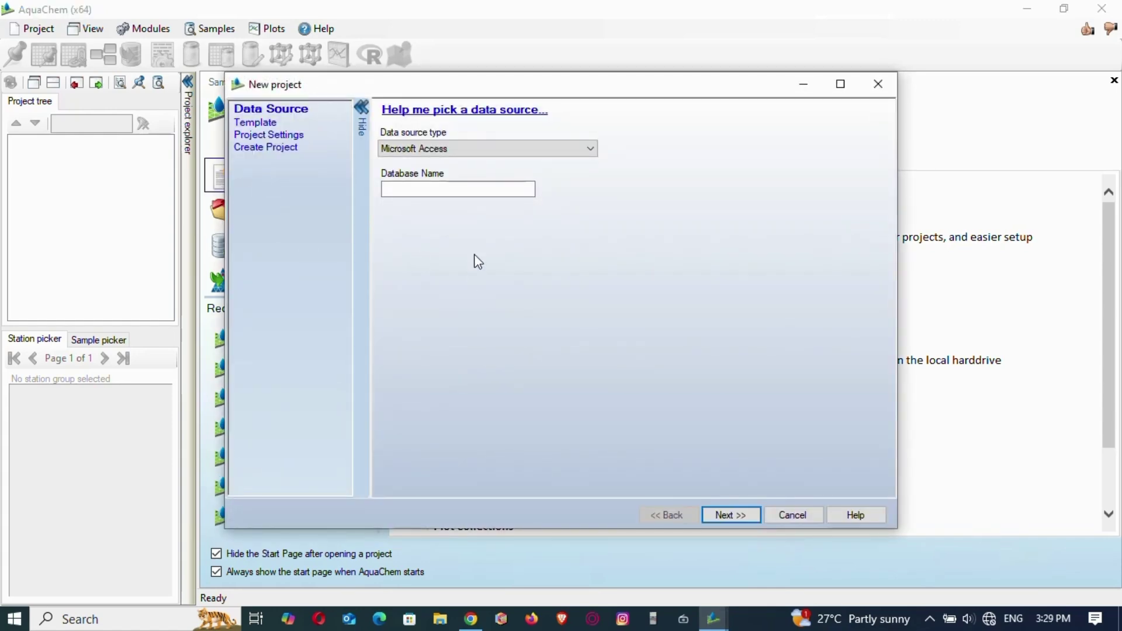
left_click(592, 150)
left_click(592, 150)
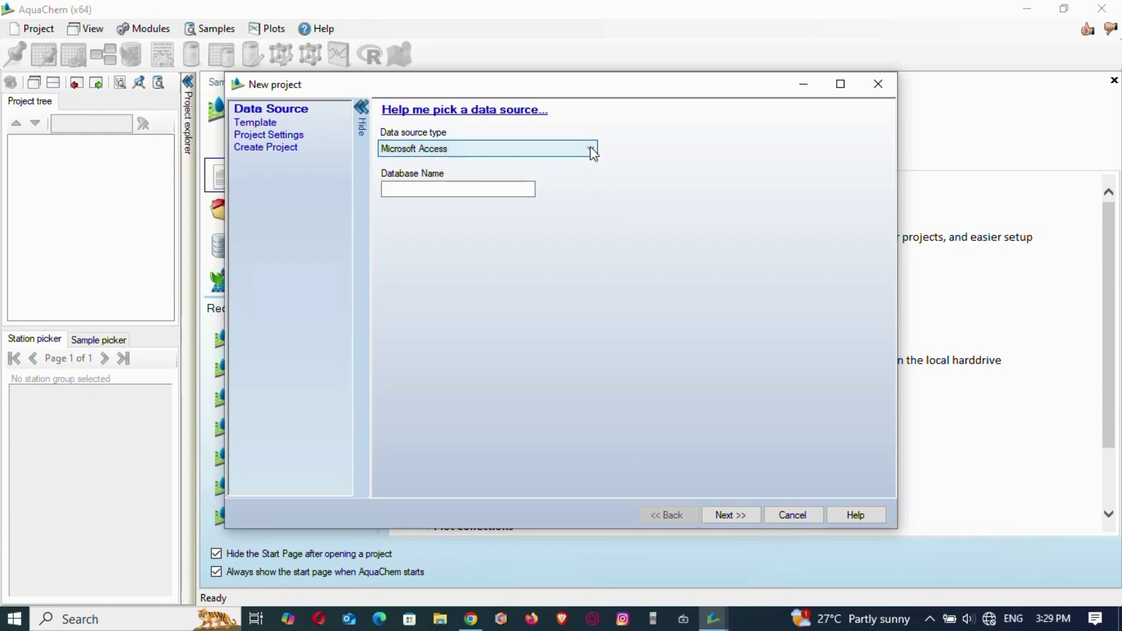
left_click(495, 193)
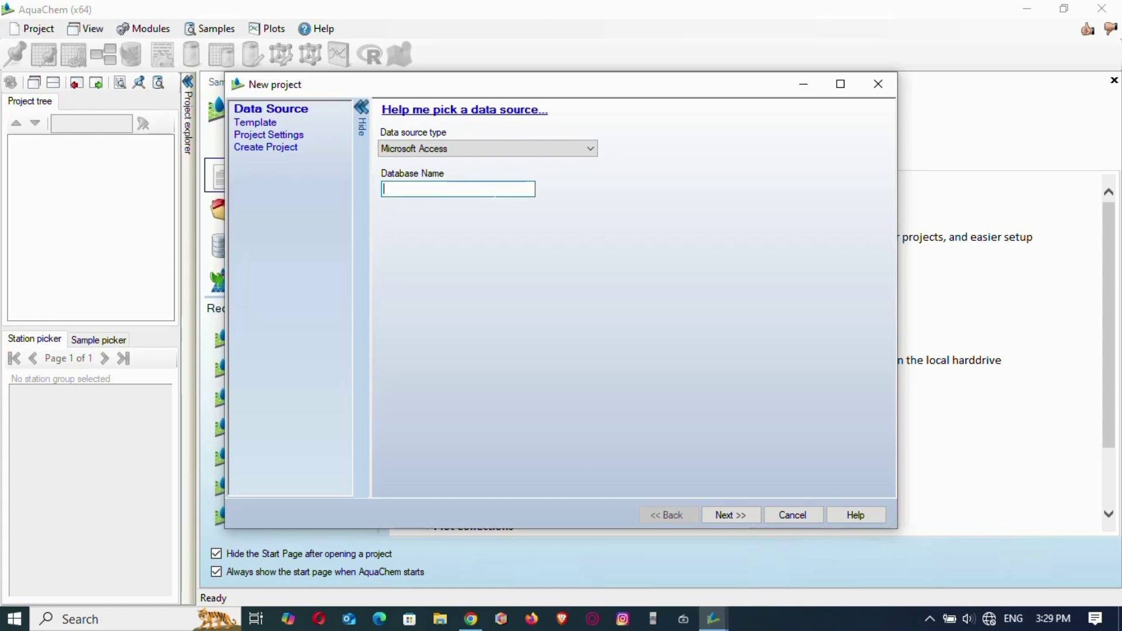
type("TO")
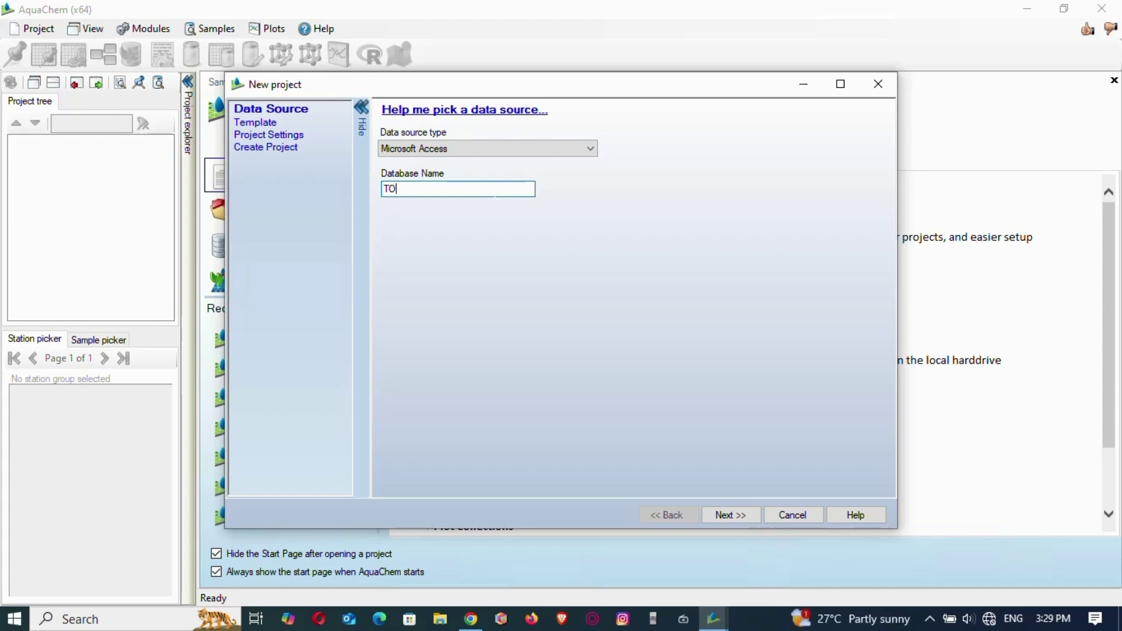
key("BackSpace")
key("BackSpace")
type("SHORT VIDE")
key("BackSpace")
type("E")
key("BackSpace")
type("EO")
Accept the basic template and default project settings and finish creating the project
left_click(741, 517)
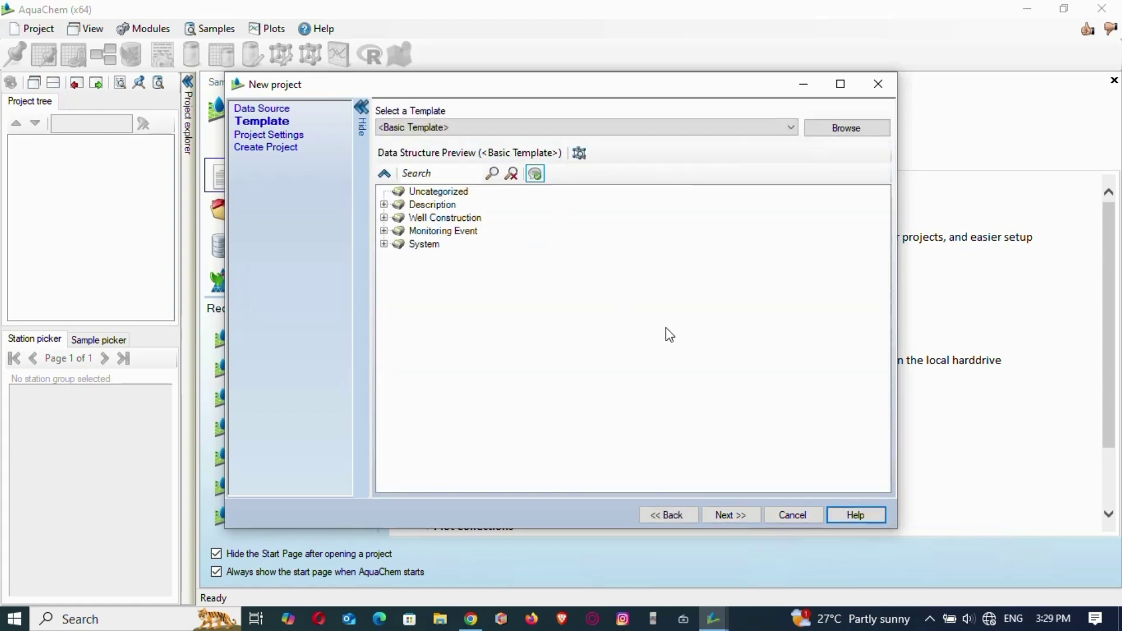
left_click(738, 512)
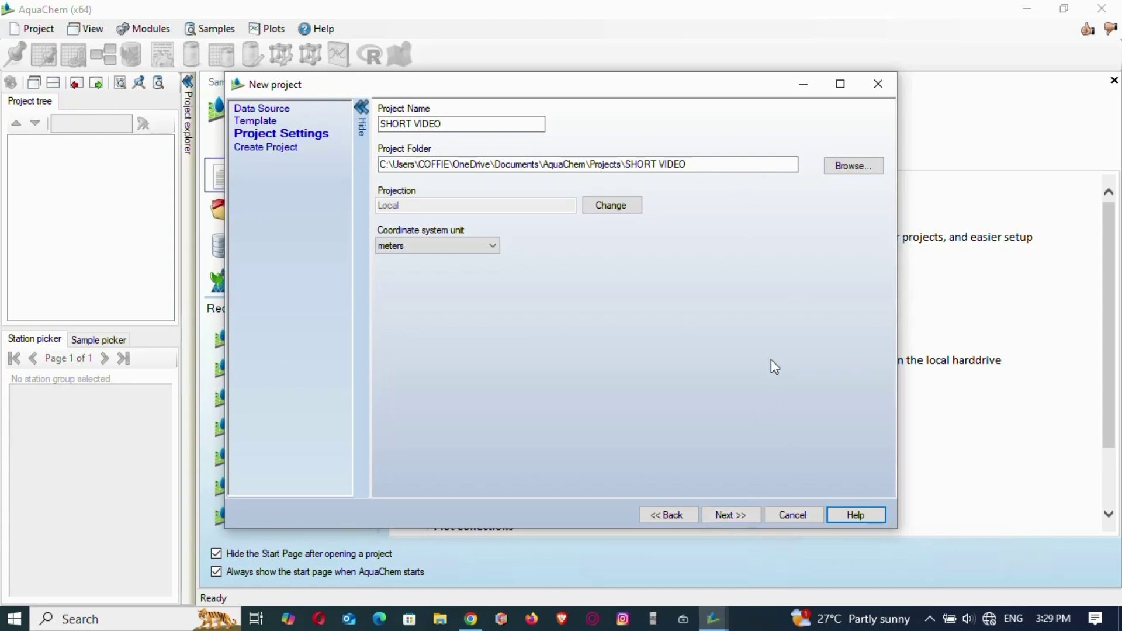
left_click(728, 515)
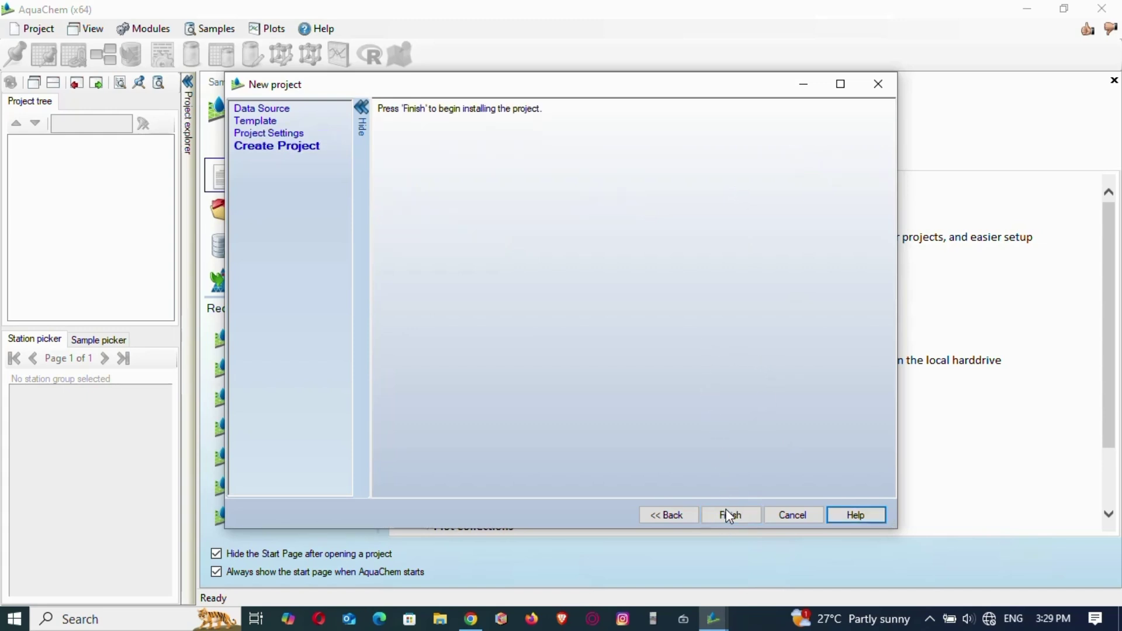
left_click(731, 518)
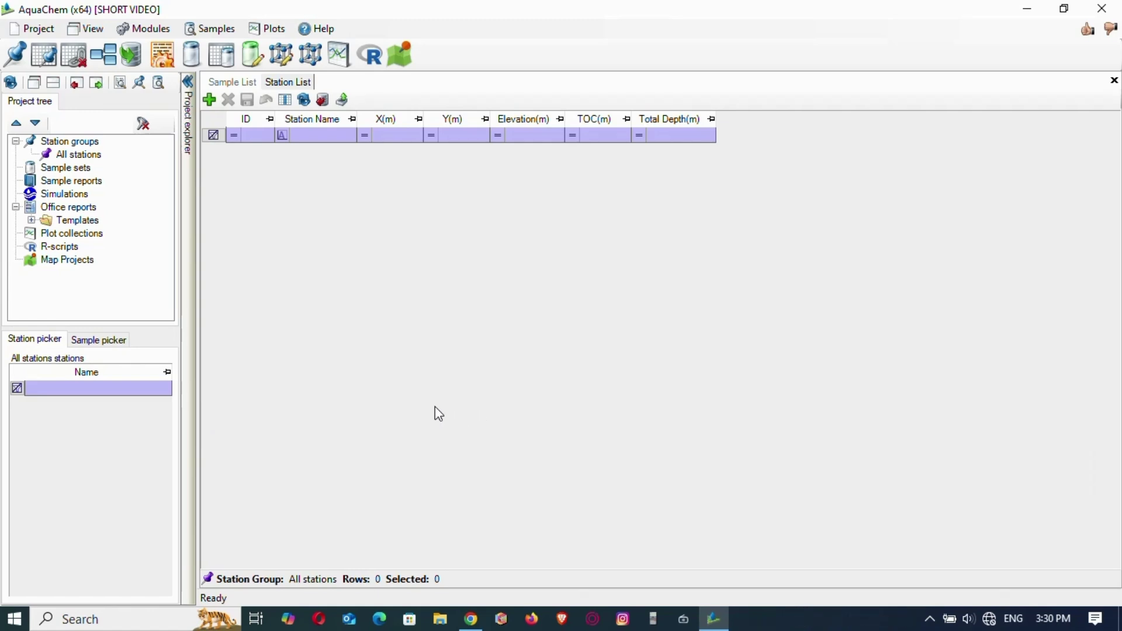
Open the Select Import type dialog with Import Data
left_click(130, 57)
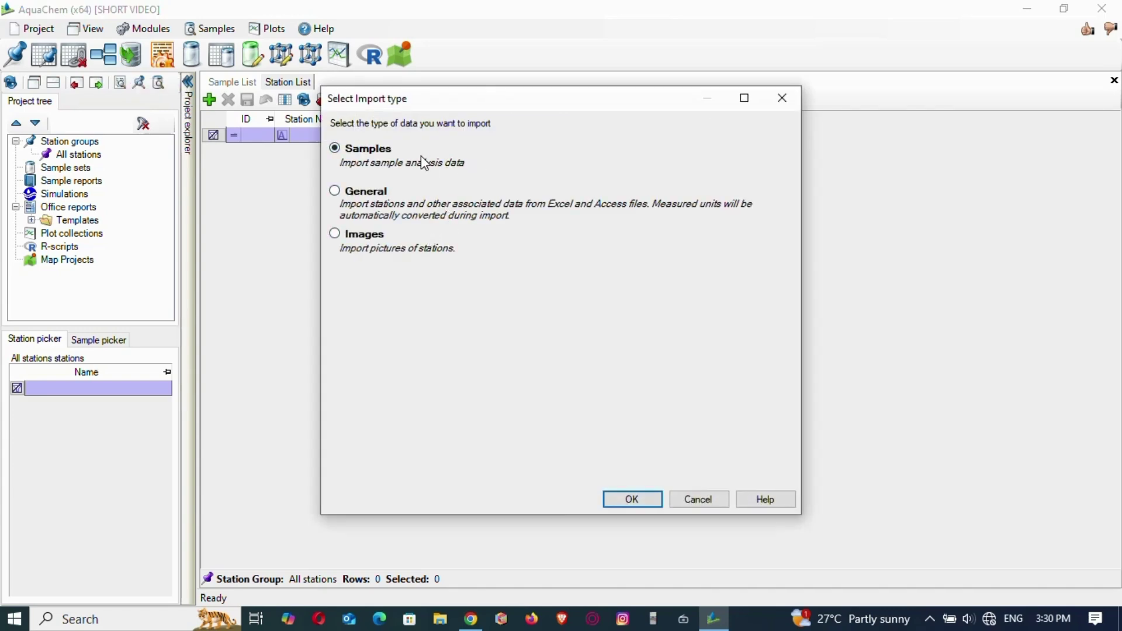
Choose Samples import and load the EXEL workbook from the Desktop
left_click(633, 499)
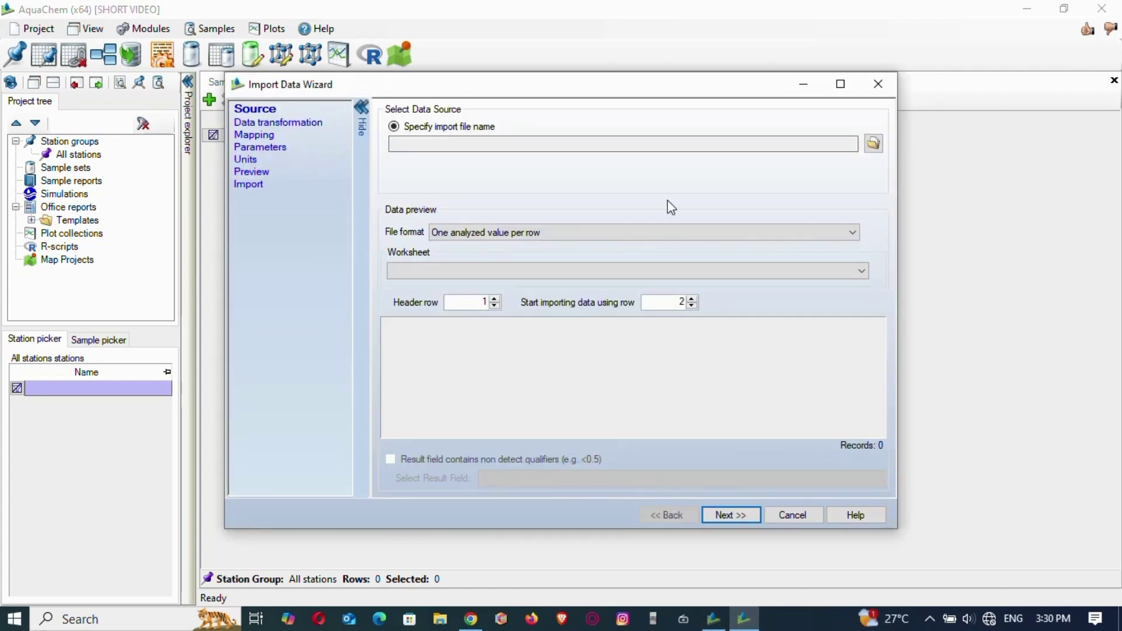
left_click(874, 145)
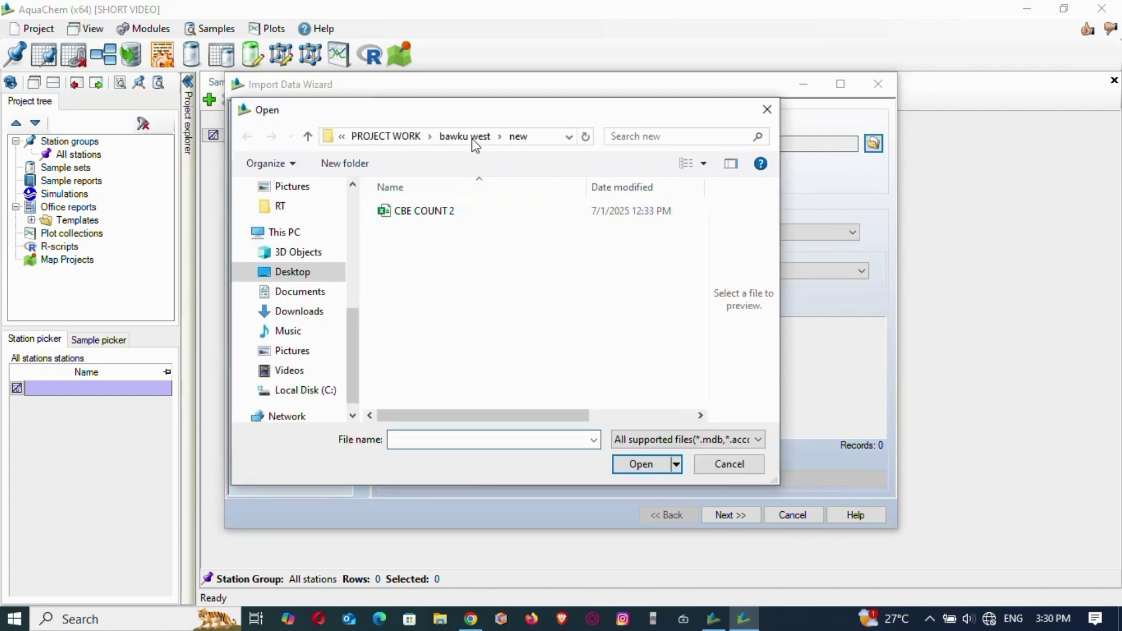
left_click(451, 140)
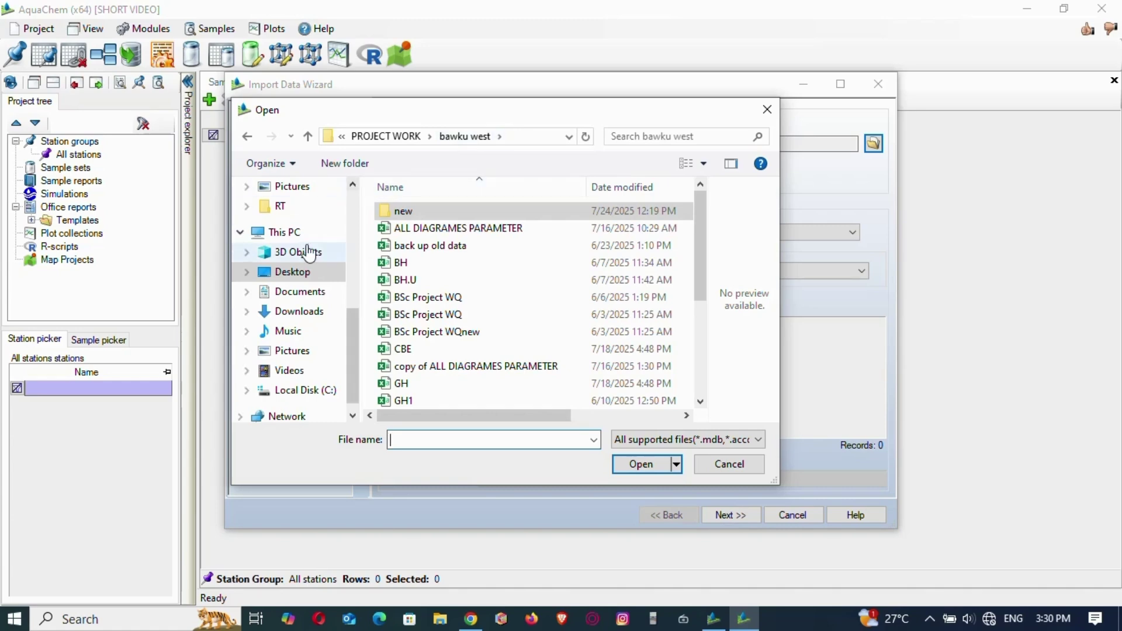
scroll(307, 286, "up", 3)
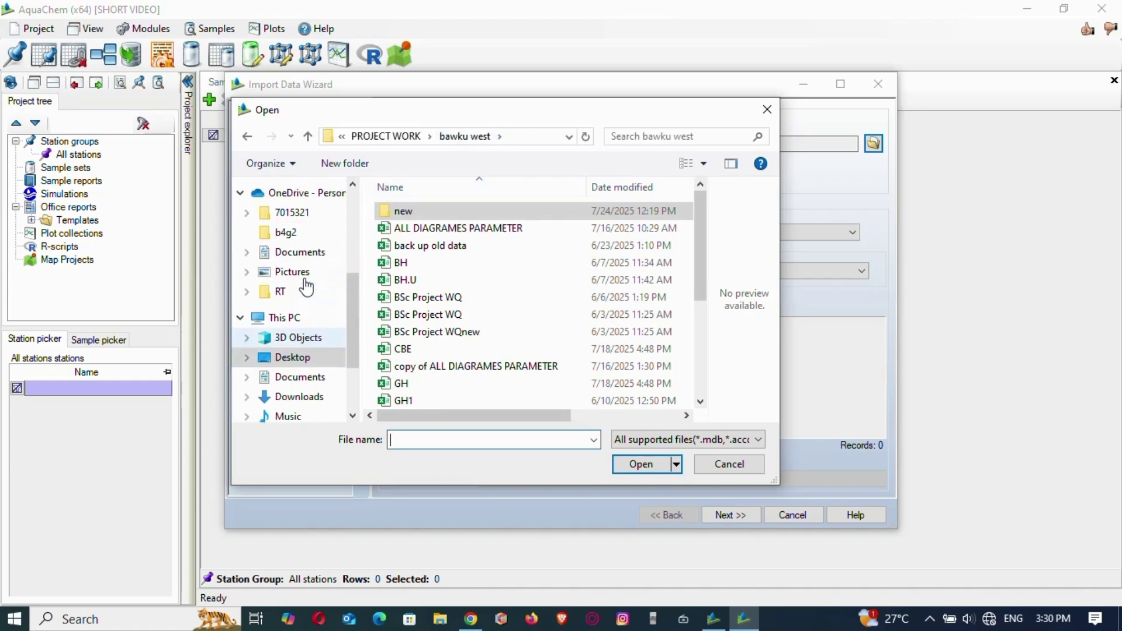
left_click(295, 358)
scroll(581, 290, "down", 3)
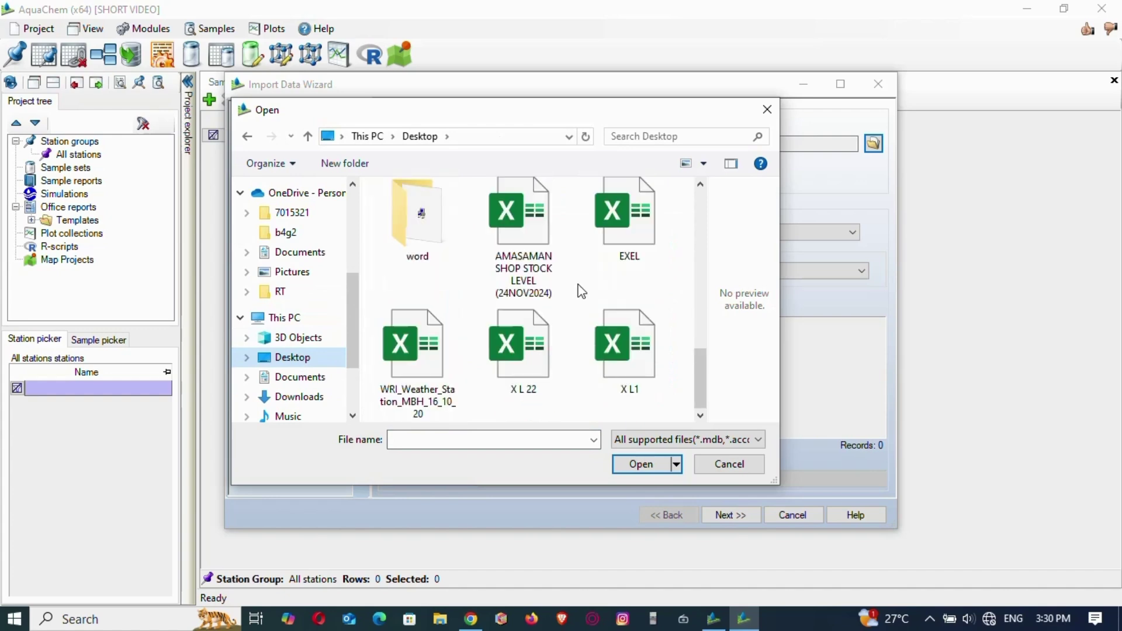
left_click(633, 237)
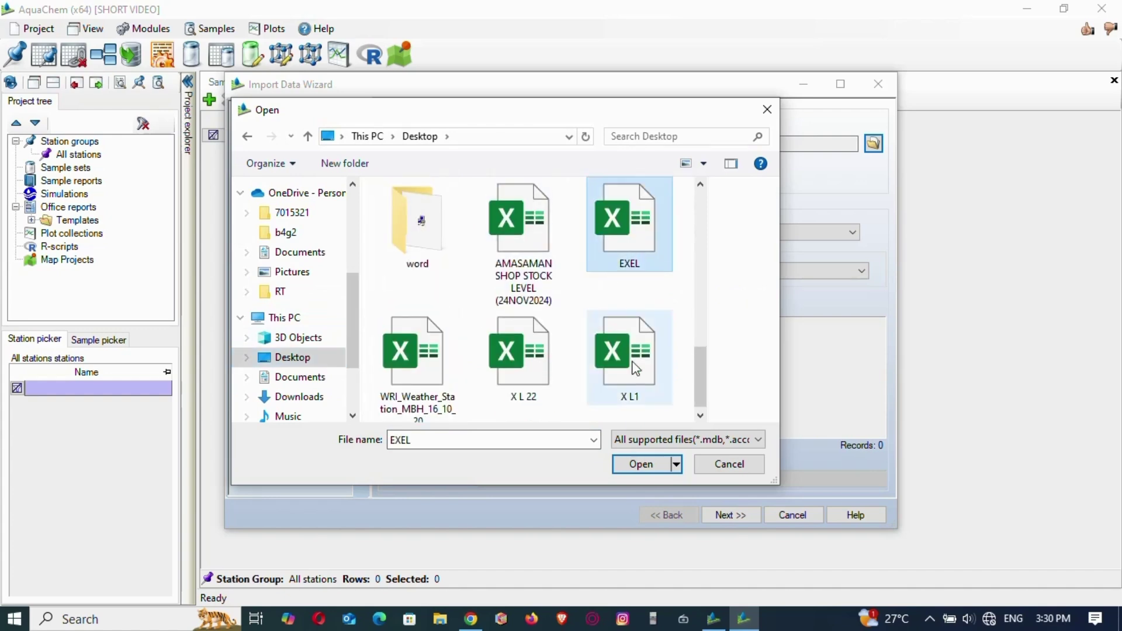
left_click(647, 470)
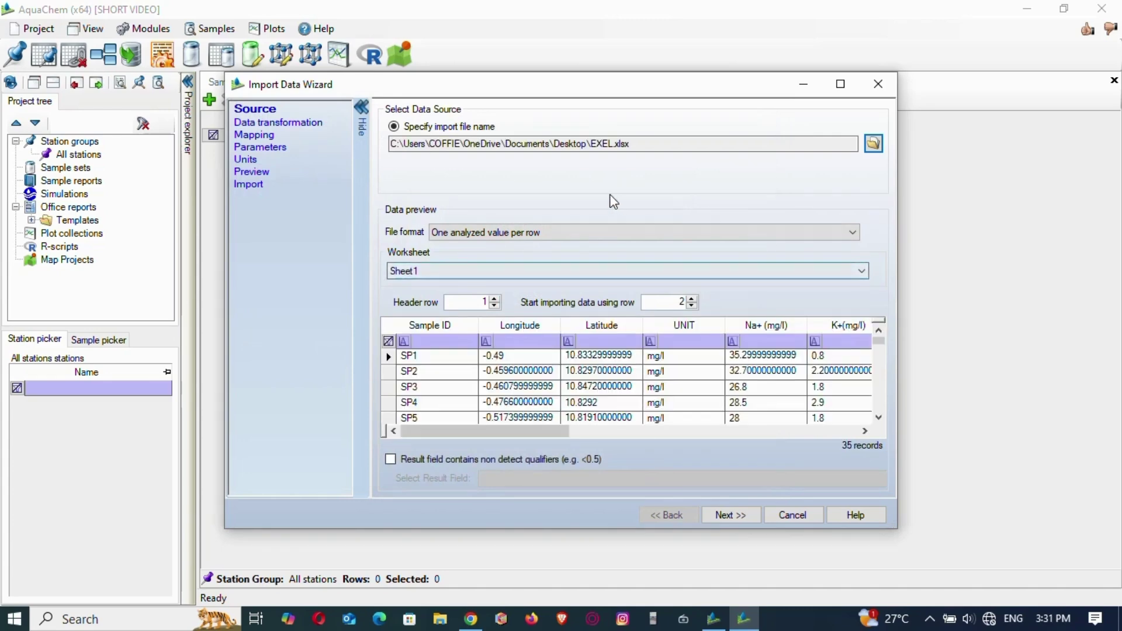
Set the file format to 'Sample as rows or columns' and advance to Data transformation
left_click(602, 232)
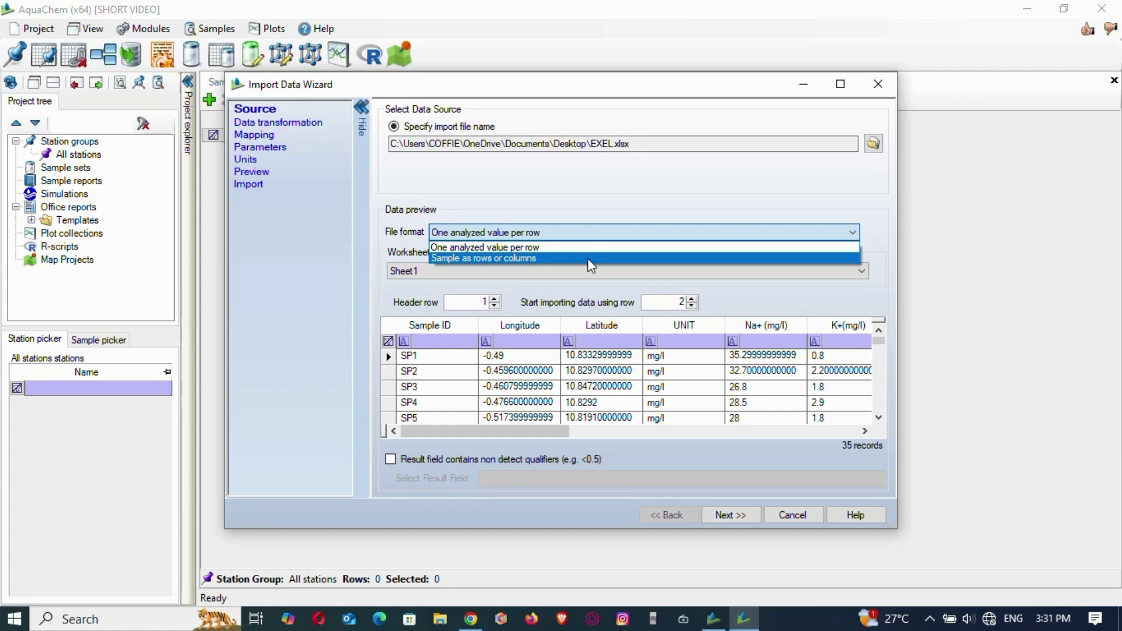
left_click(591, 259)
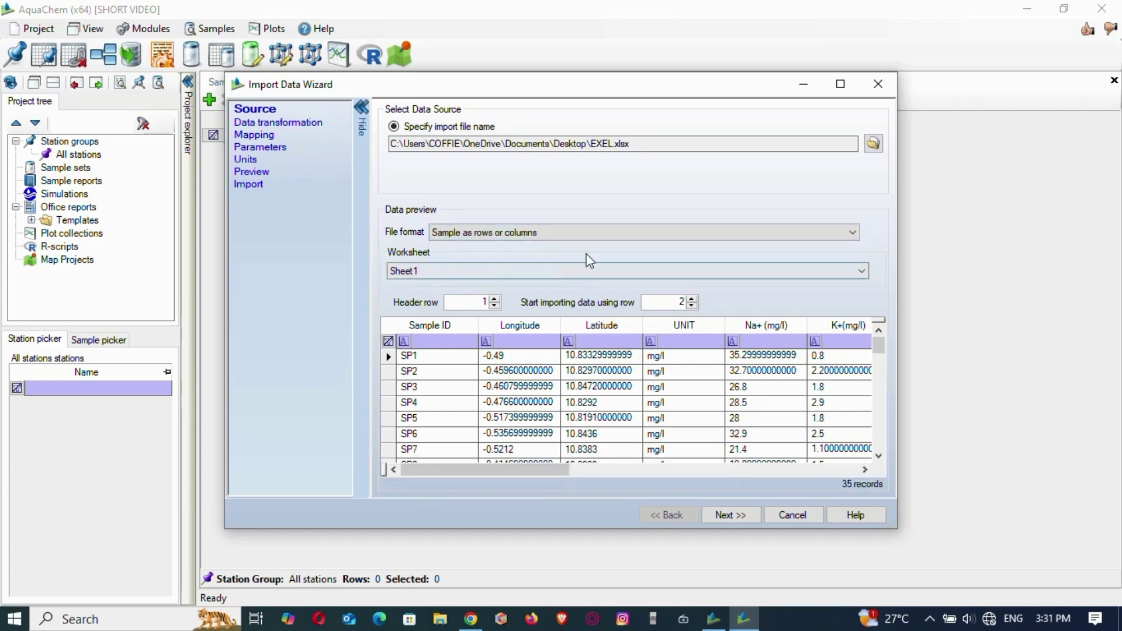
left_click(733, 521)
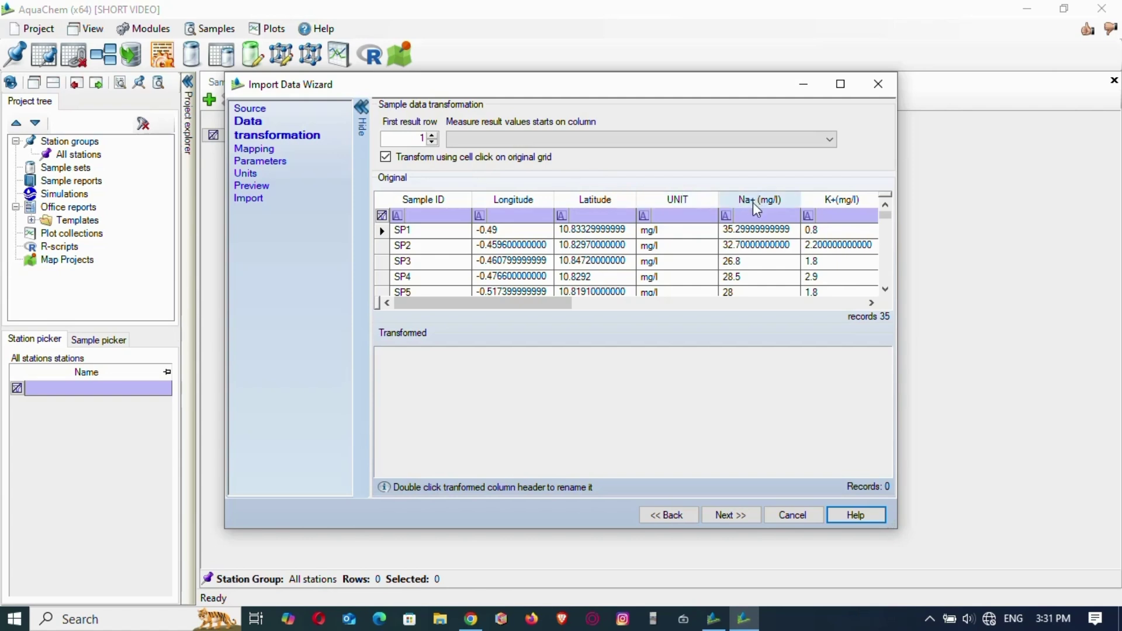
Start measured result values at the Na+ (mg/l) column and advance to Mapping
left_click(651, 140)
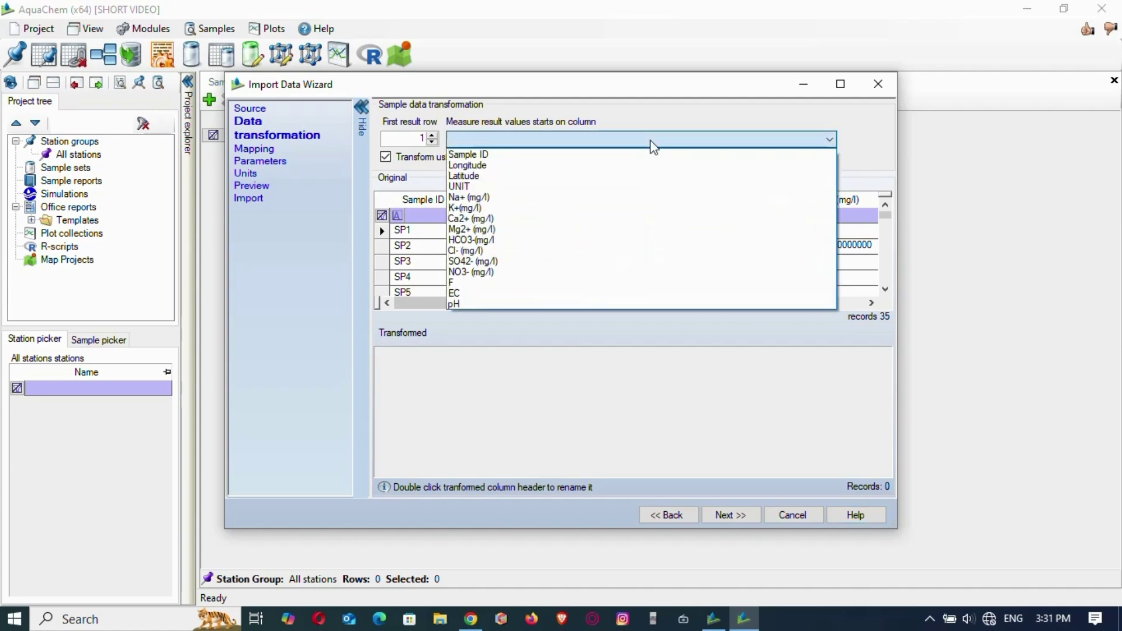
left_click(589, 198)
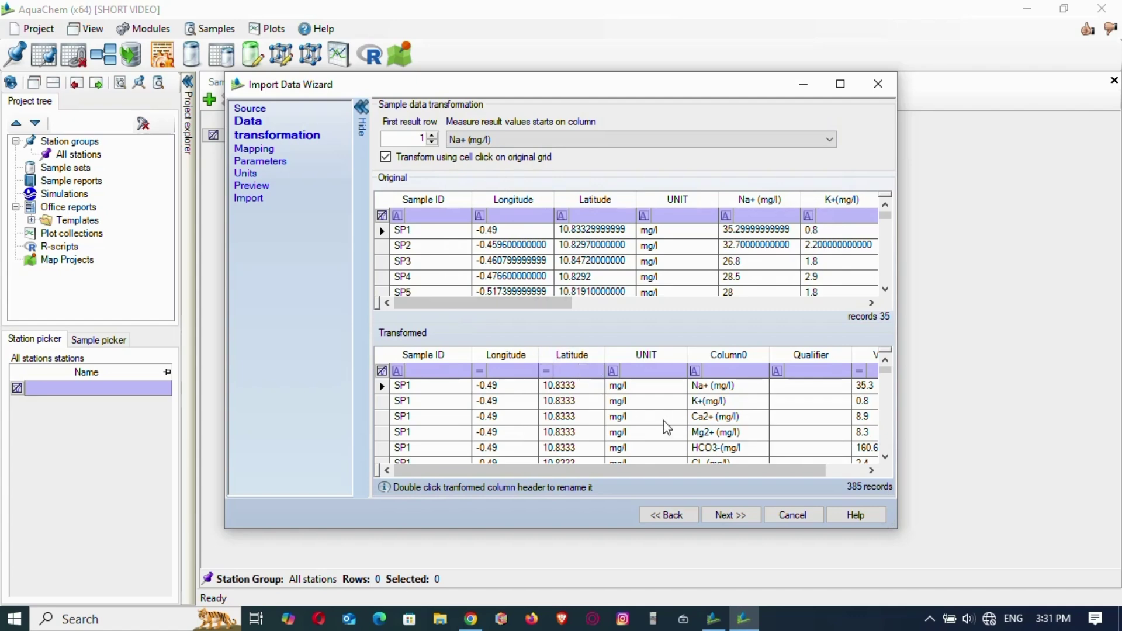
left_click(727, 517)
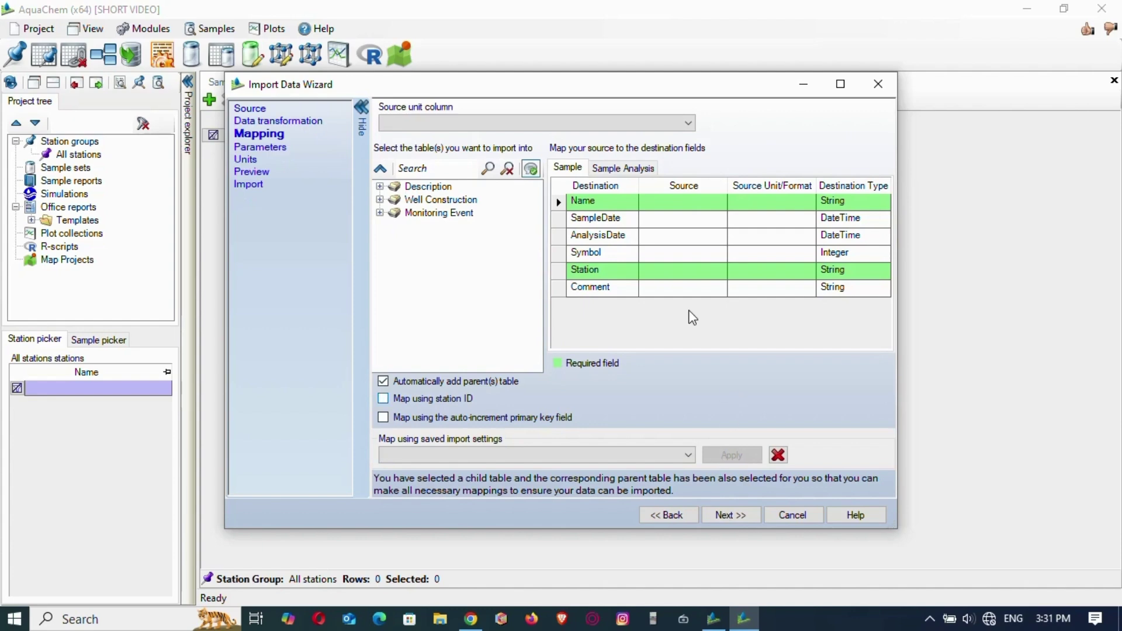
Set the source unit column to UNIT, then bring up Windows search
left_click(617, 125)
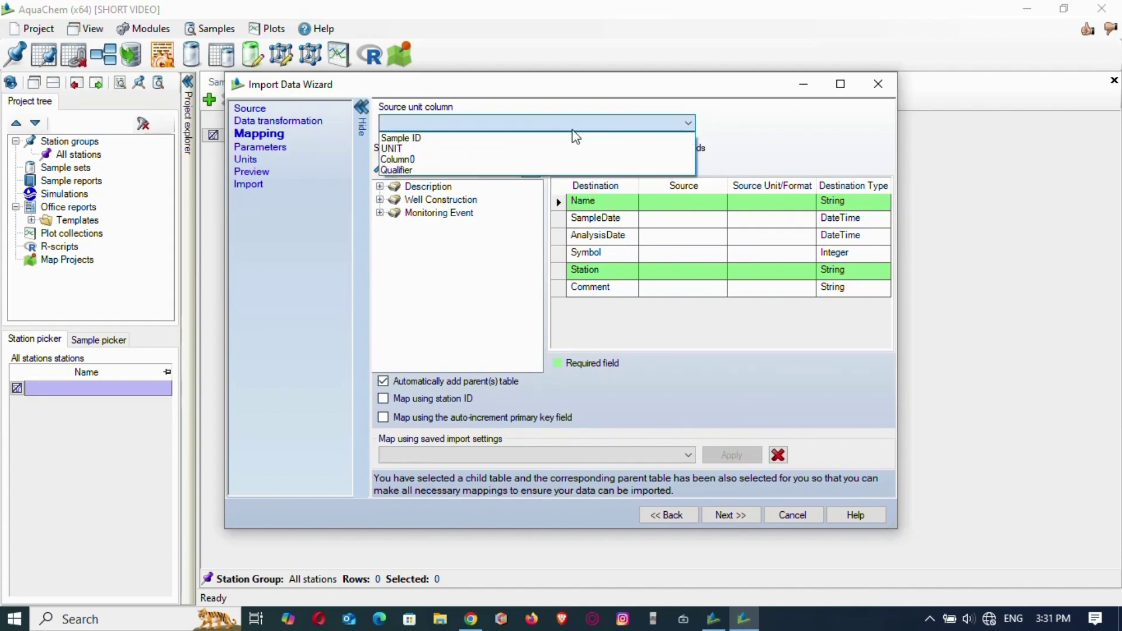
left_click(542, 150)
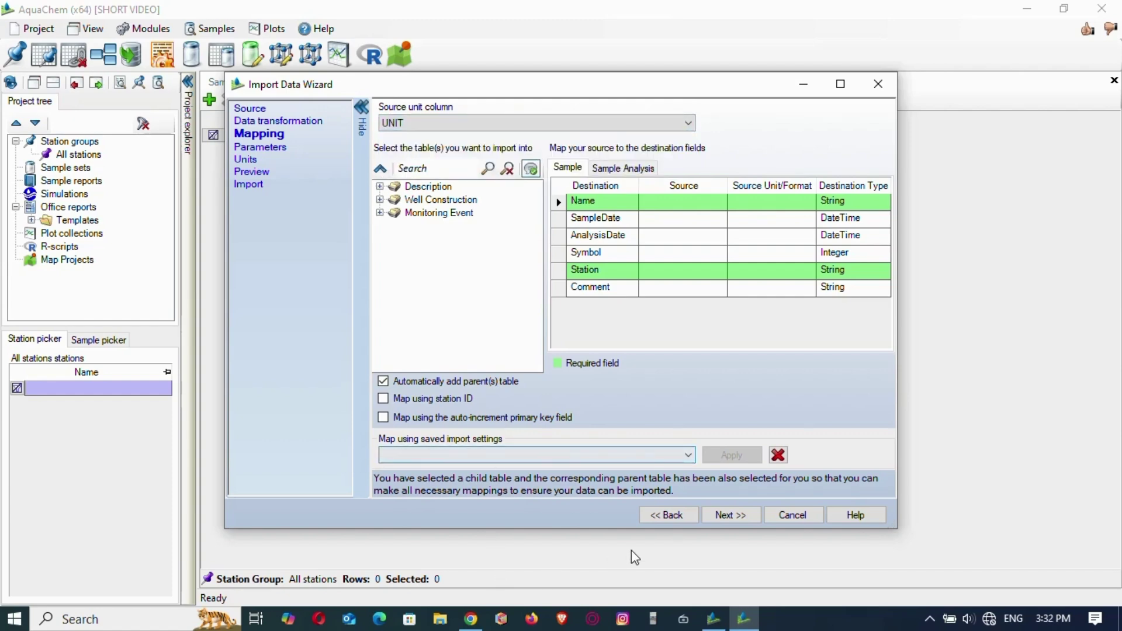
left_click(804, 84)
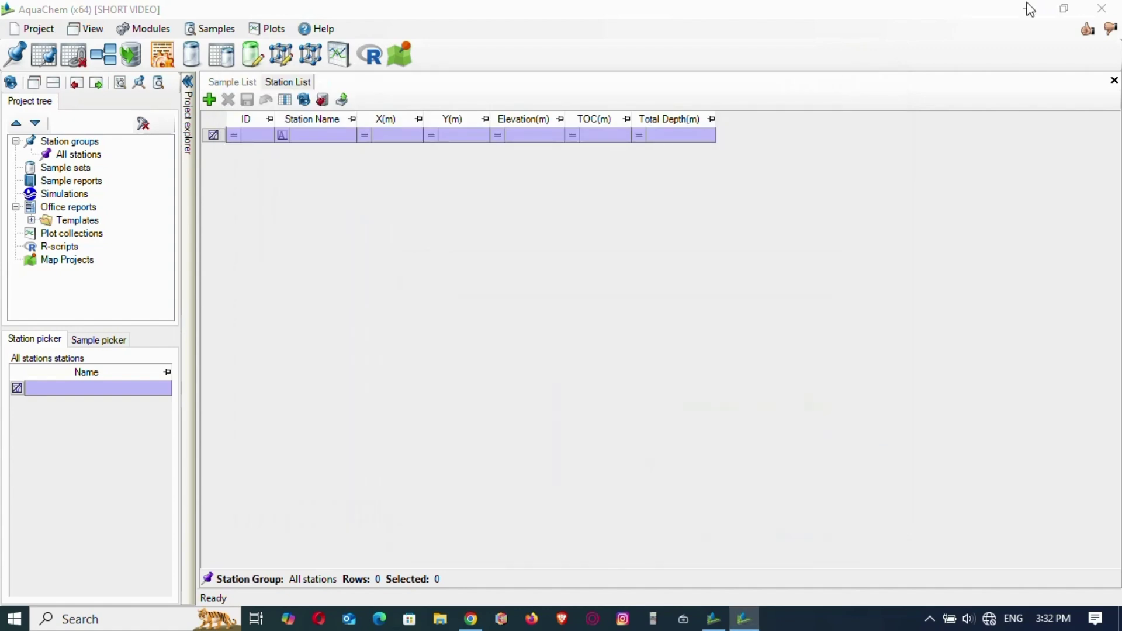
left_click(745, 620)
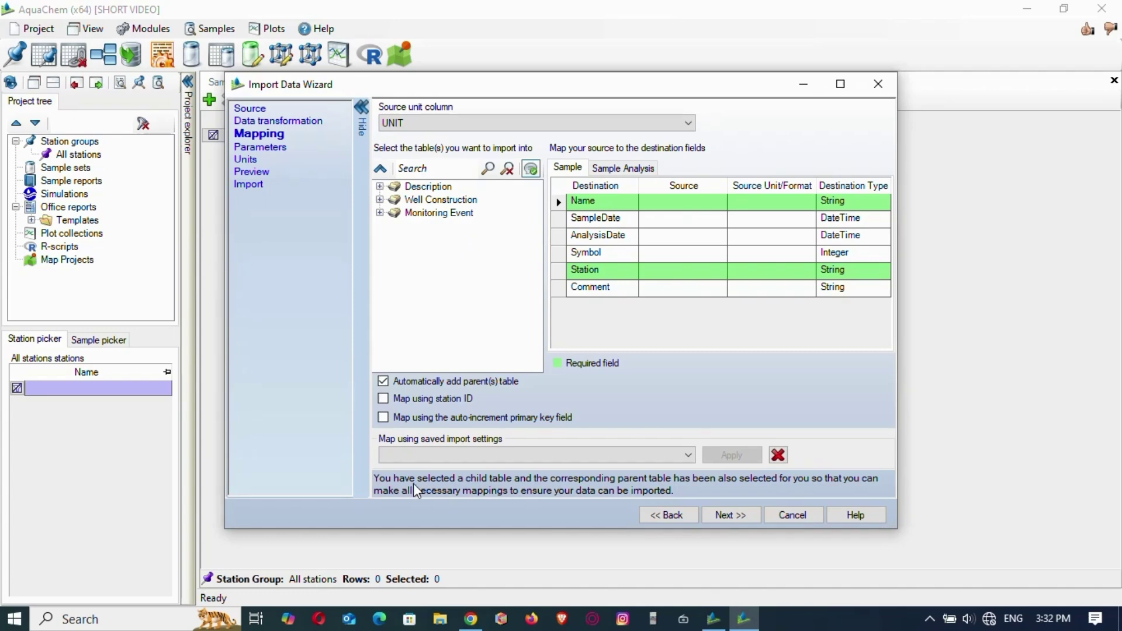
left_click(175, 619)
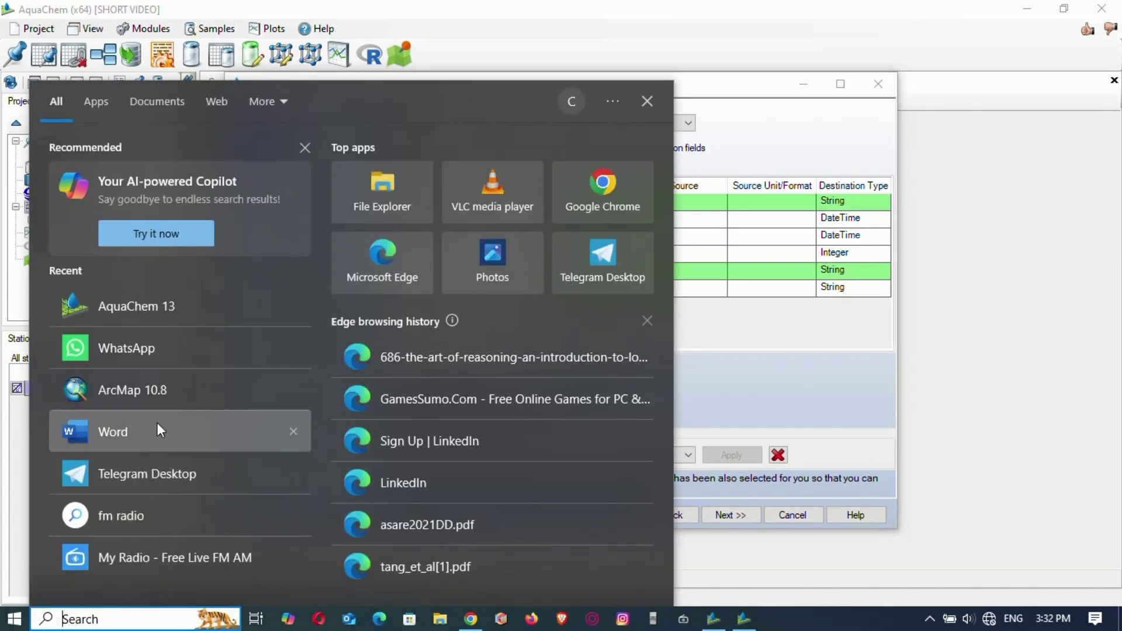
Open the EXEL workbook in Excel, check the Longitude and UNIT columns, then return to AquaChem
type("EX")
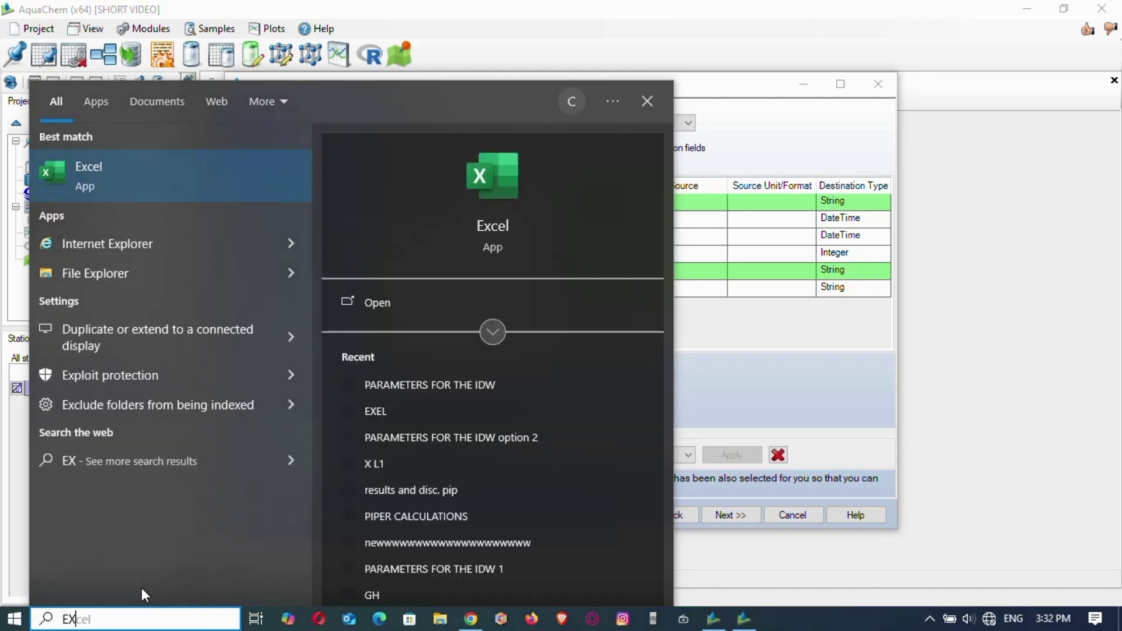
key("Escape")
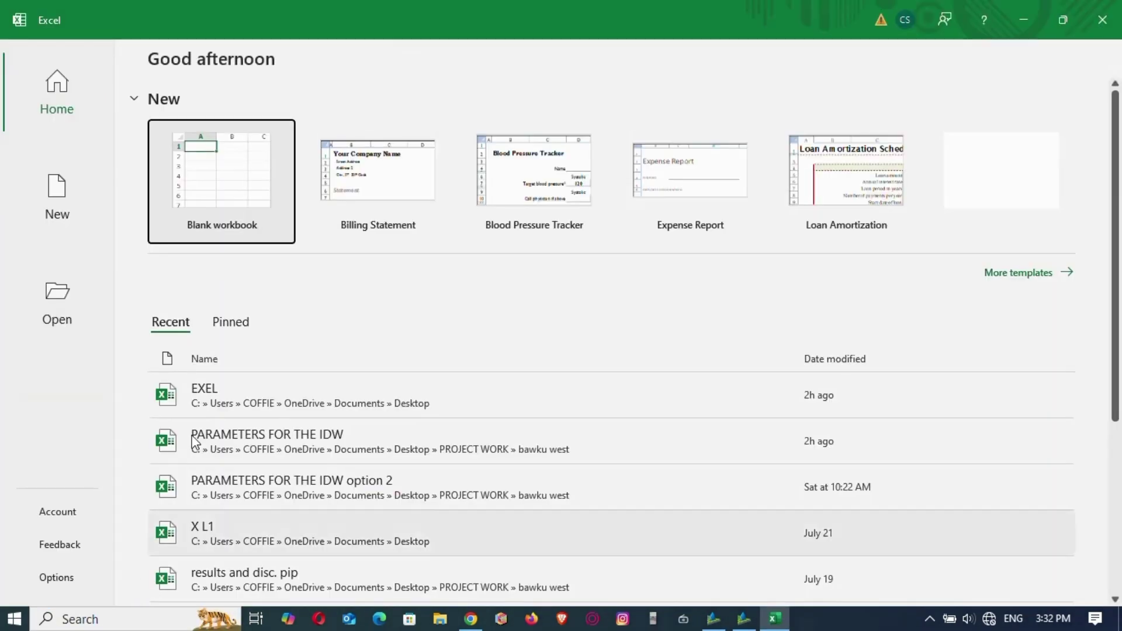
left_click(232, 401)
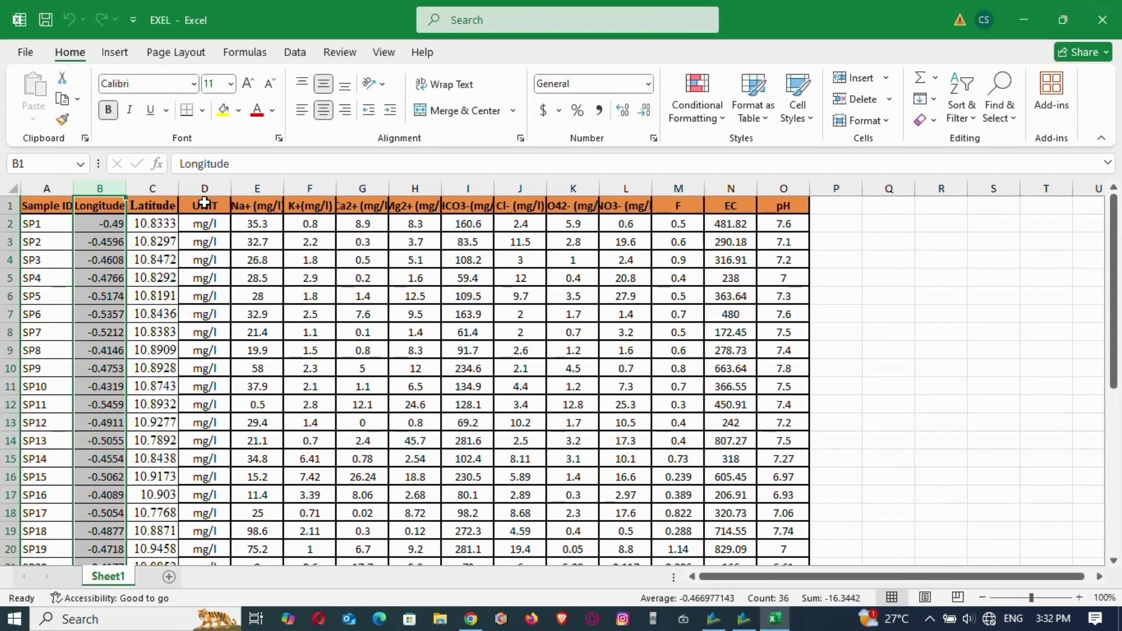
left_click(209, 164)
double_click(211, 165)
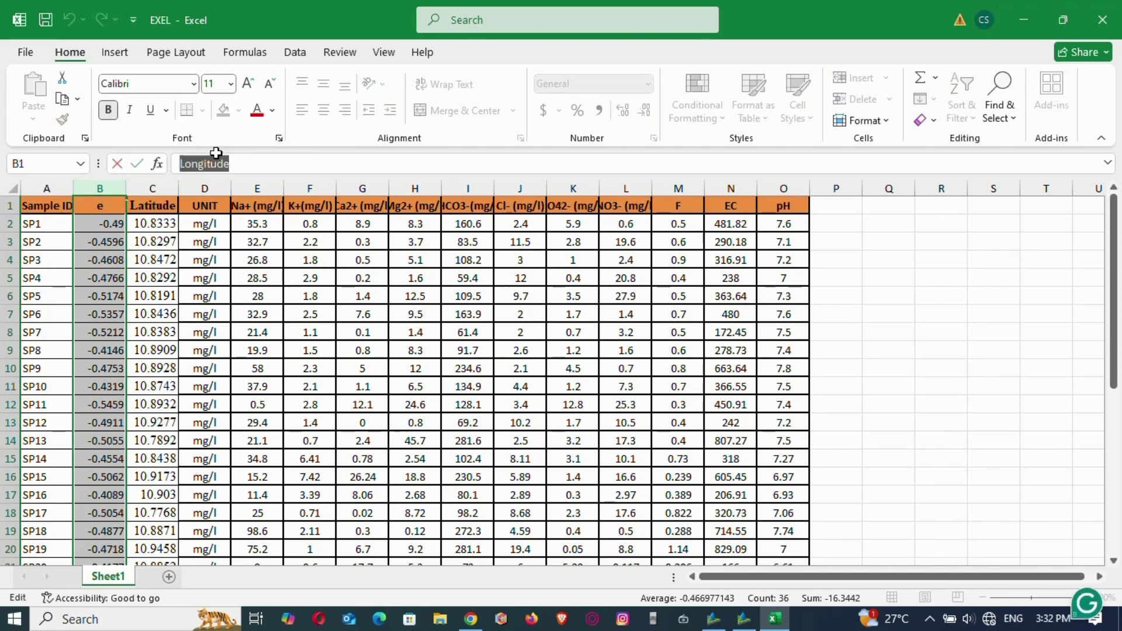
left_click(208, 182)
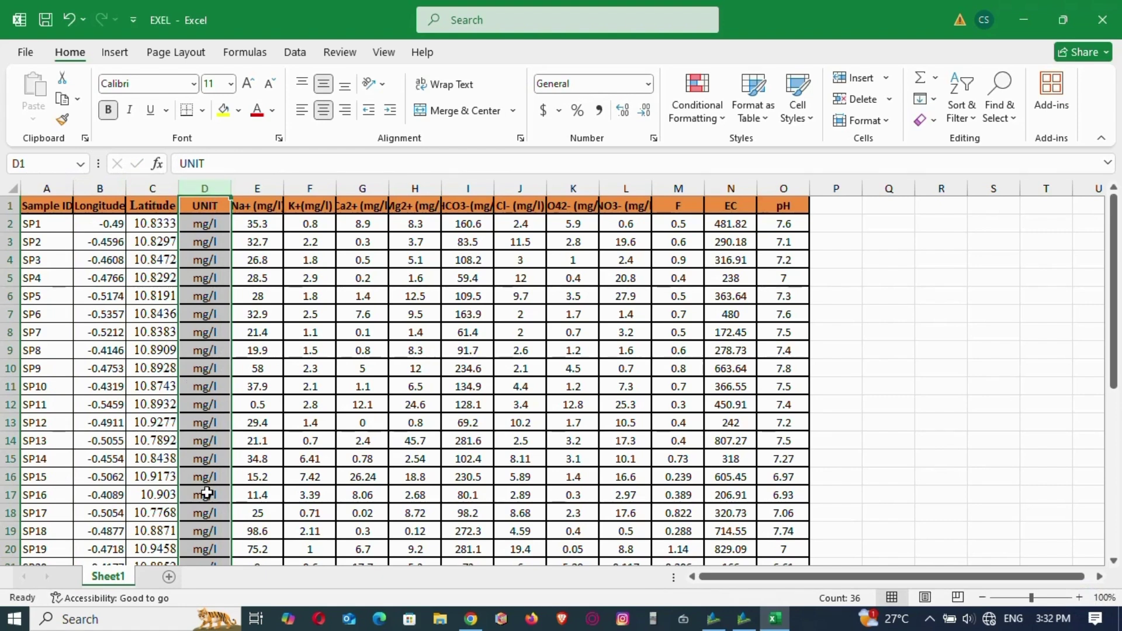
left_click(743, 618)
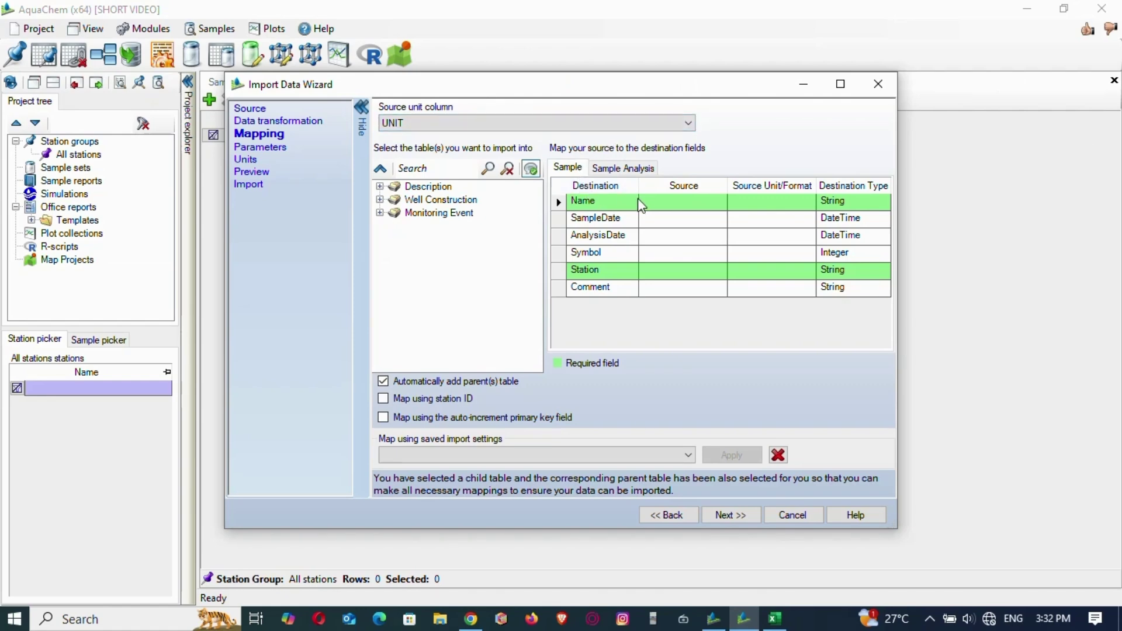
On the Sample tab, map Sample ID to Name and LOCATION to Station
left_click(715, 202)
left_click(719, 202)
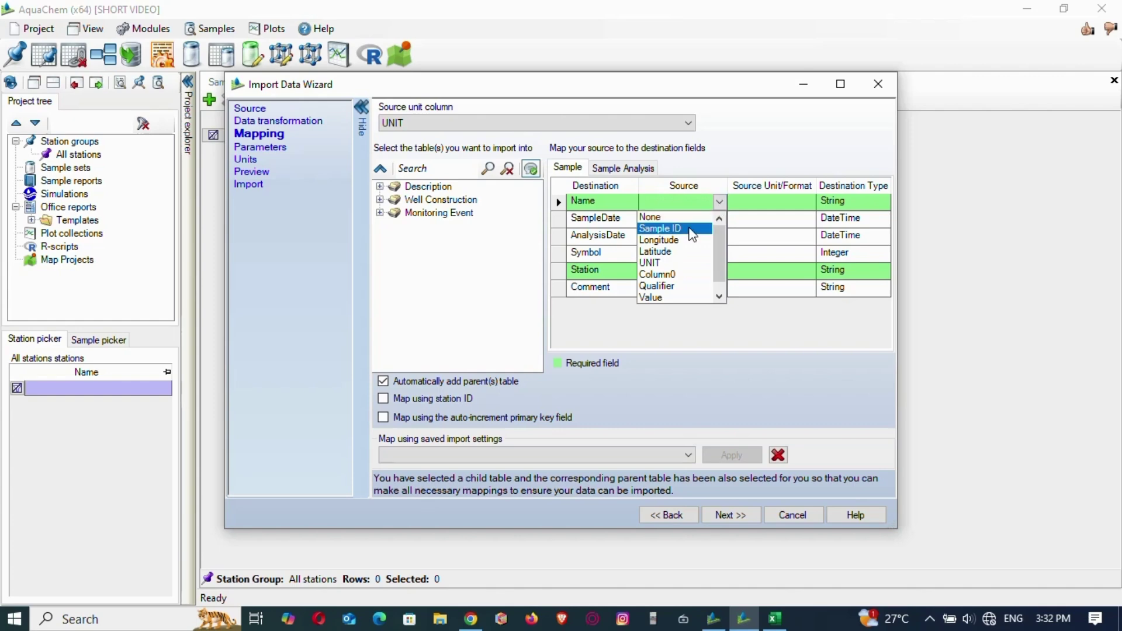
left_click(693, 229)
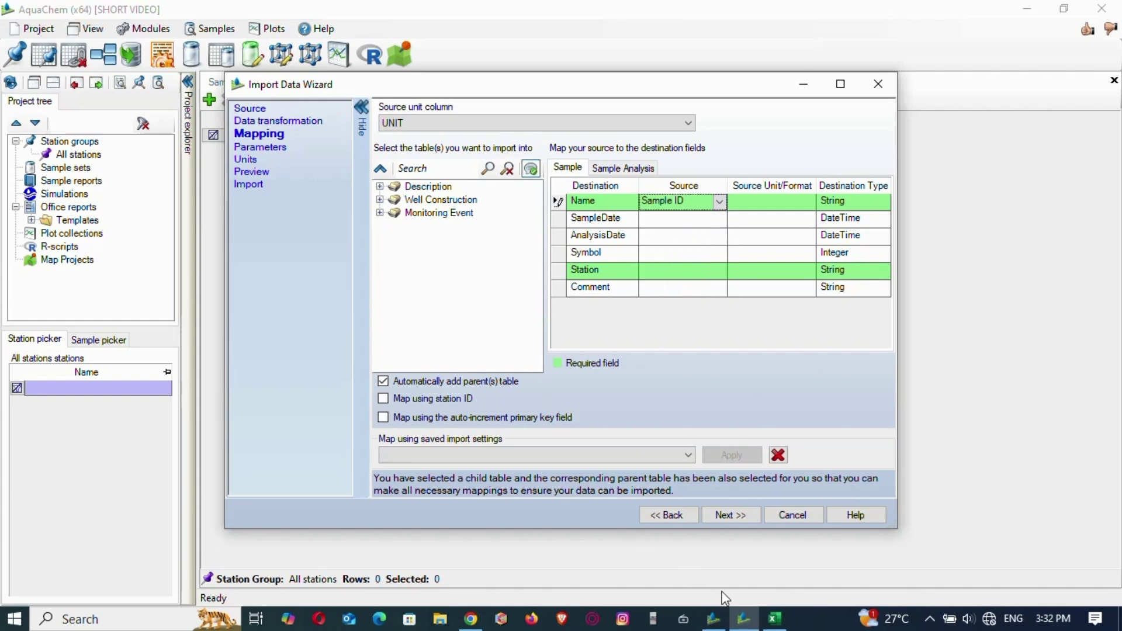
left_click(775, 618)
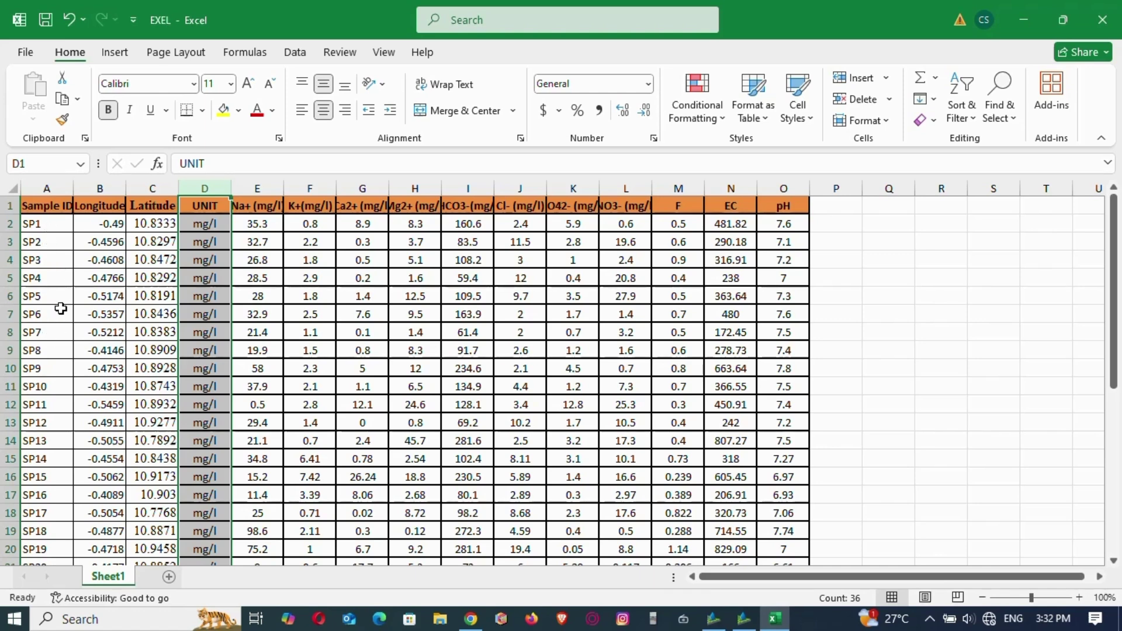
left_click(743, 619)
left_click(678, 271)
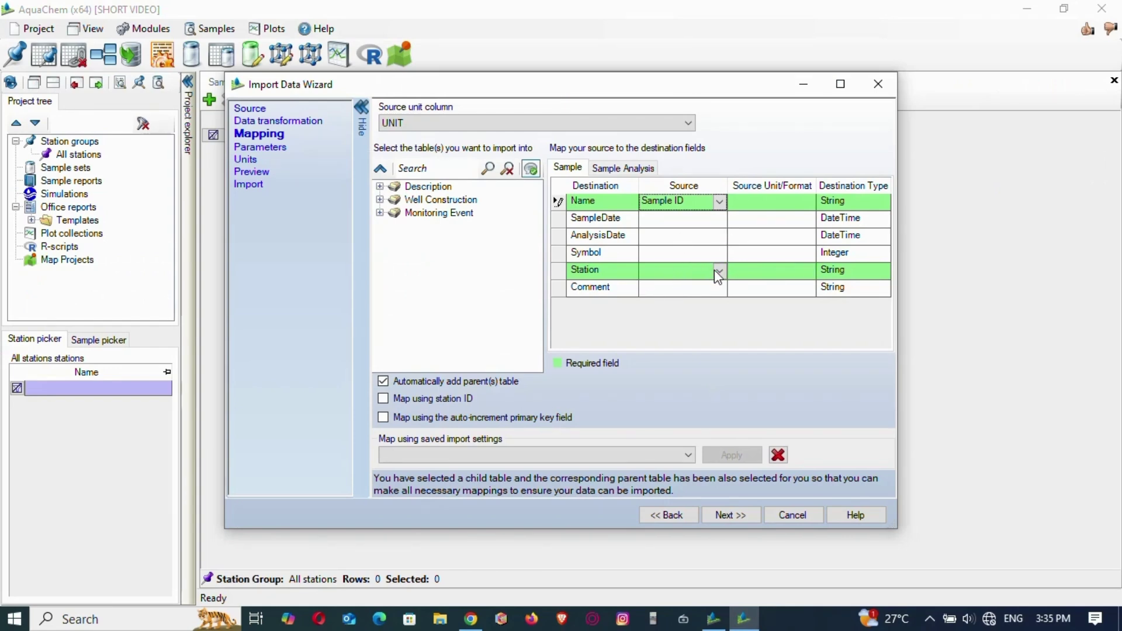
left_click(720, 270)
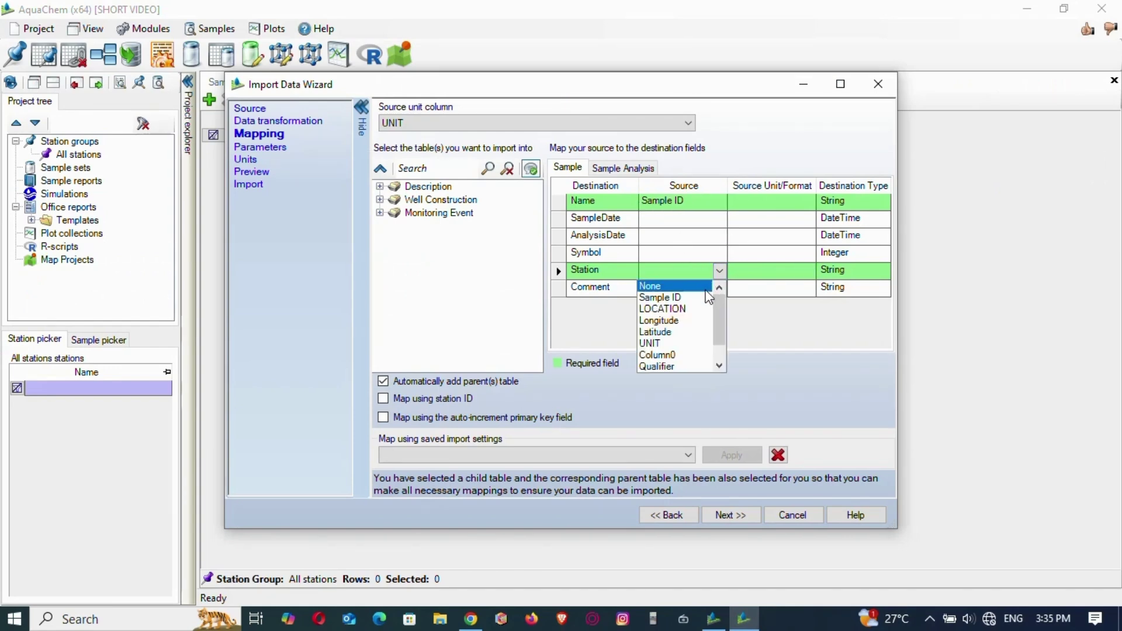
left_click(698, 308)
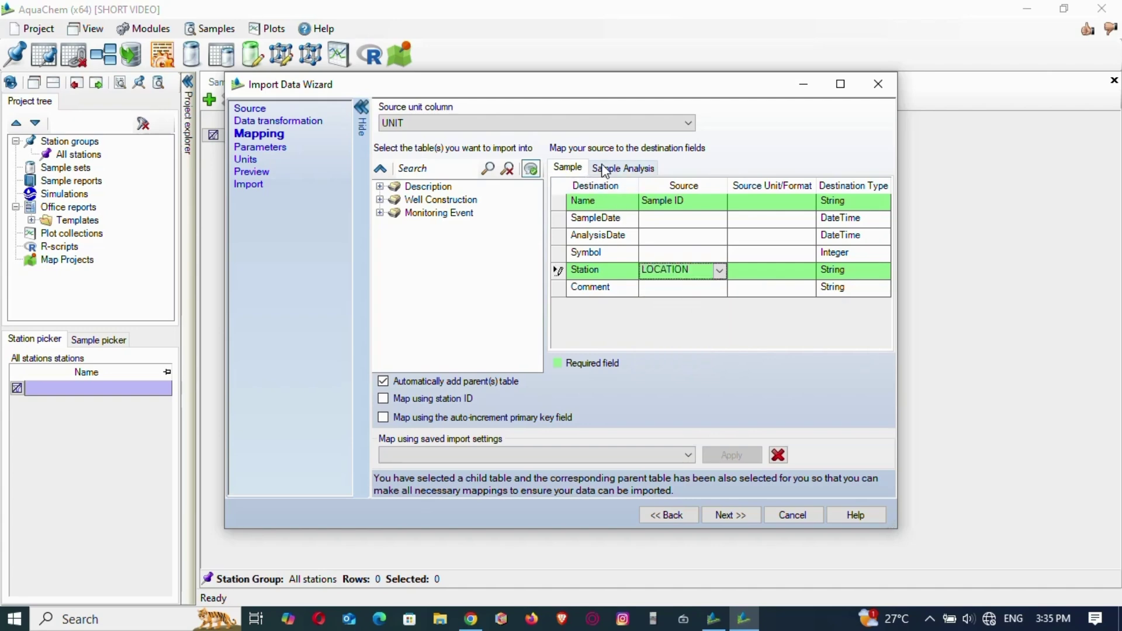
Map Column0 to Parameter_Id on Sample Analysis, then review Data transformation and return to Mapping
left_click(624, 169)
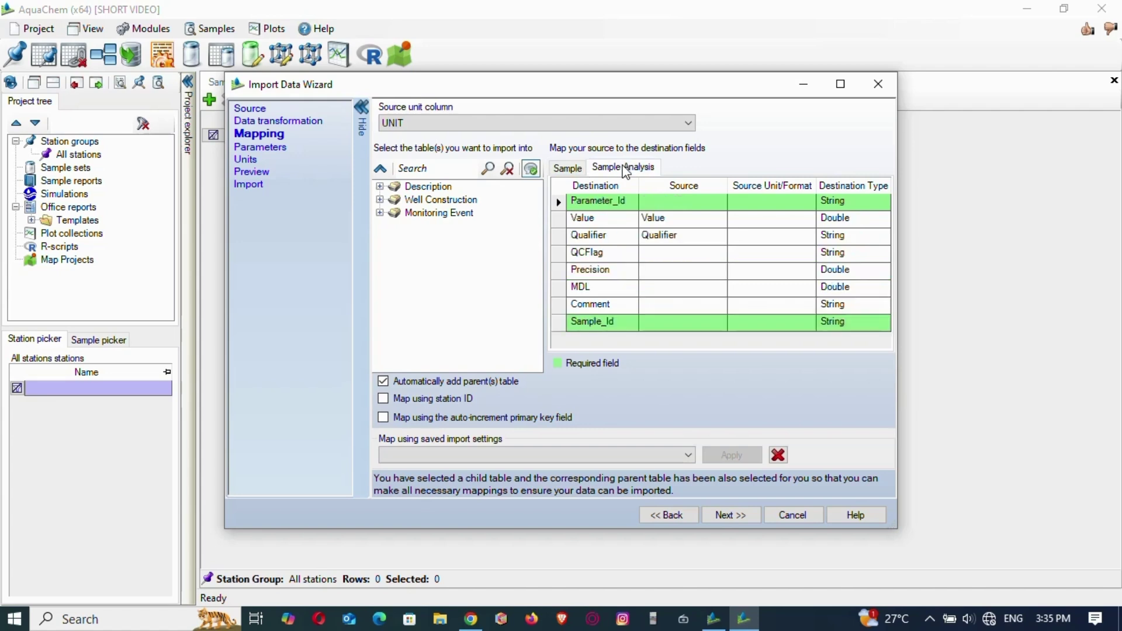
left_click(716, 202)
left_click(719, 202)
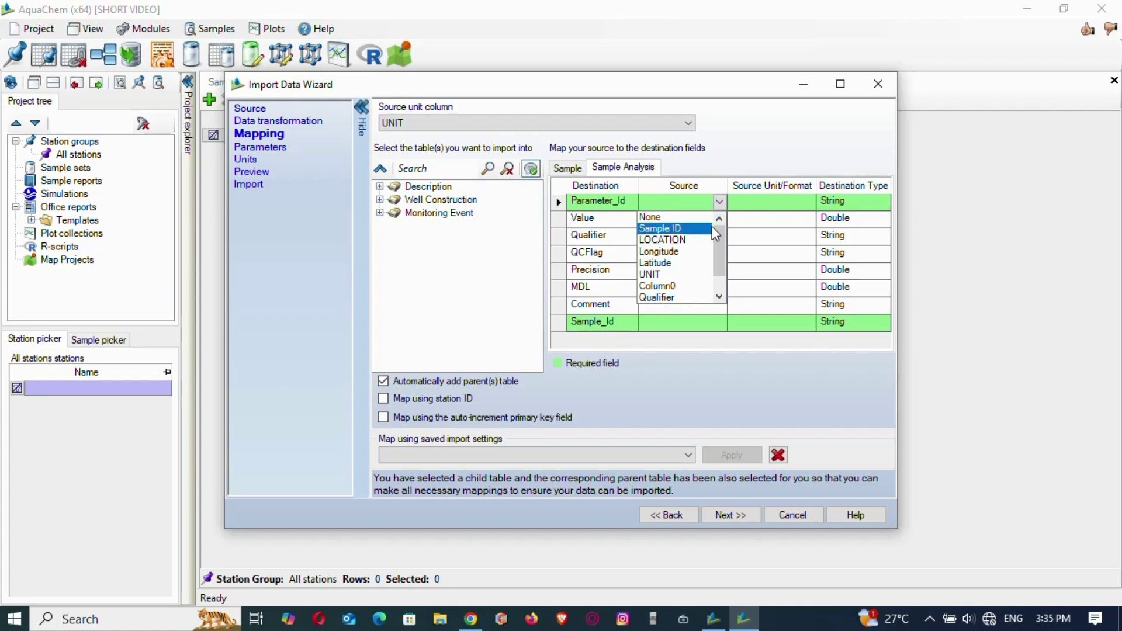
left_click(699, 286)
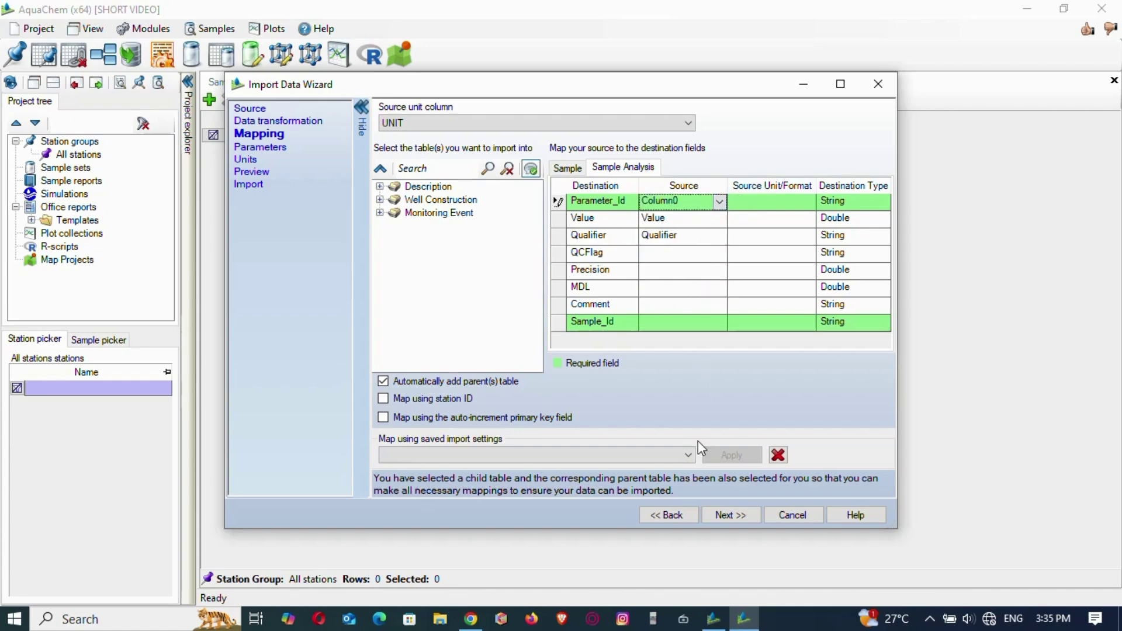
left_click(667, 513)
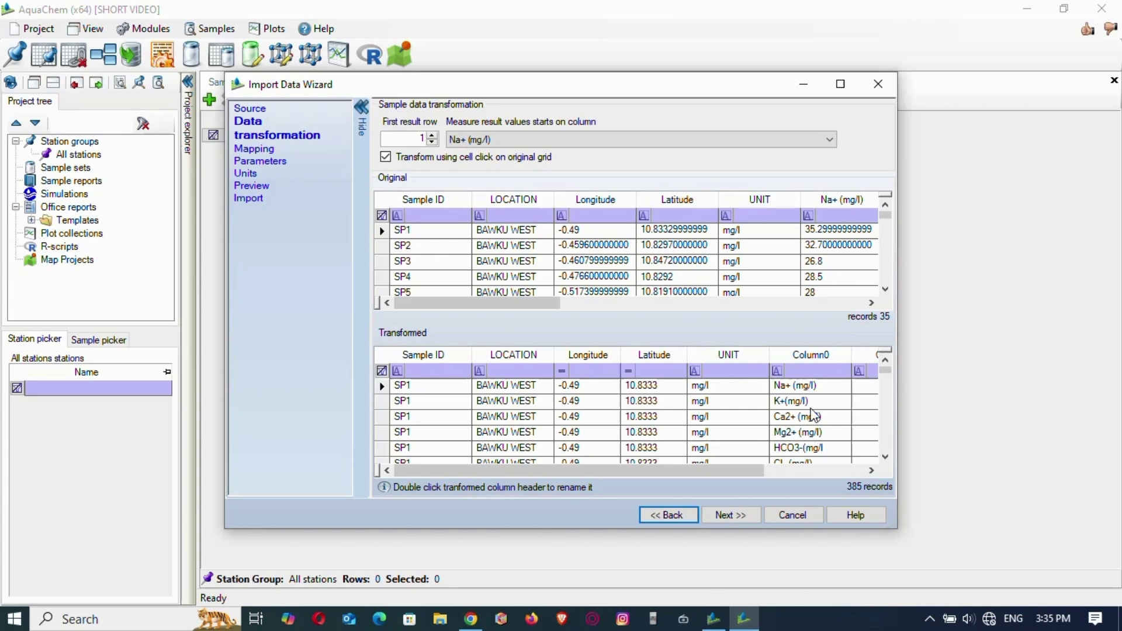
left_click(730, 515)
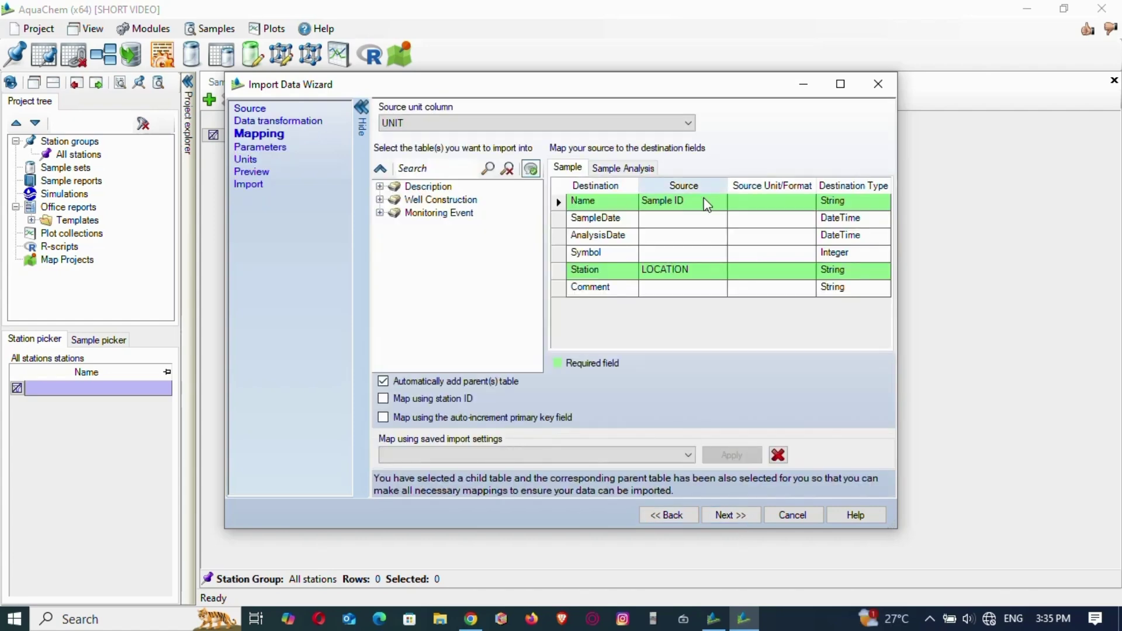
Map Sample ID to Sample_Id, untick 'Automatically add parent(s) table', and run validation
left_click(623, 169)
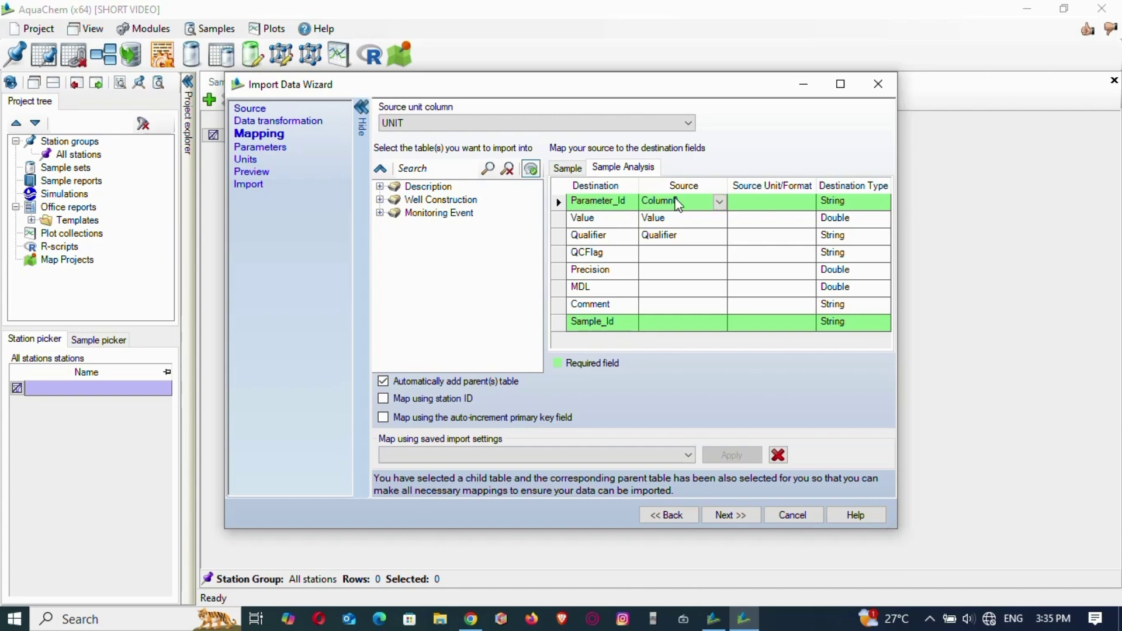
left_click(721, 326)
left_click(719, 325)
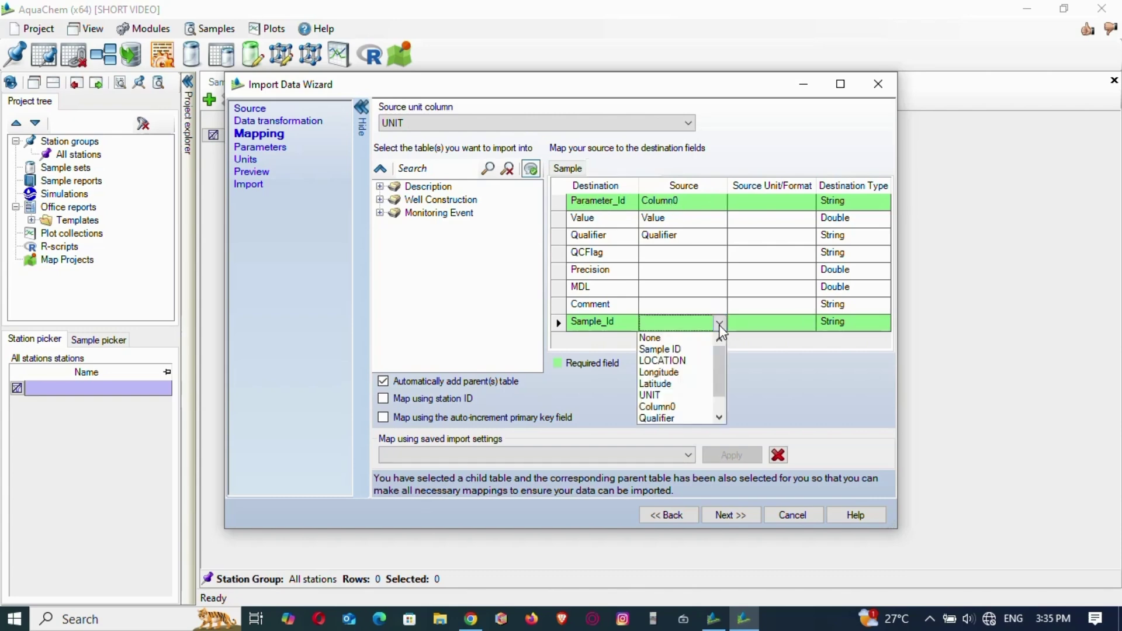
left_click(686, 350)
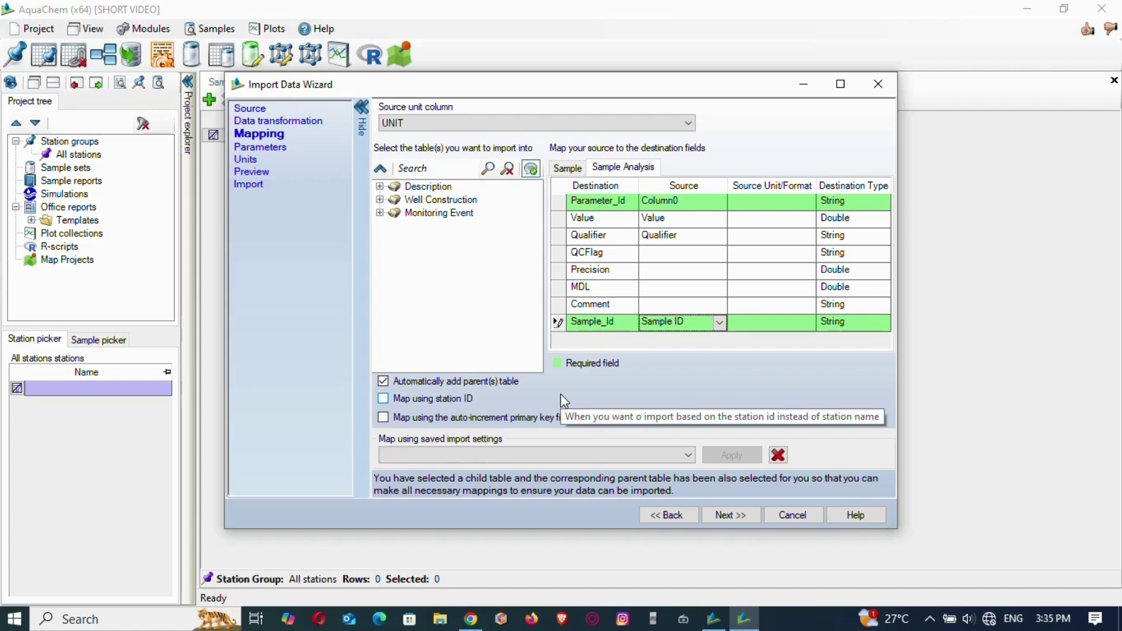
left_click(382, 382)
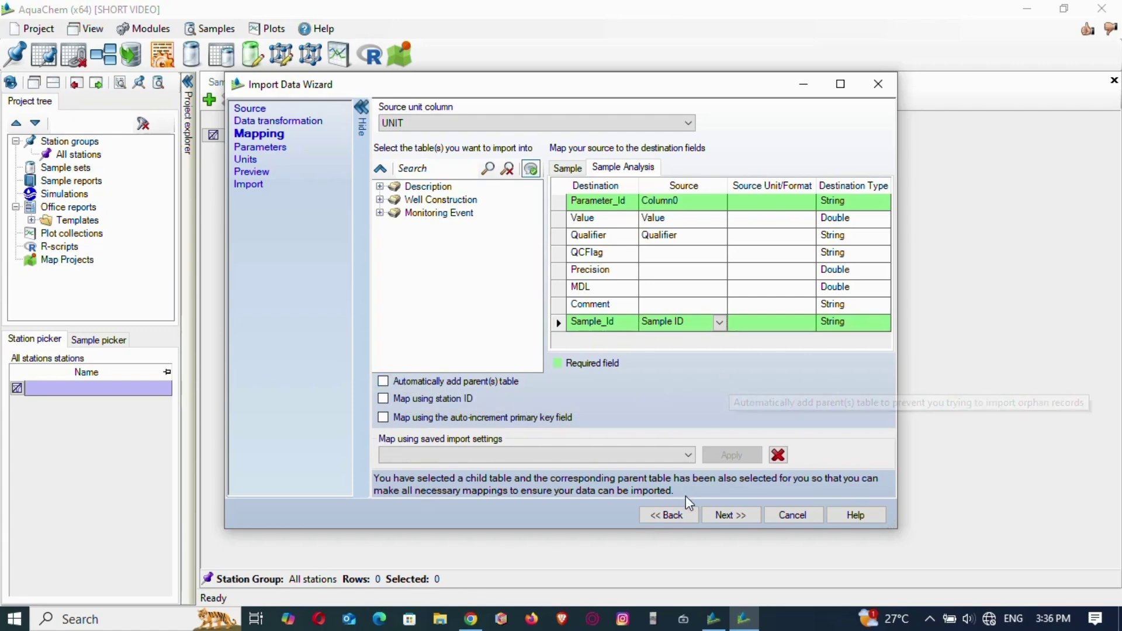
left_click(726, 512)
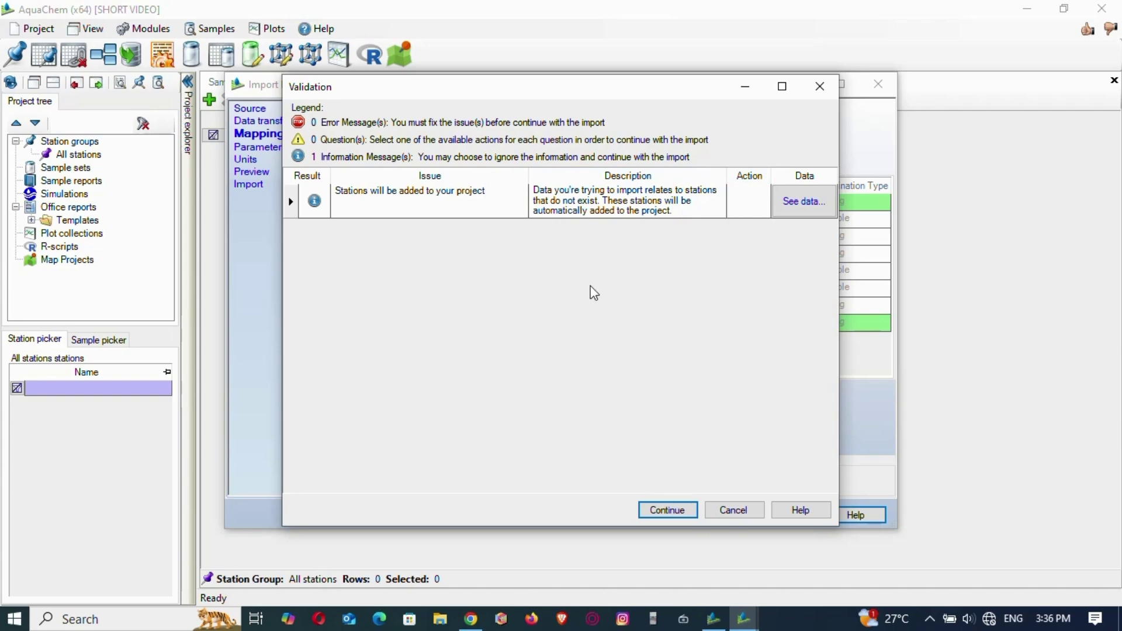
Accept the new-stations validation notice and continue to the Parameters step
left_click(671, 510)
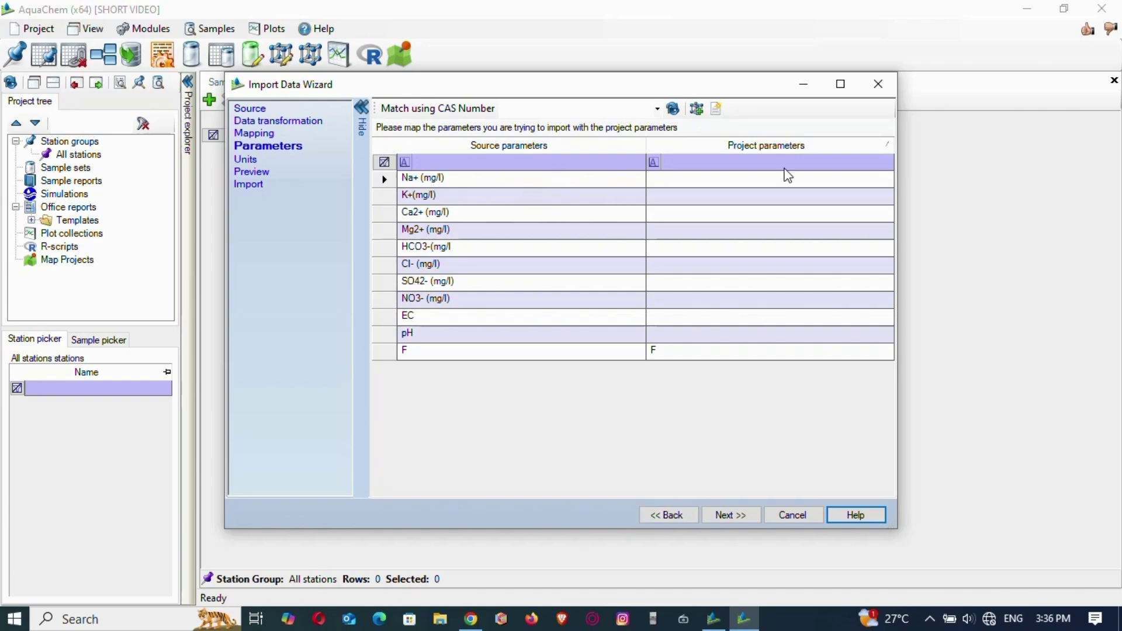
Match Na+, K+, Ca2+ and Mg2+ to the Na, K, Ca and Mg project parameters
left_click(860, 179)
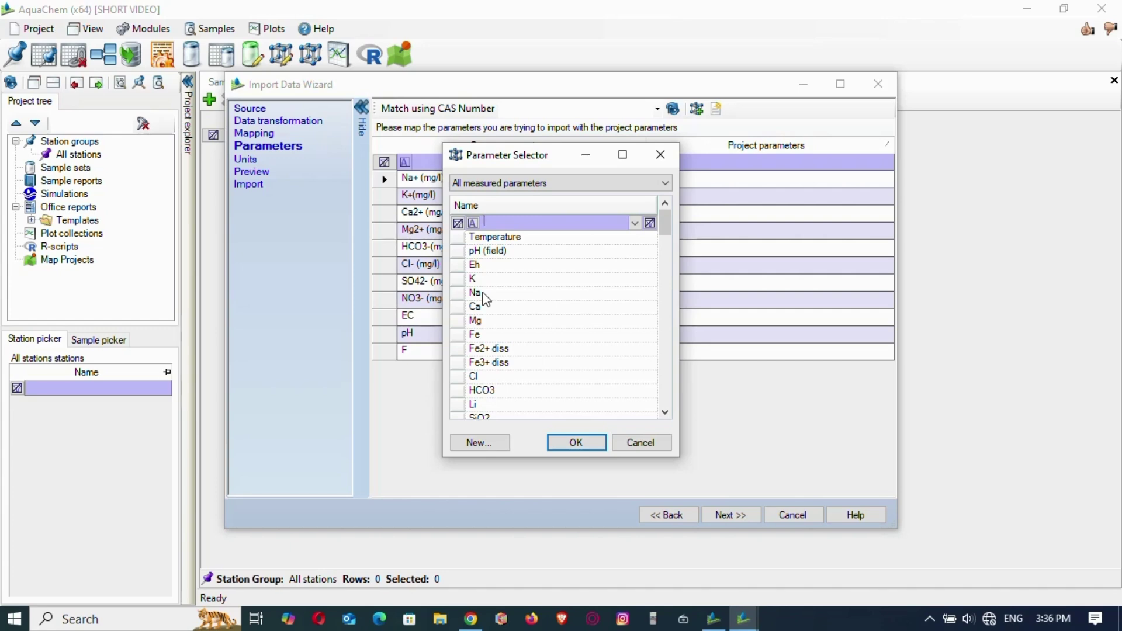
left_click(486, 298)
double_click(488, 295)
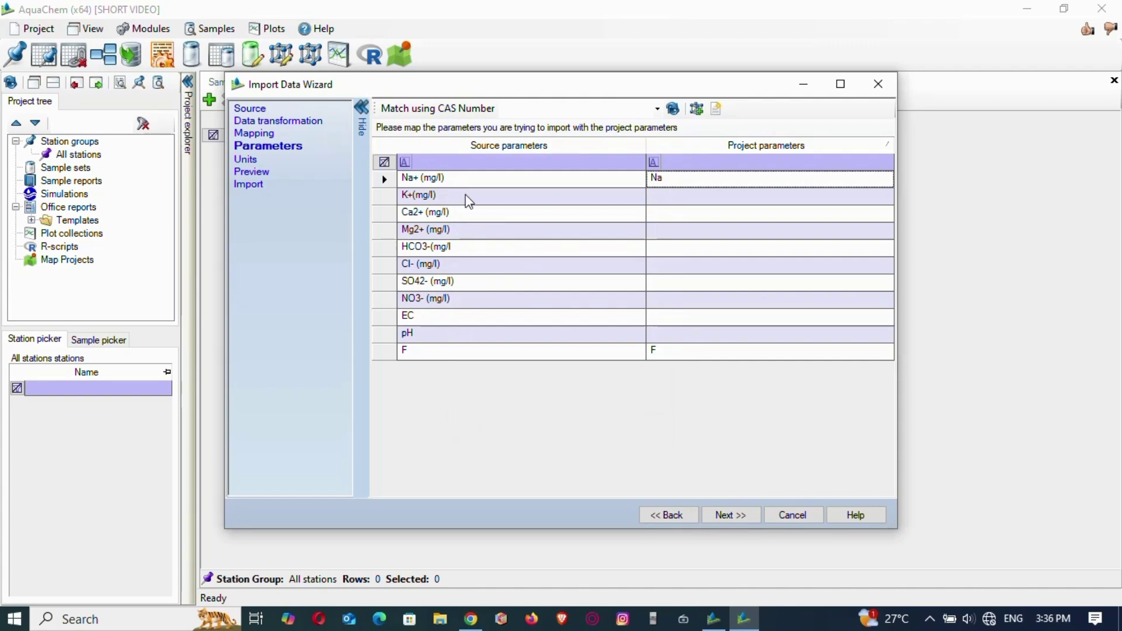
double_click(682, 198)
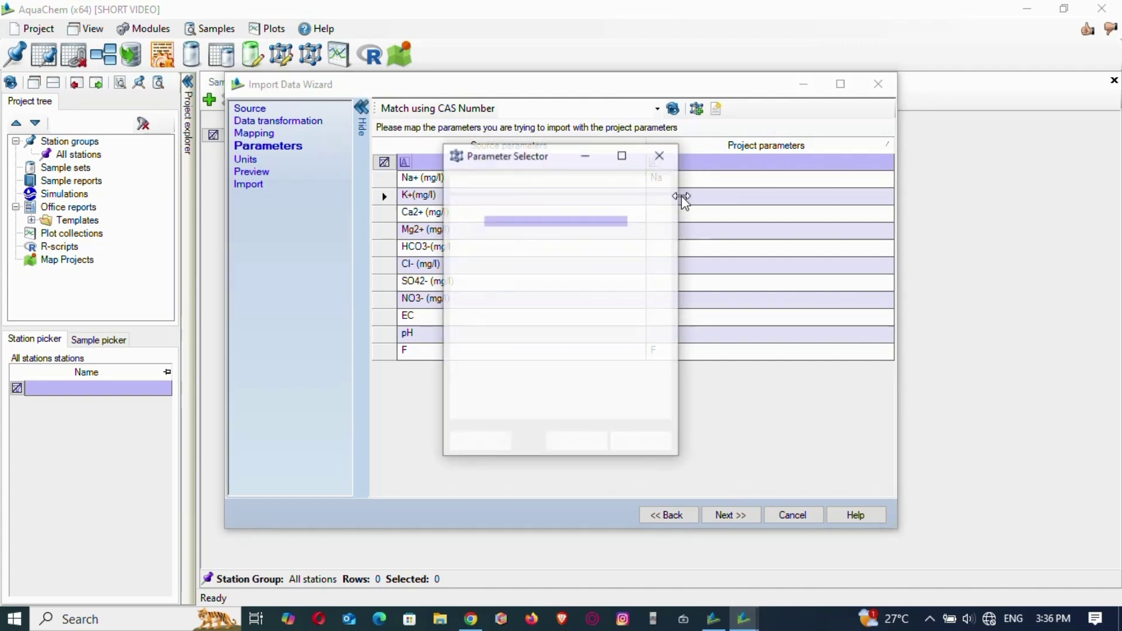
double_click(487, 280)
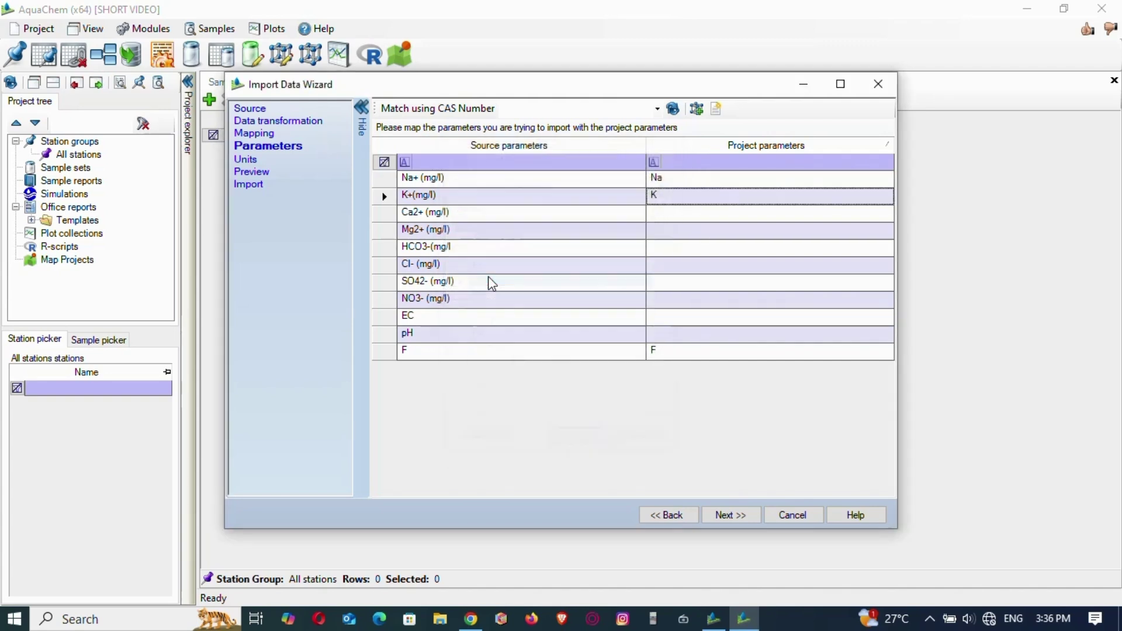
double_click(694, 223)
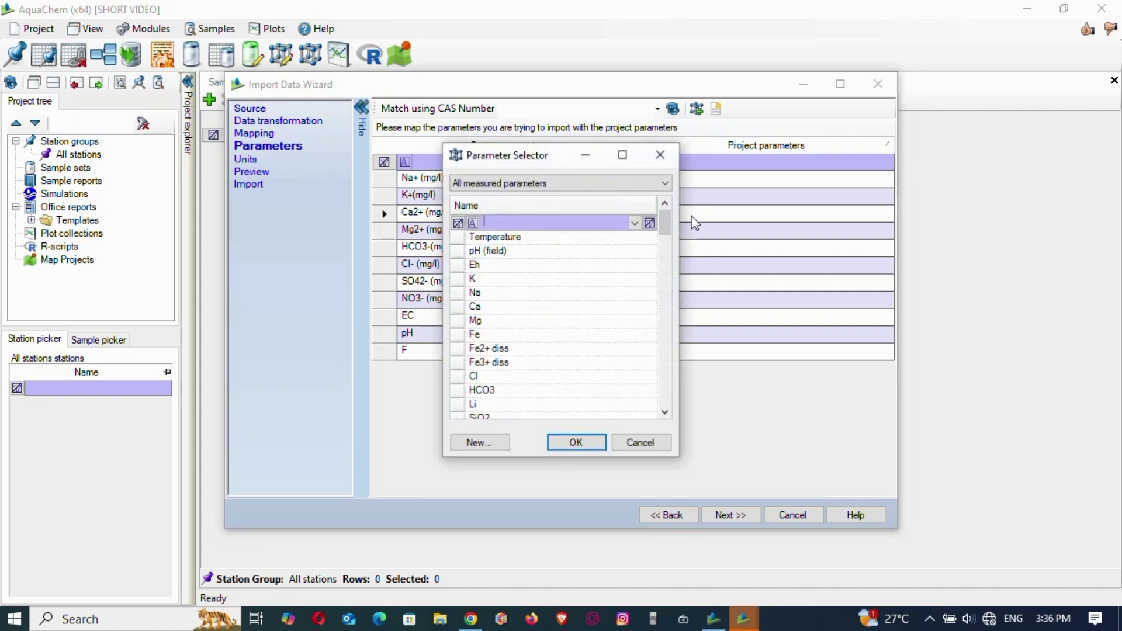
double_click(487, 307)
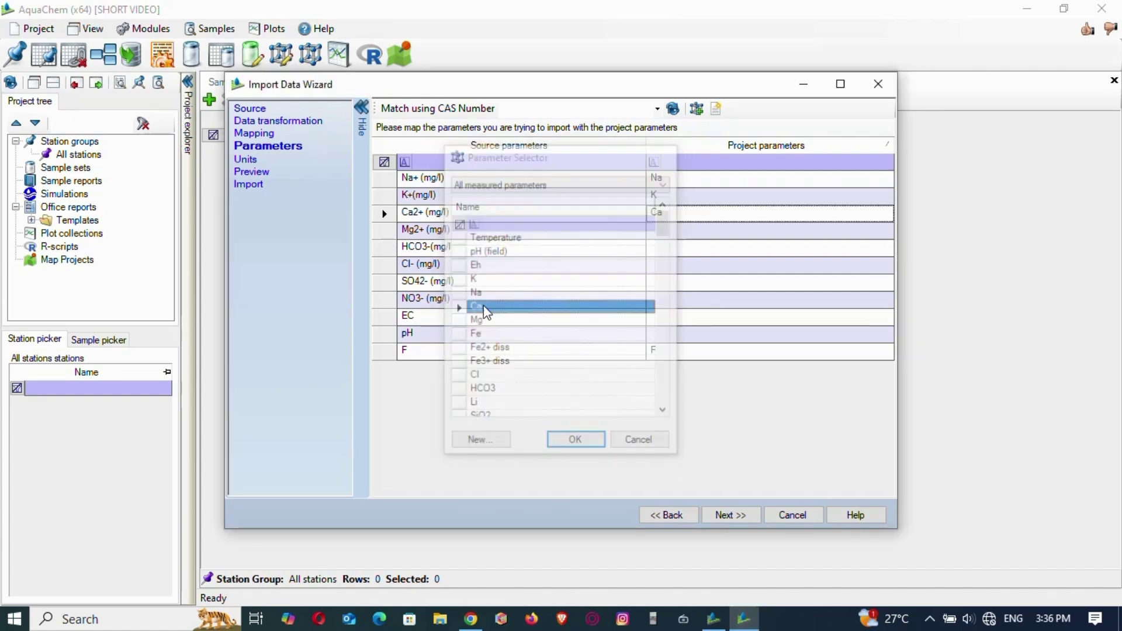
double_click(671, 229)
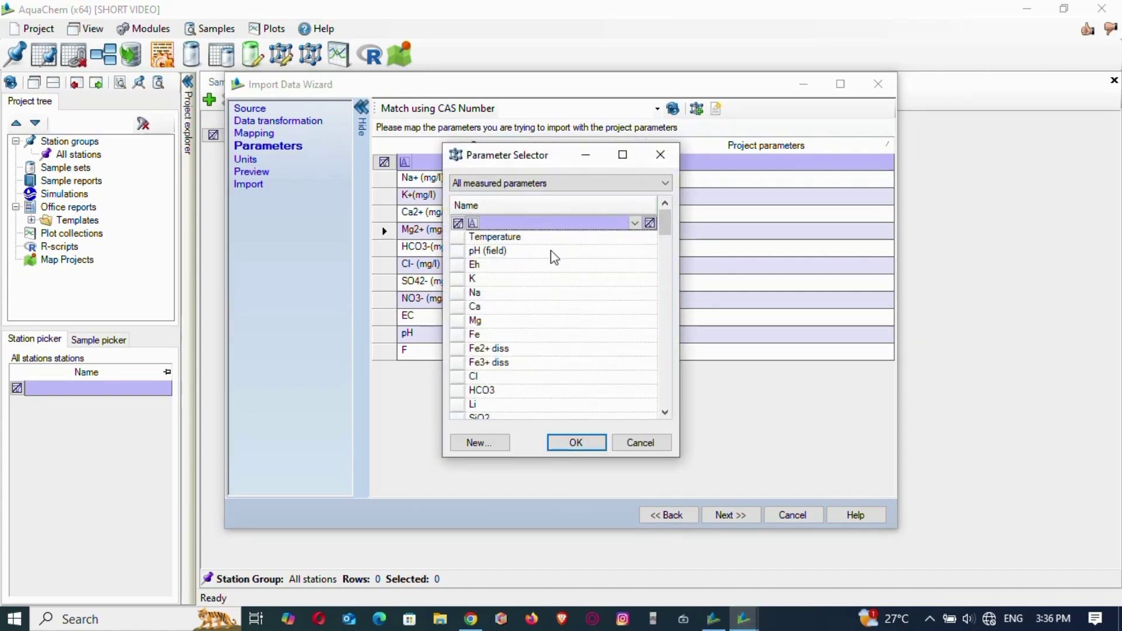
double_click(490, 321)
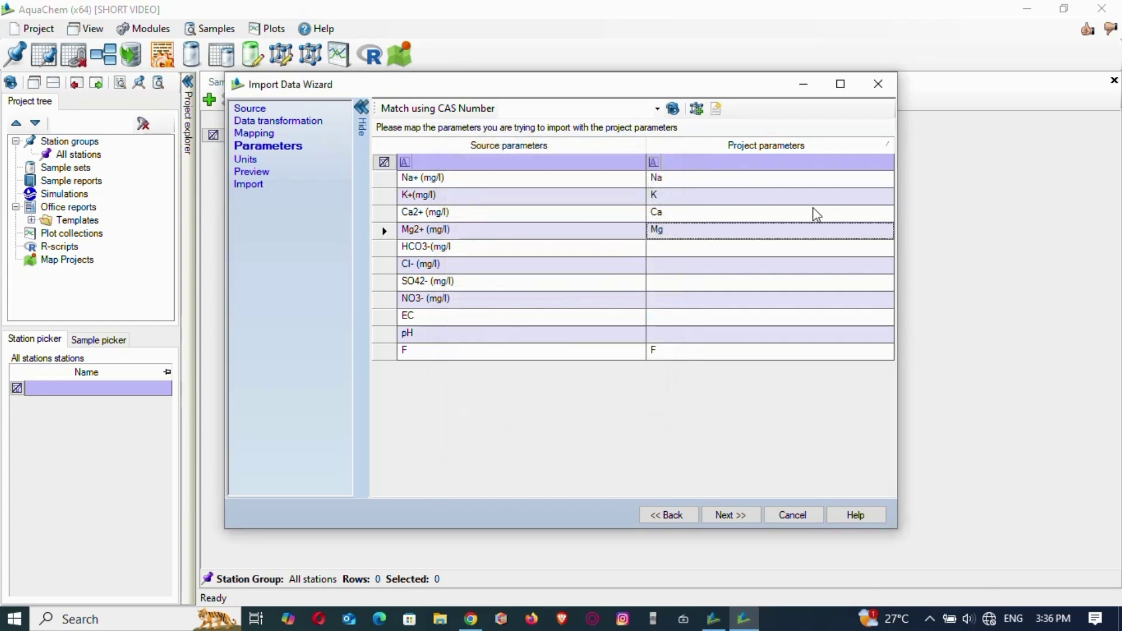
Match HCO3-, Cl- and SO42- to the HCO3, Cl and SO4 project parameters
left_click(694, 257)
left_click(694, 257)
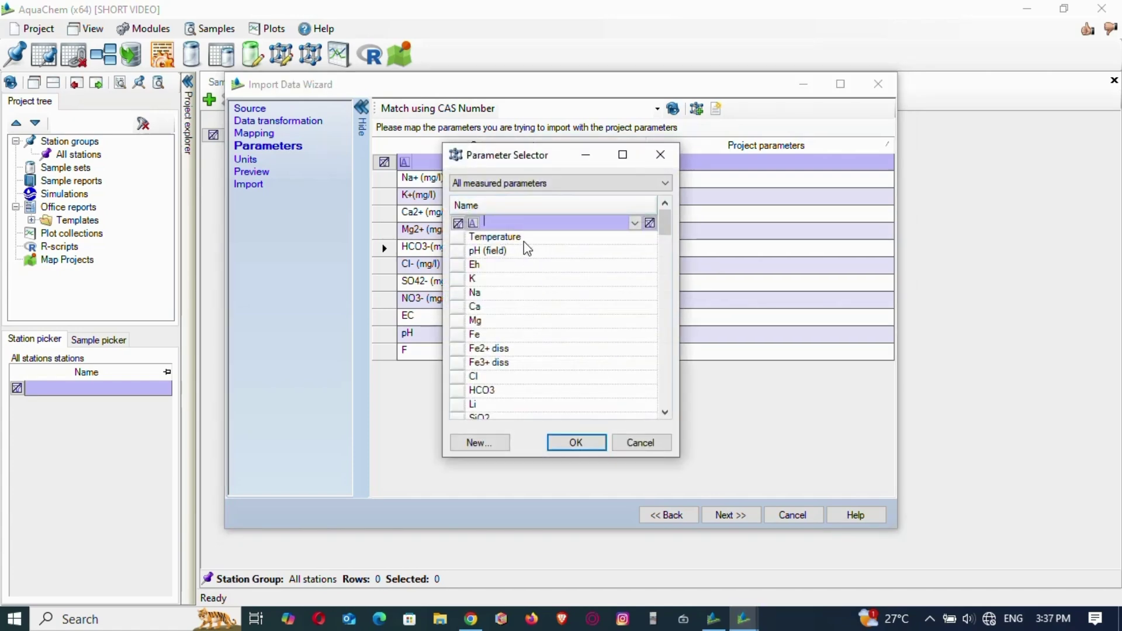
type("HC")
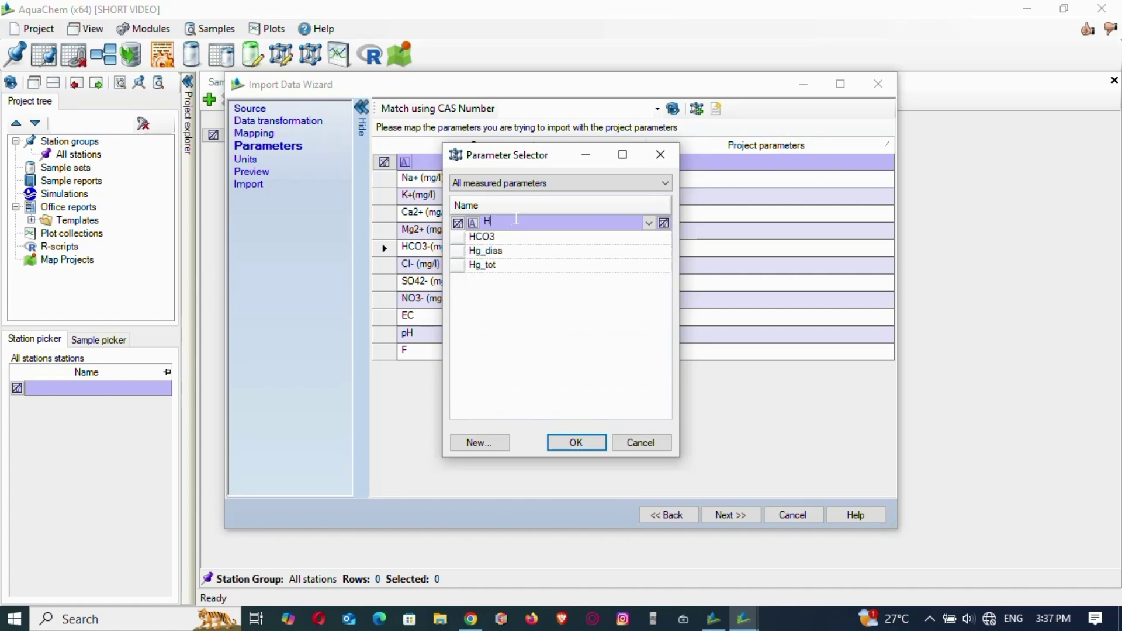
double_click(482, 237)
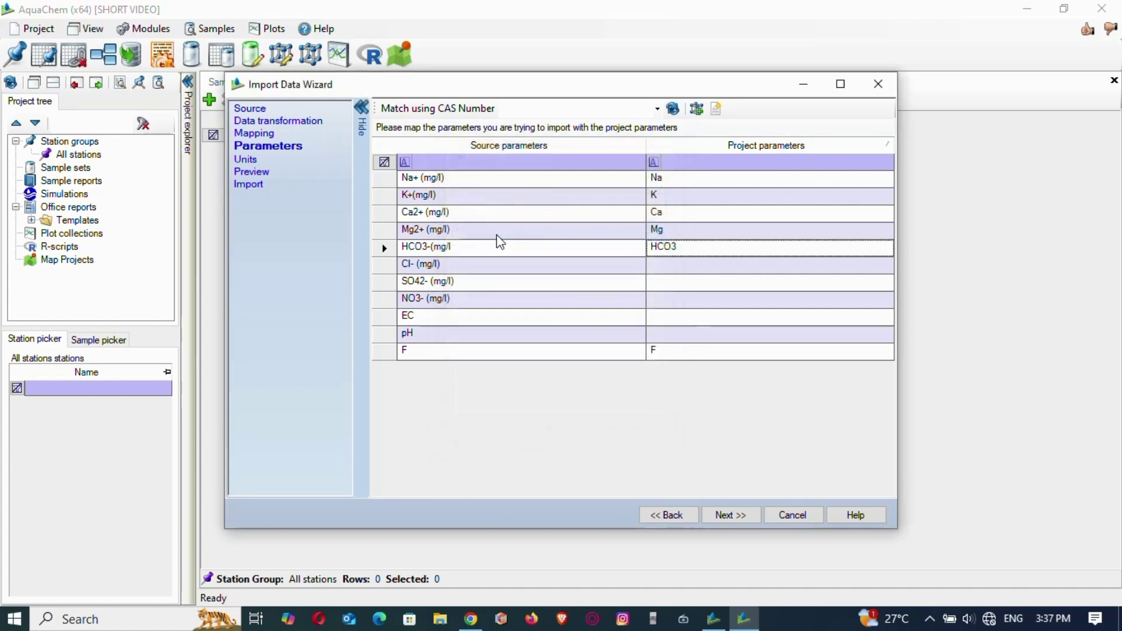
double_click(662, 268)
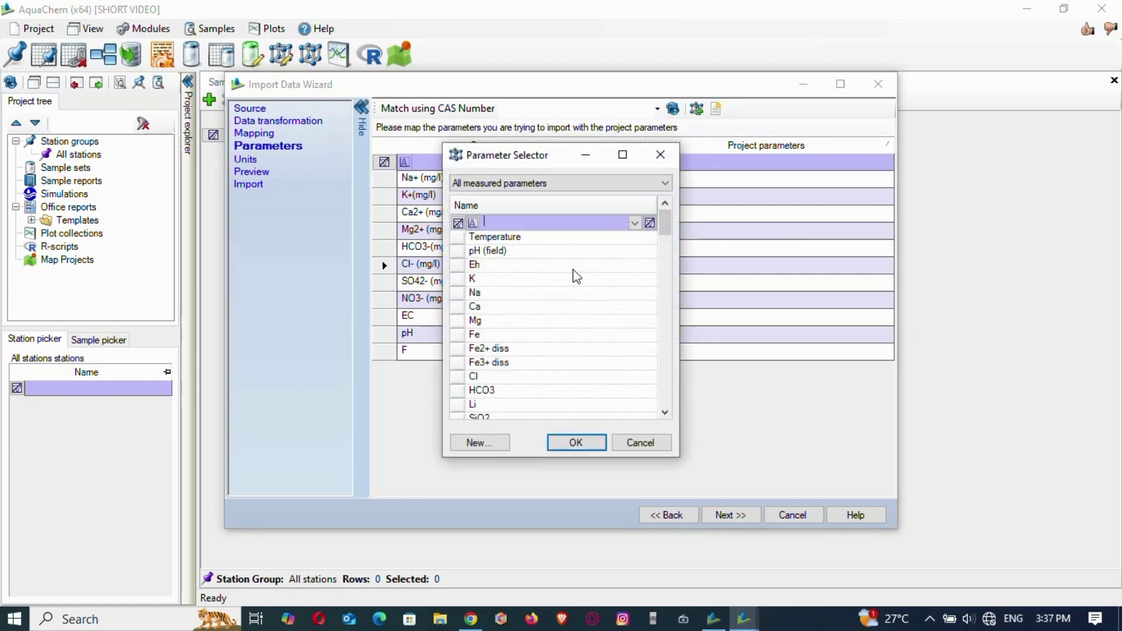
double_click(488, 377)
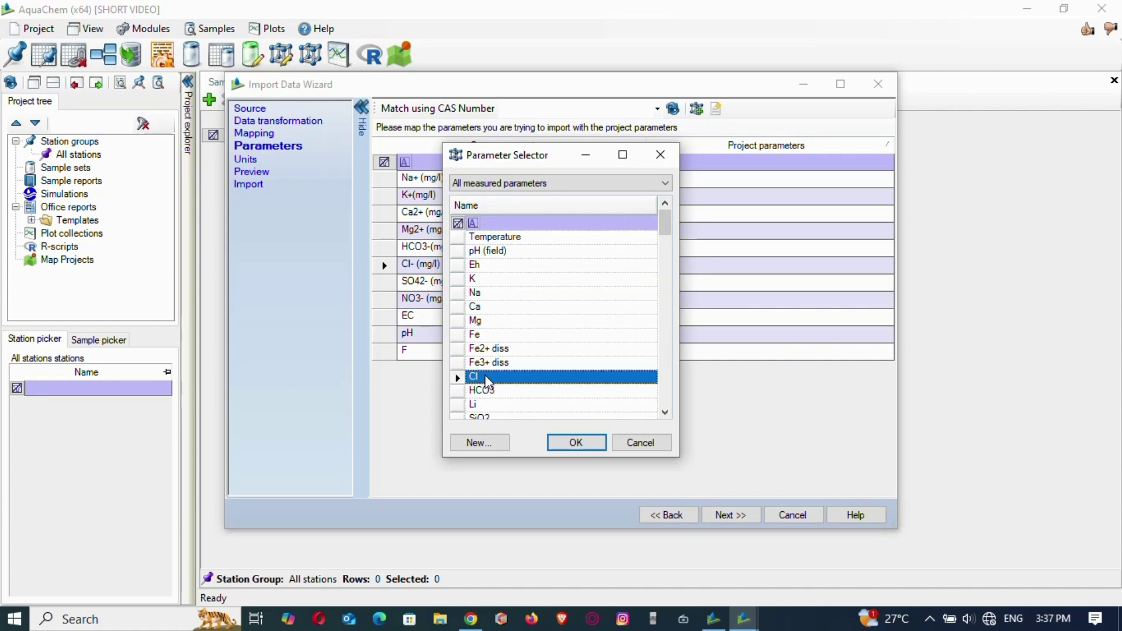
double_click(658, 286)
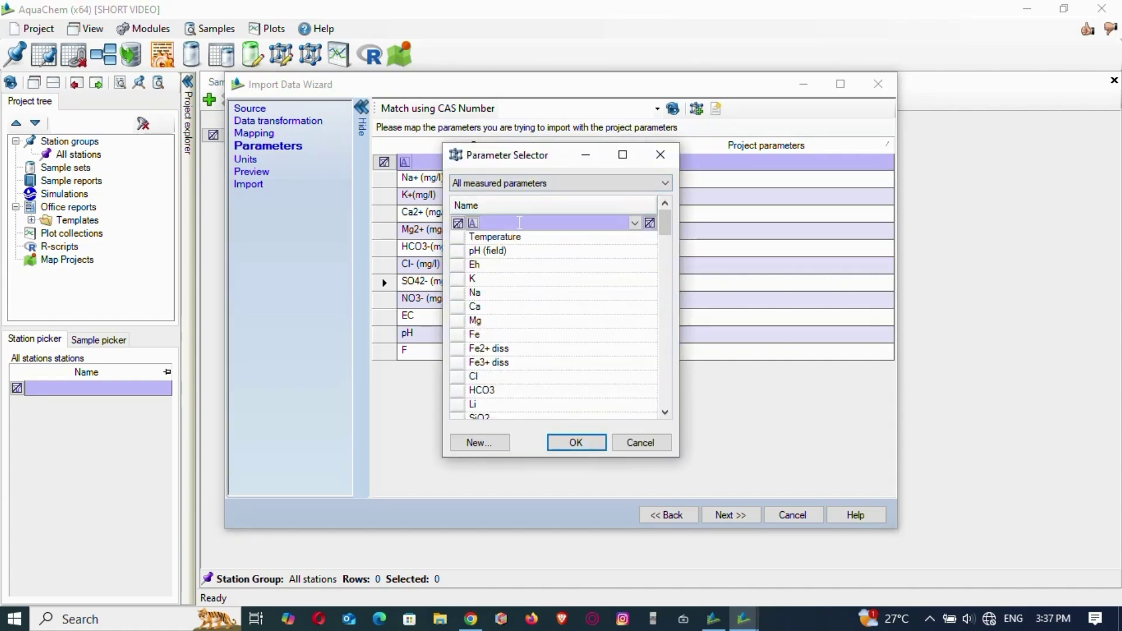
type("SO")
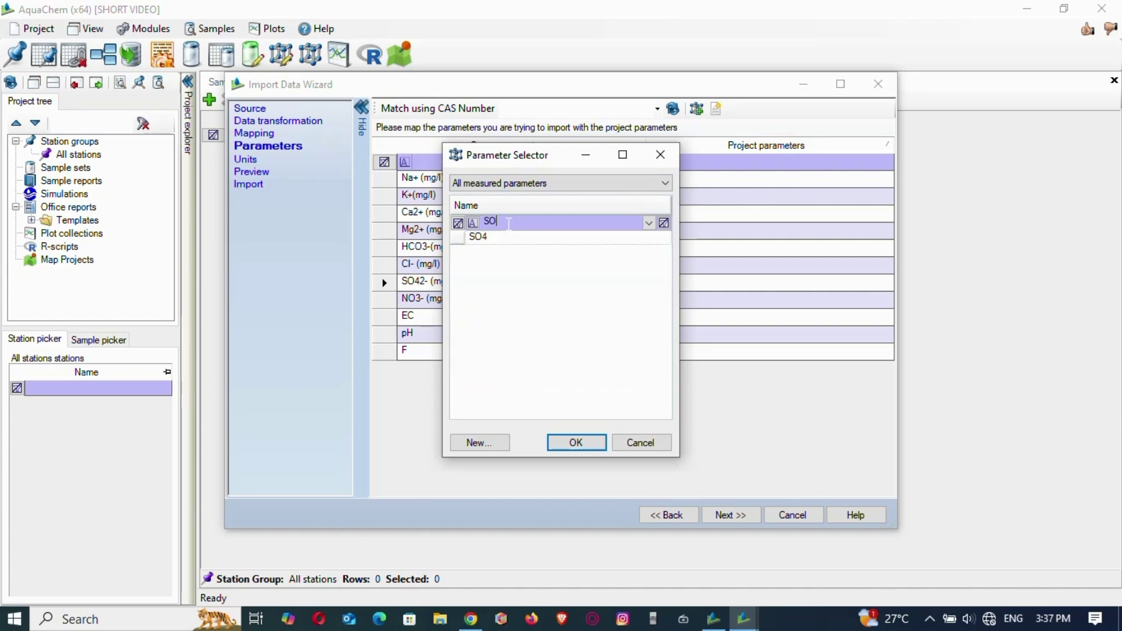
left_click(502, 241)
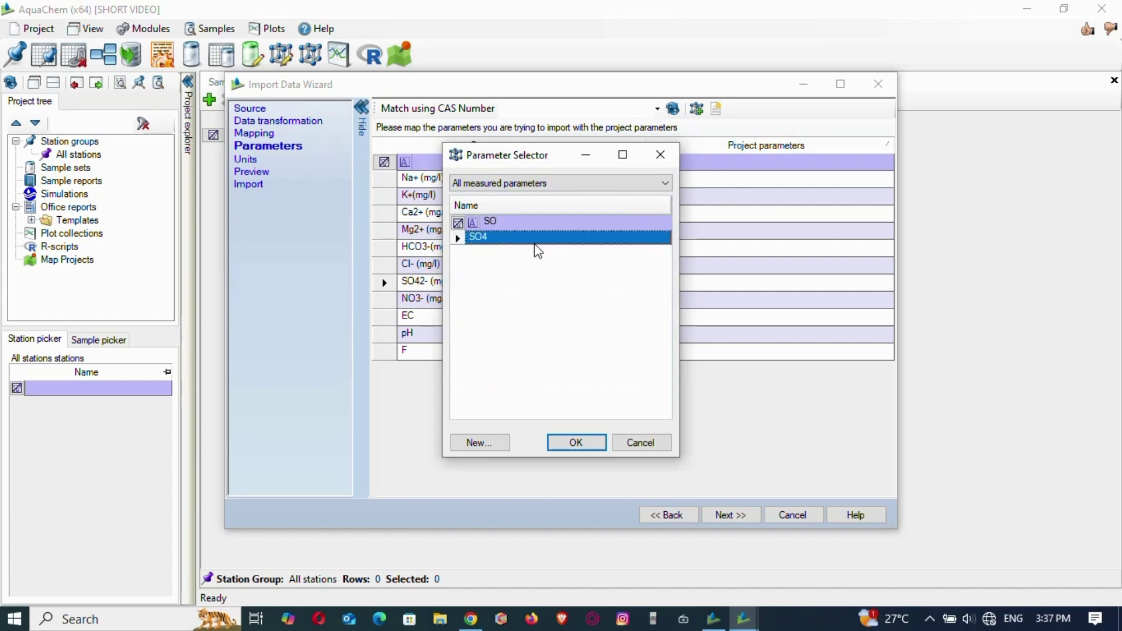
double_click(524, 244)
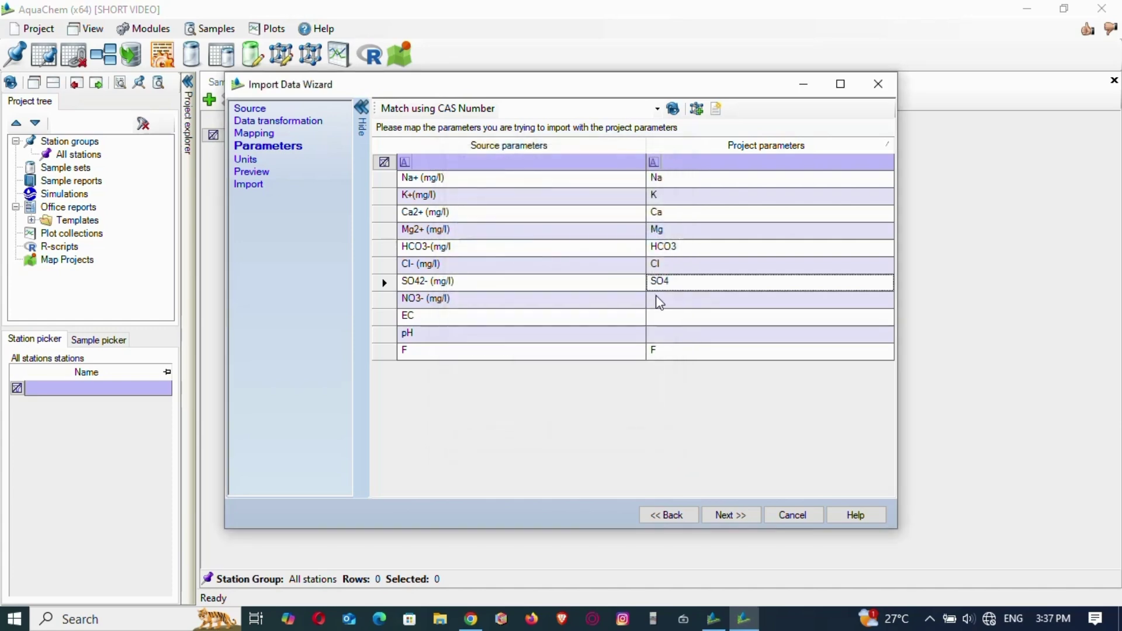
Map the NO3- column to the NO3 parameter
left_click(659, 302)
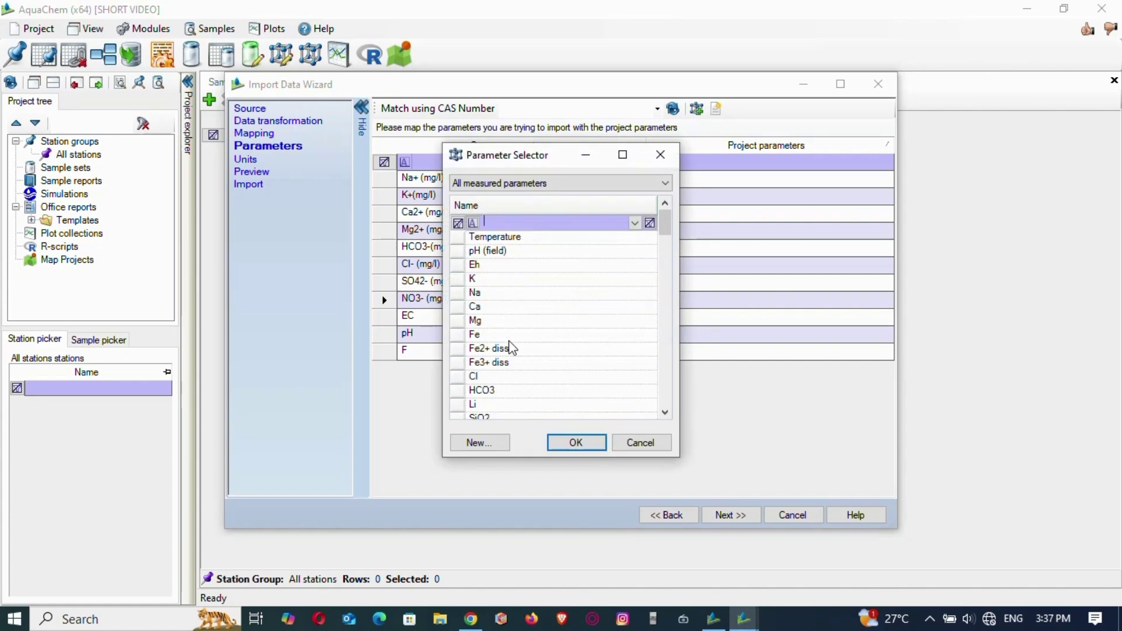
scroll(531, 315, "down", 2)
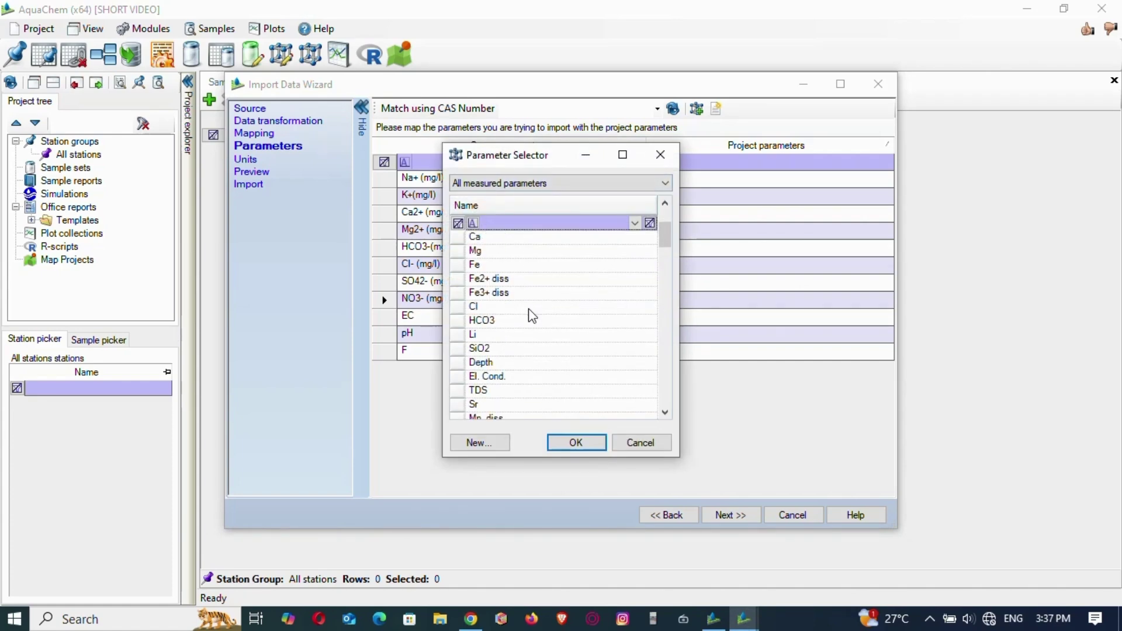
scroll(532, 316, "down", 2)
left_click(508, 224)
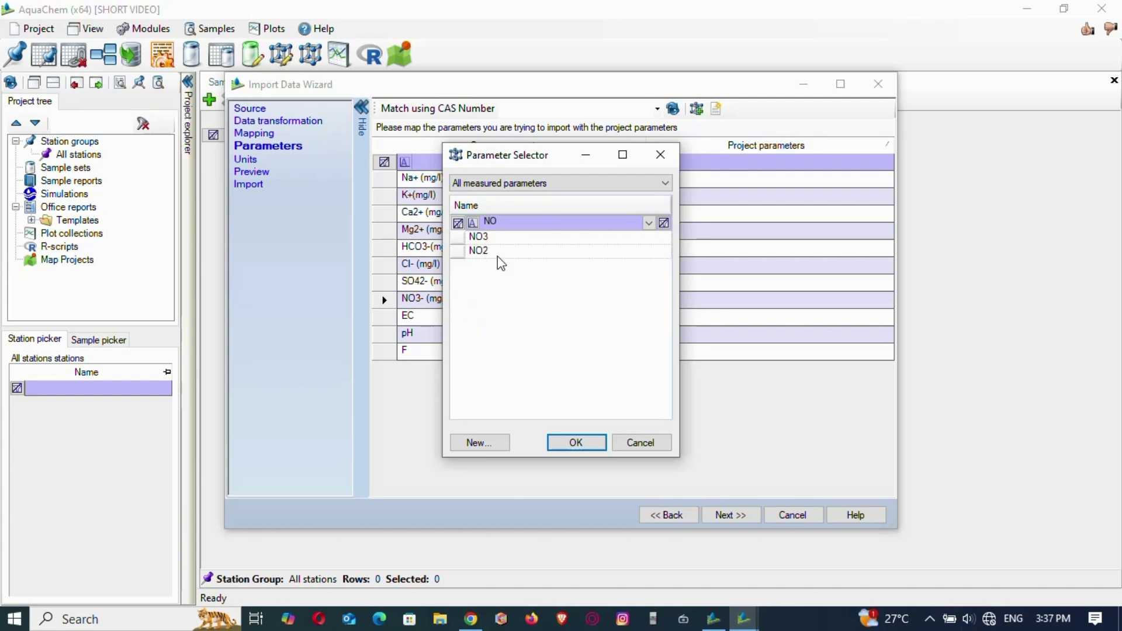
double_click(505, 240)
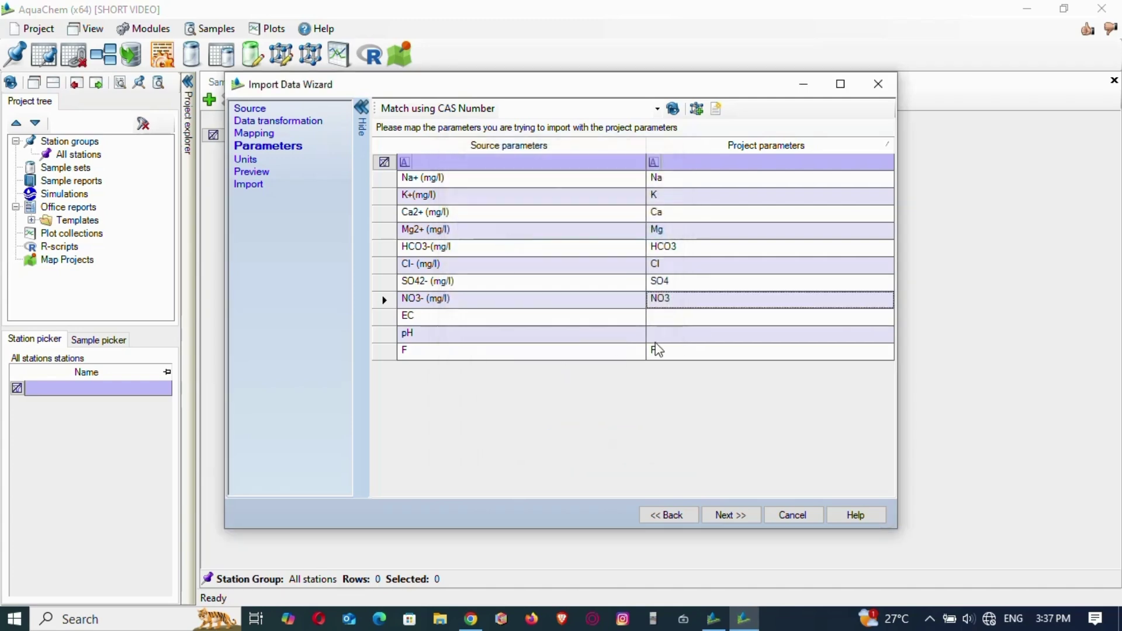
Map EC to El. Cond. and pH to pH (field), then advance to units
double_click(671, 316)
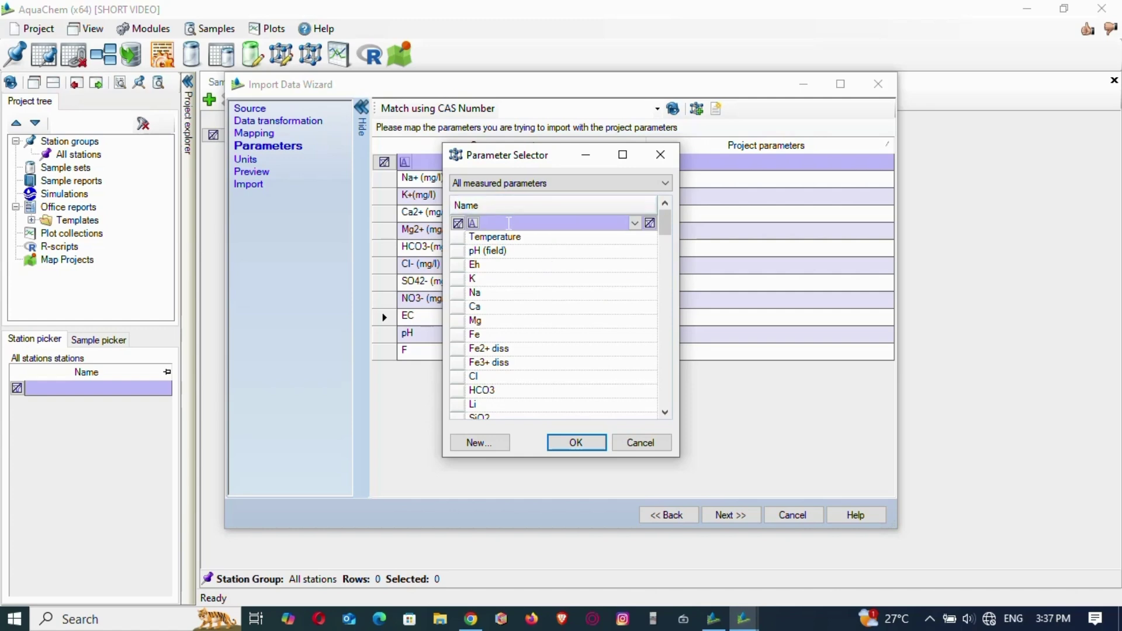
type("E")
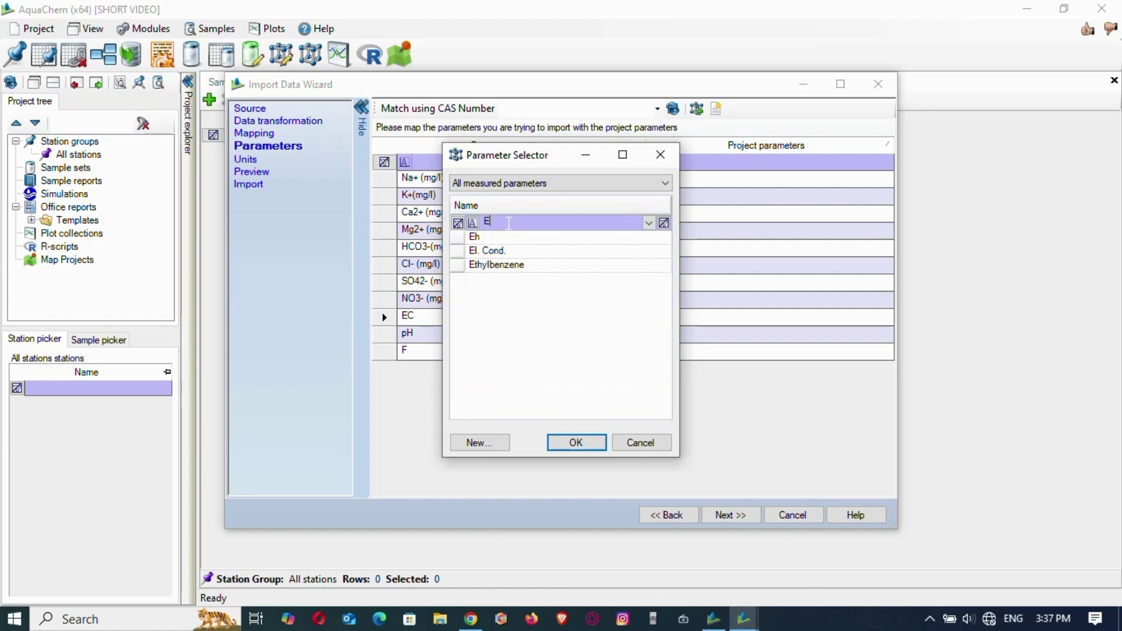
double_click(498, 253)
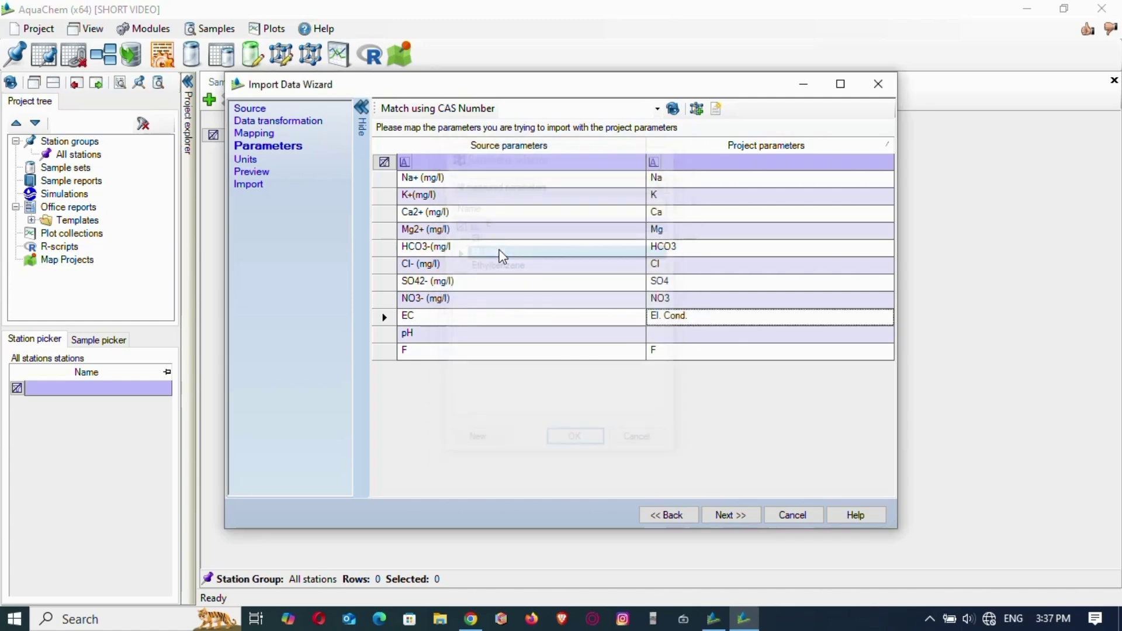
double_click(672, 334)
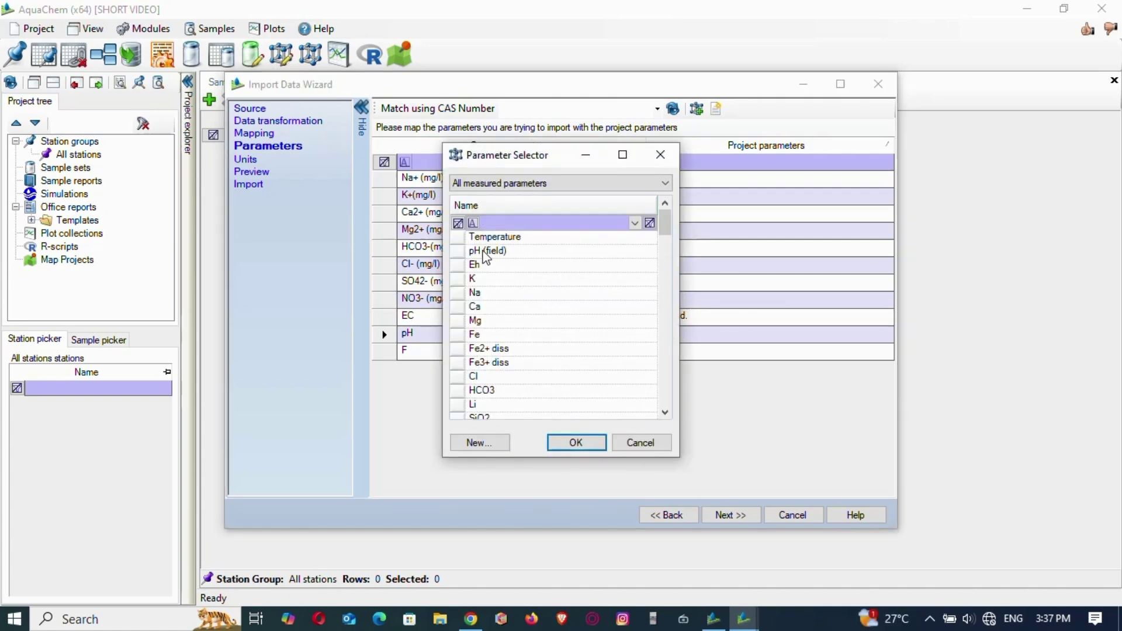
double_click(499, 253)
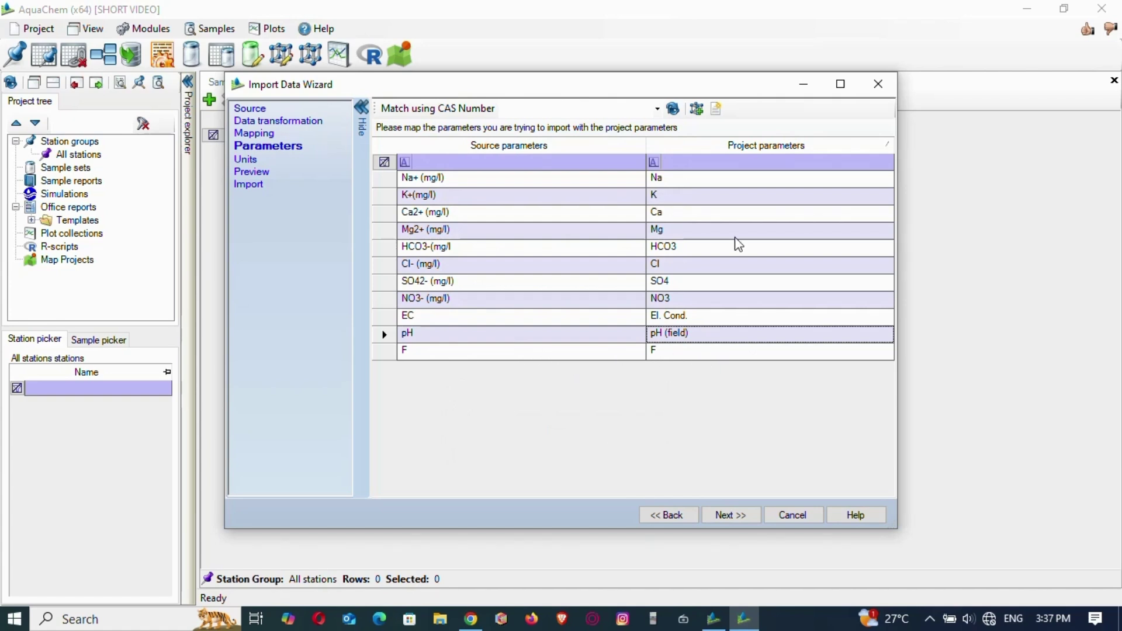
left_click(746, 510)
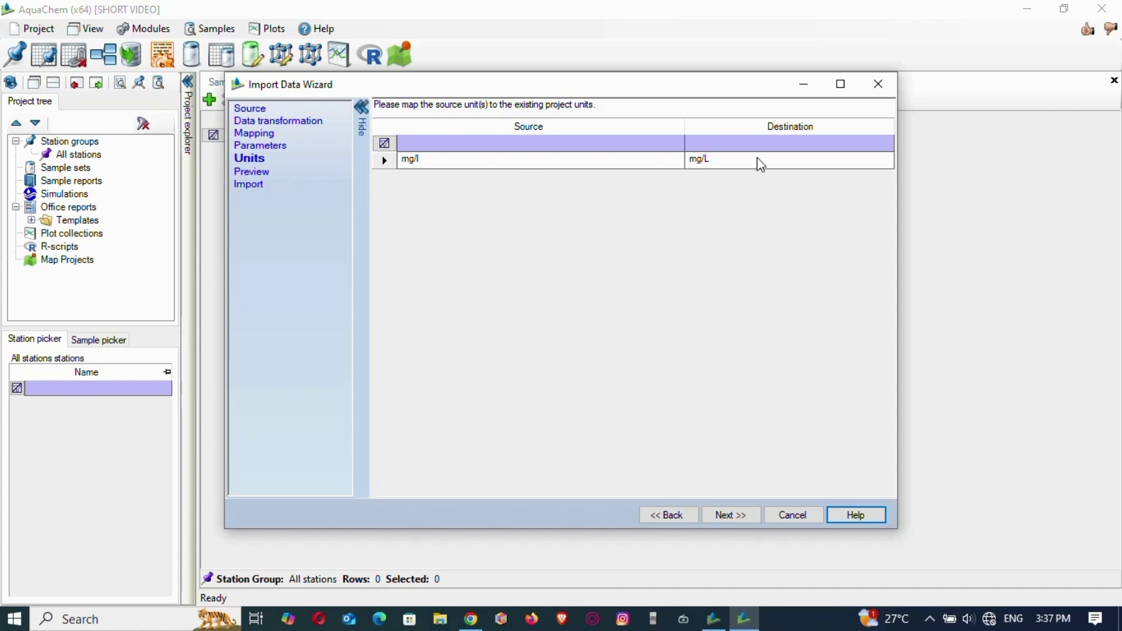
Accept the mg/l to mg/L units and preview 35 BAWKU WEST samples and 385 analysis records
left_click(741, 511)
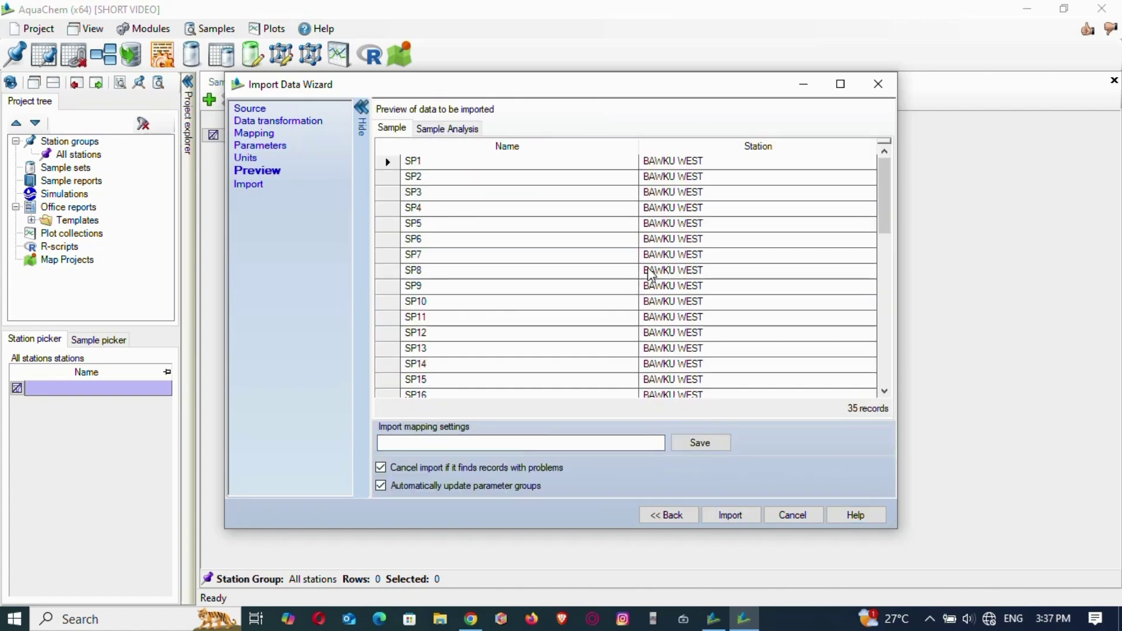
scroll(651, 274, "down", 7)
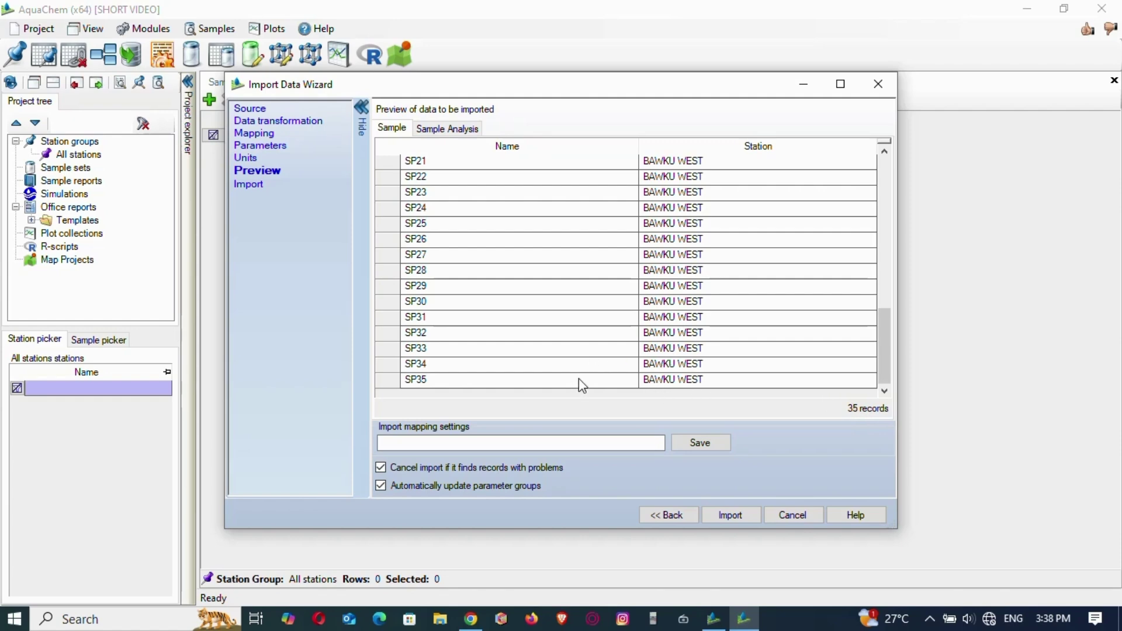
left_click(456, 127)
scroll(639, 338, "down", 2)
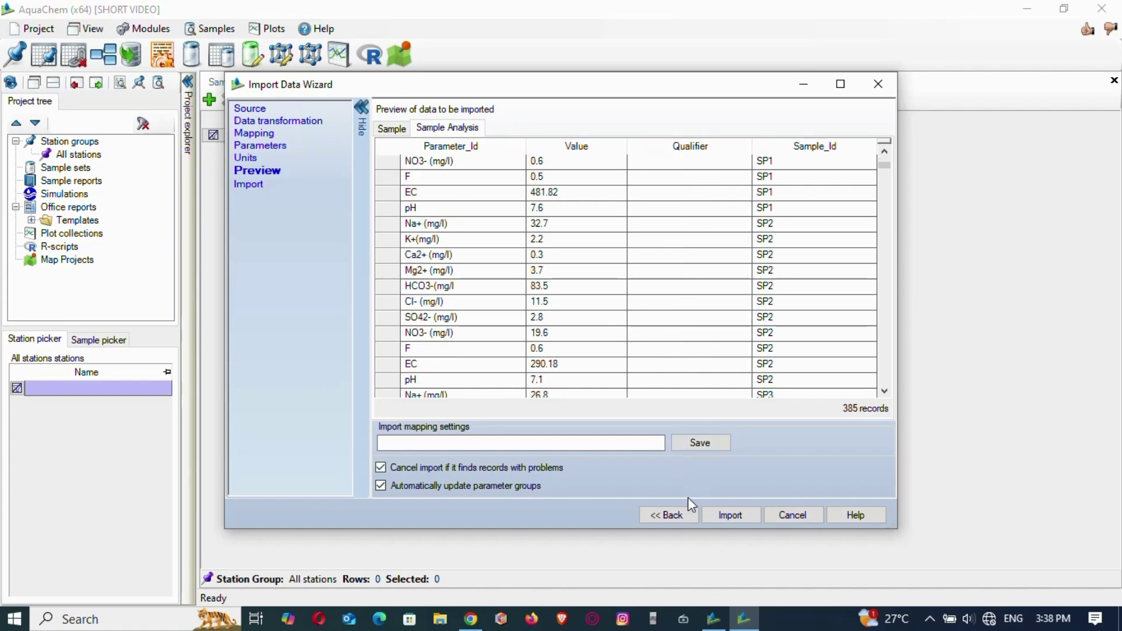
Import the 35 samples and 385 analyses and close the Import Data Wizard
left_click(730, 515)
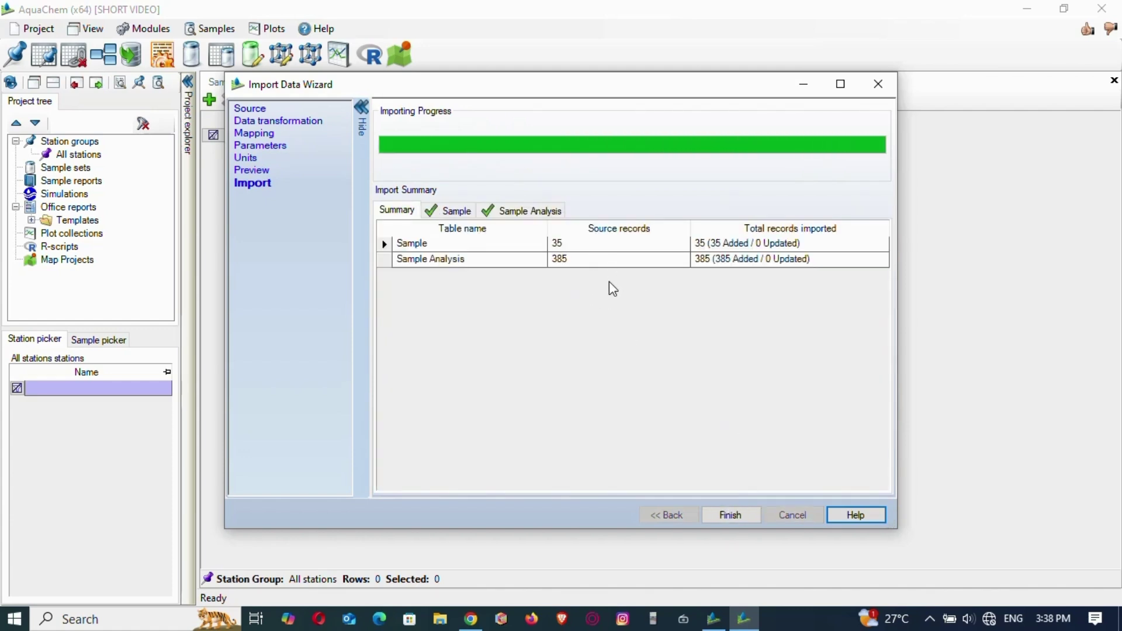
left_click(729, 516)
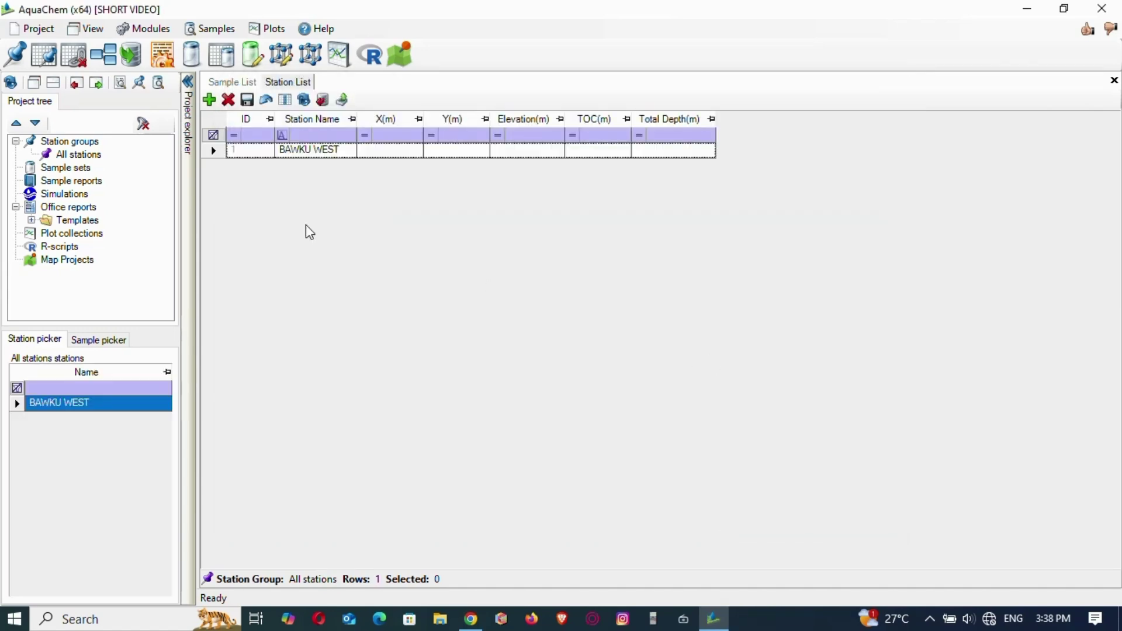
left_click(286, 29)
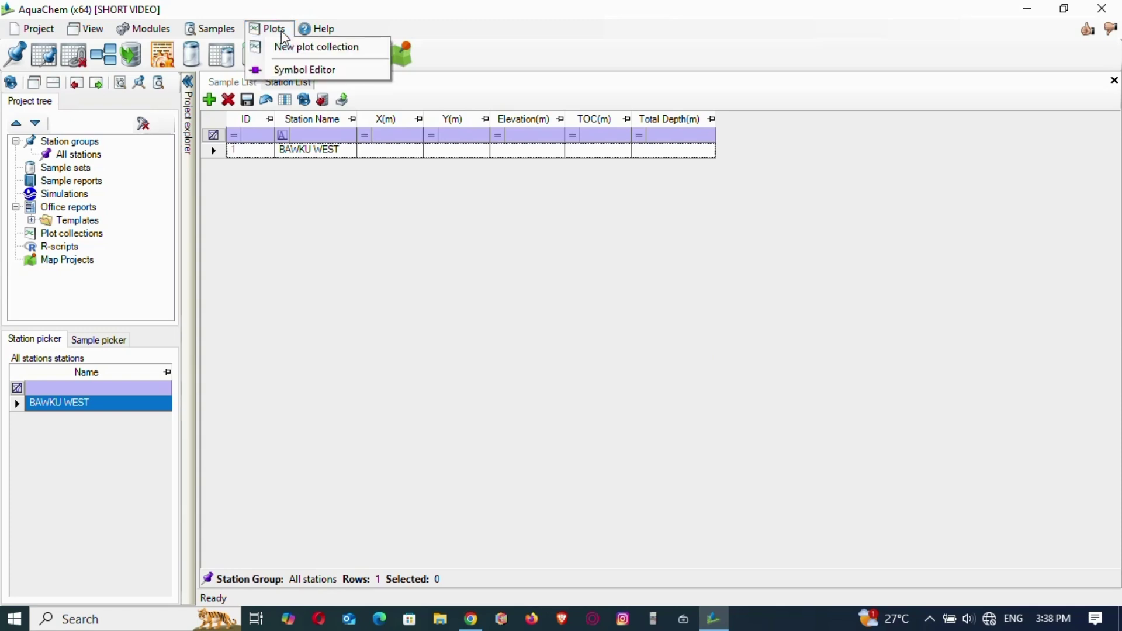
Start a new plot collection with an All stations Piper diagram, dismissing the error
left_click(289, 47)
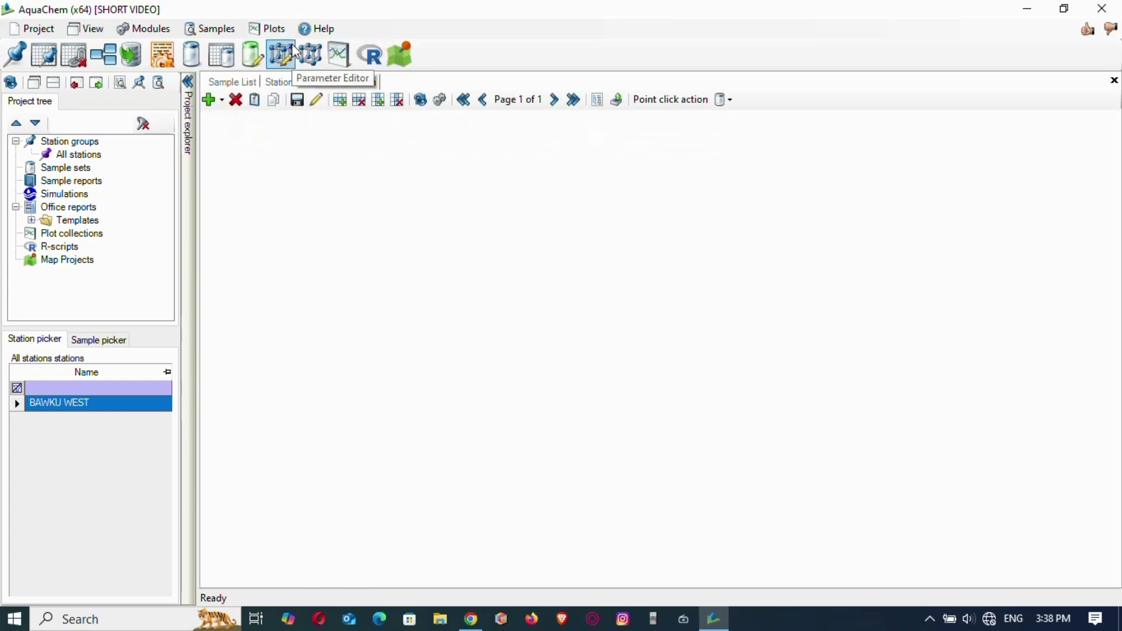
left_click(222, 101)
left_click(226, 102)
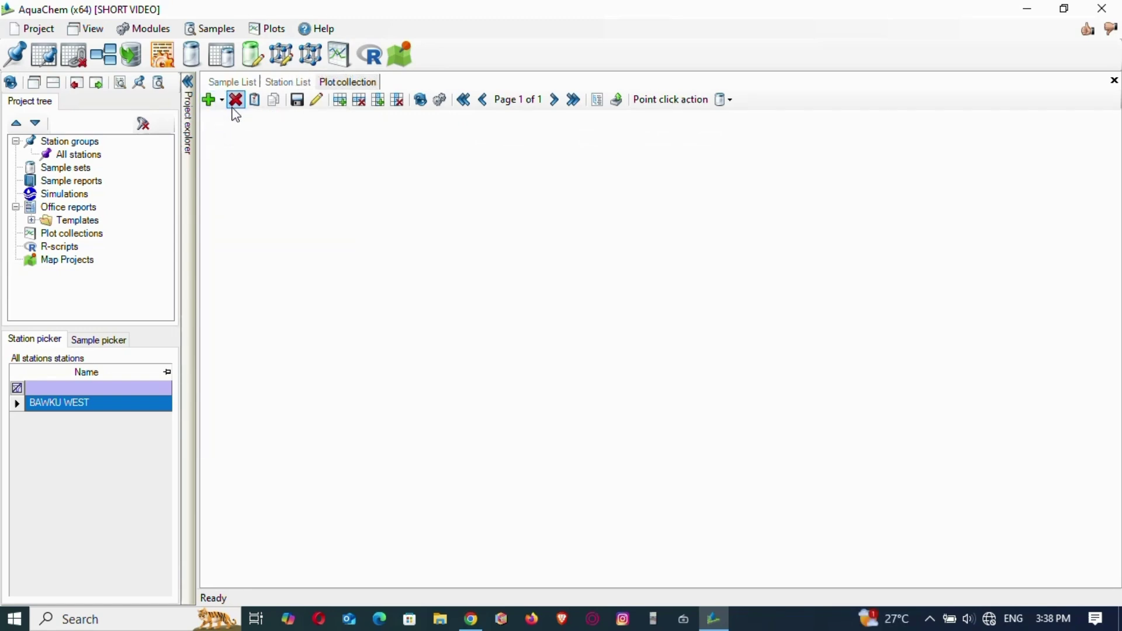
left_click(223, 101)
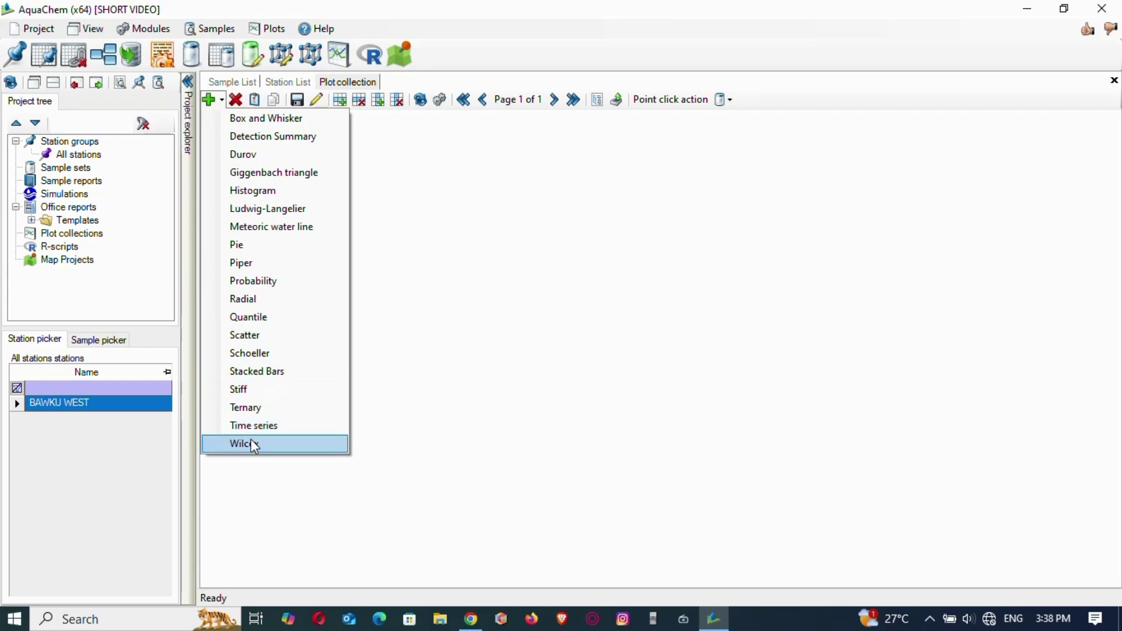
left_click(269, 264)
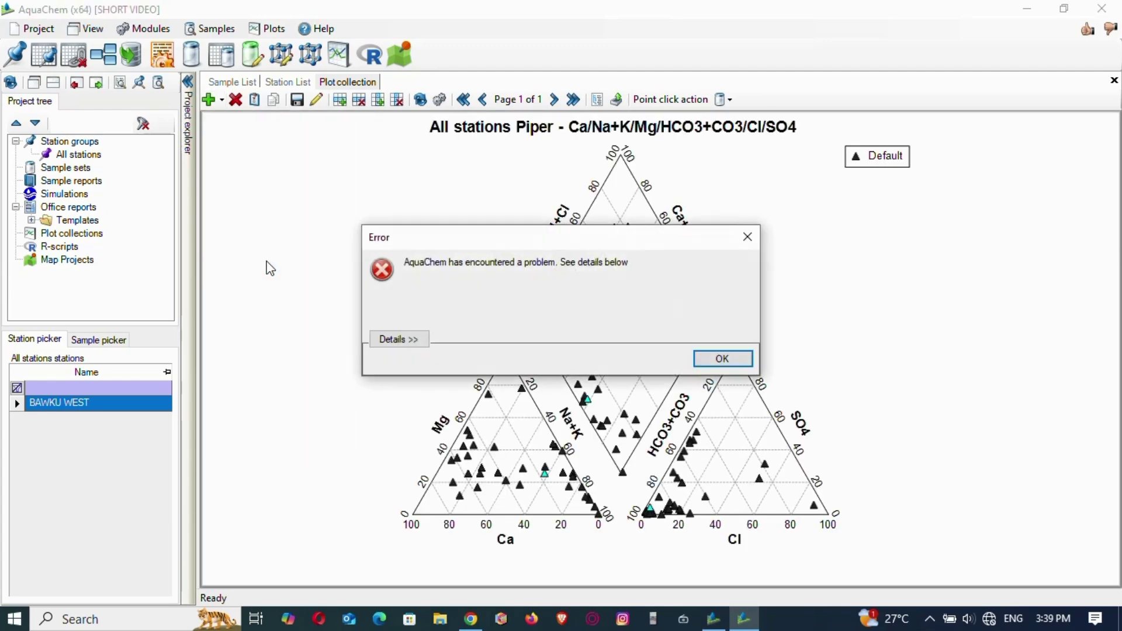
left_click(721, 358)
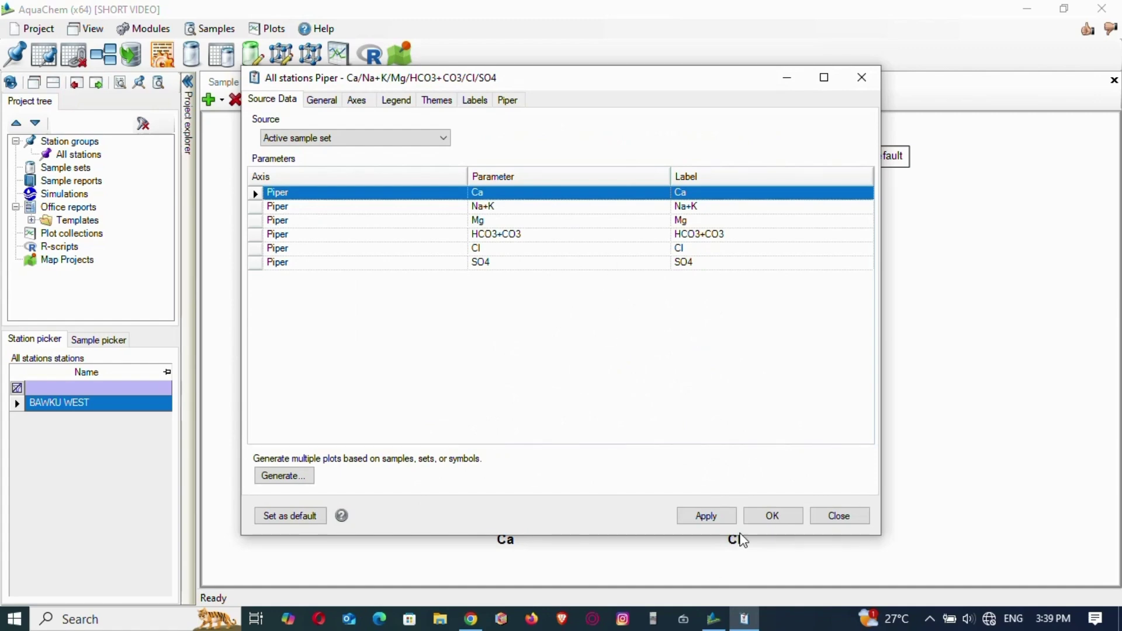
Accept the Piper plot settings and add a second Piper plot
left_click(772, 516)
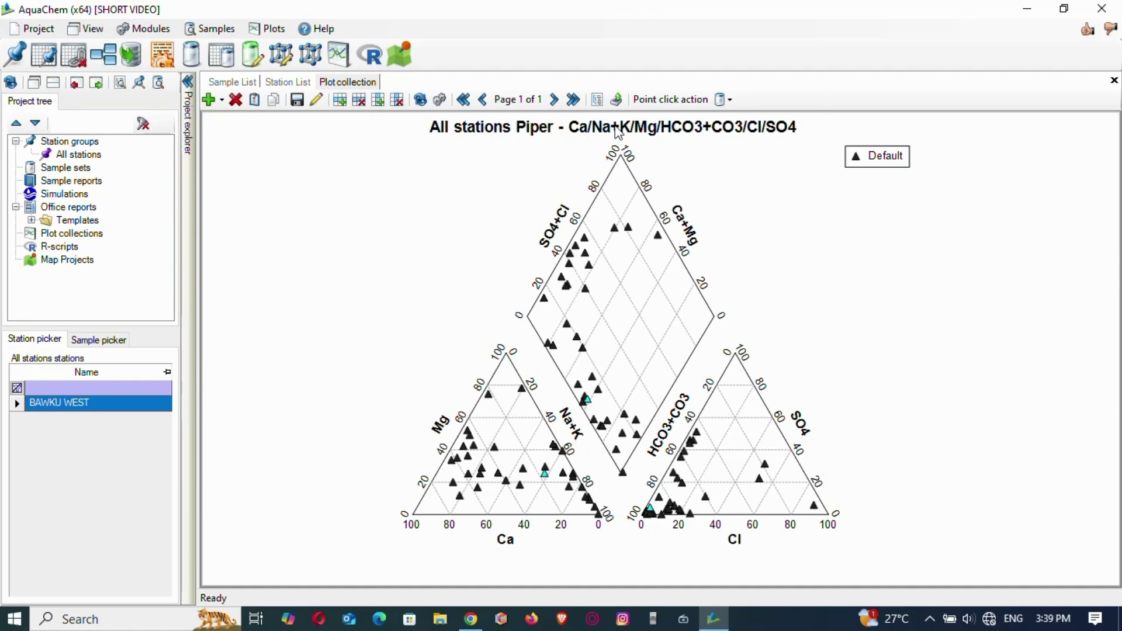
left_click(221, 100)
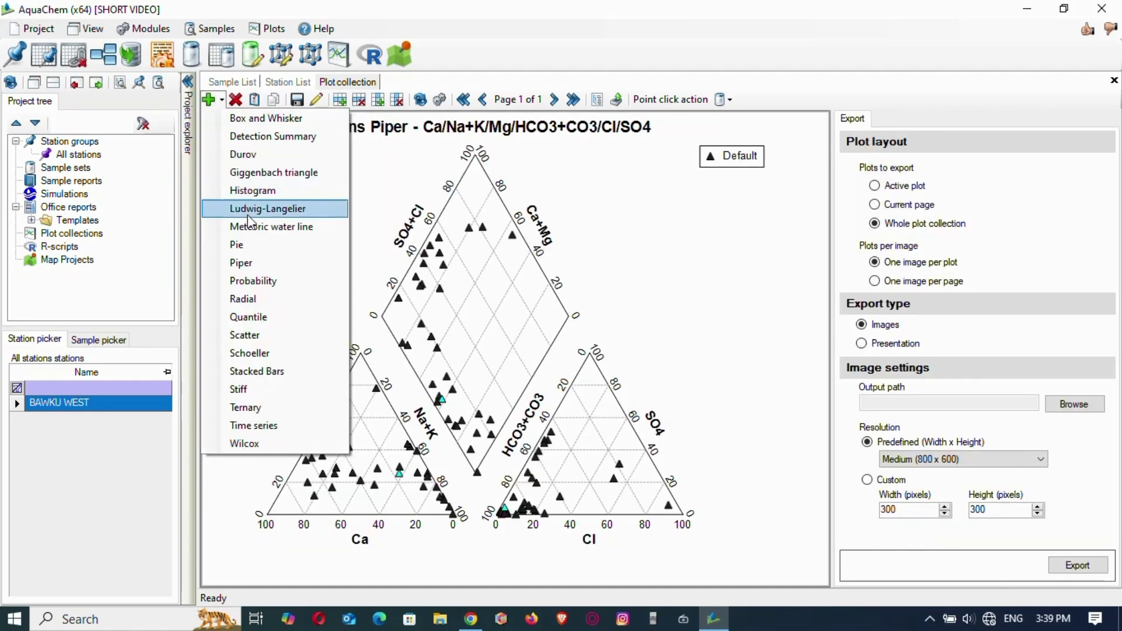
left_click(241, 263)
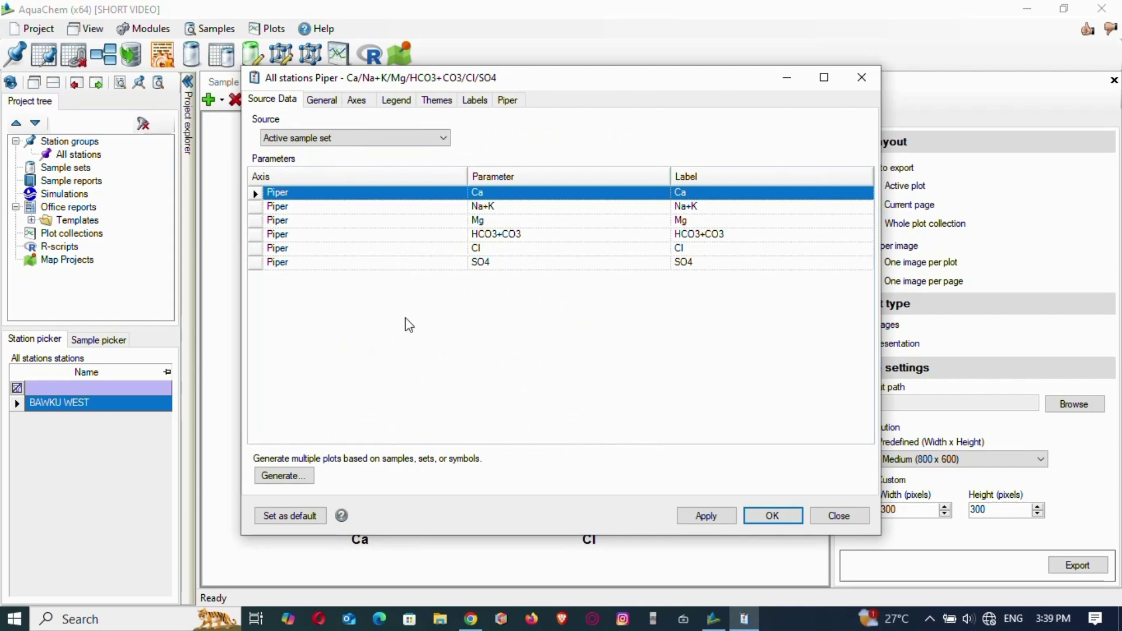
Turn off the automatic title and edit it down to 'Piper PLOT'
left_click(326, 101)
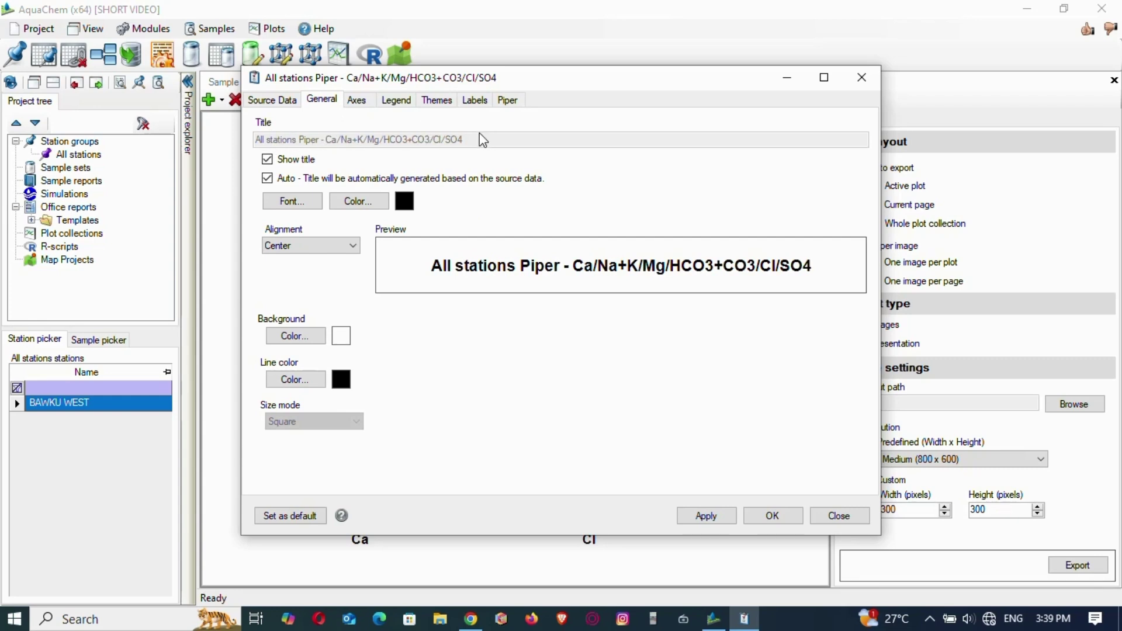
left_click(267, 178)
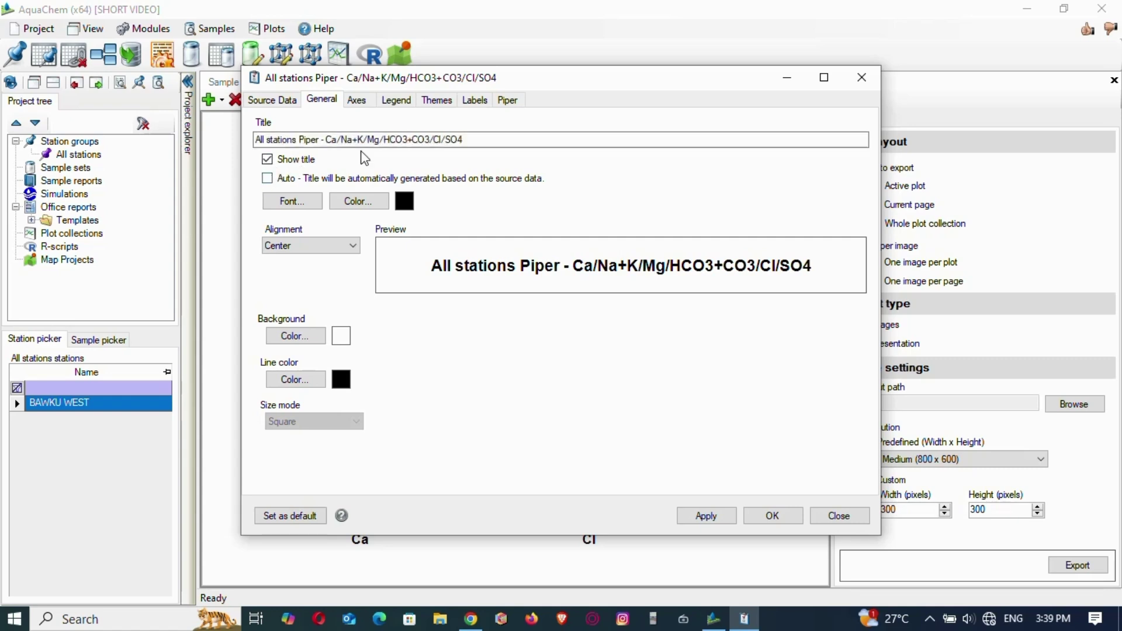
left_click_drag(474, 139, 326, 139)
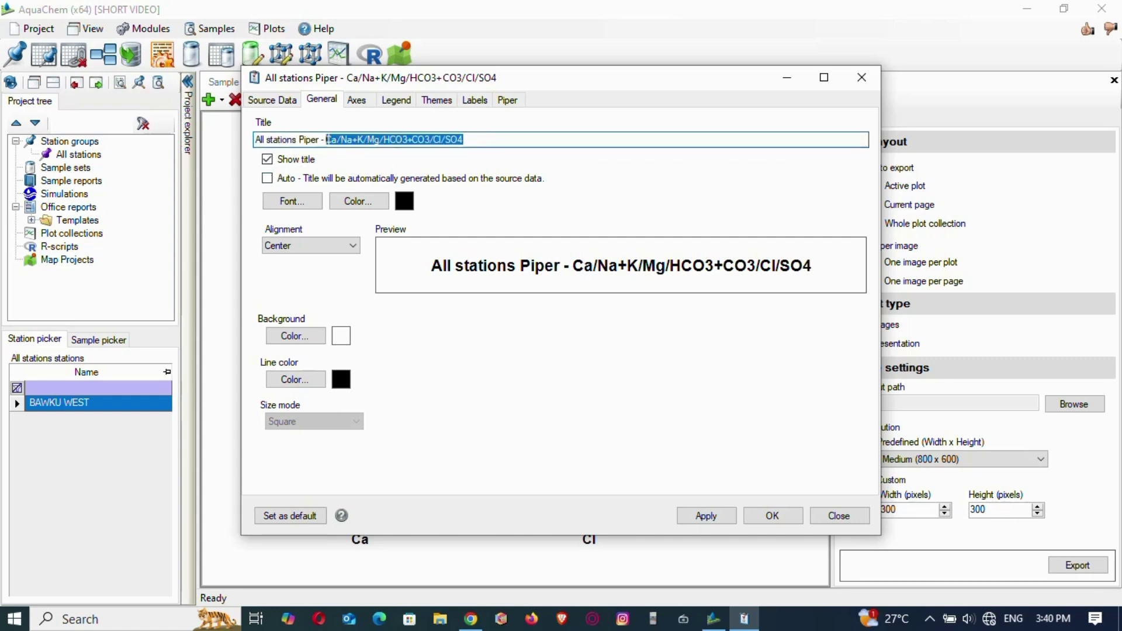
key("BackSpace")
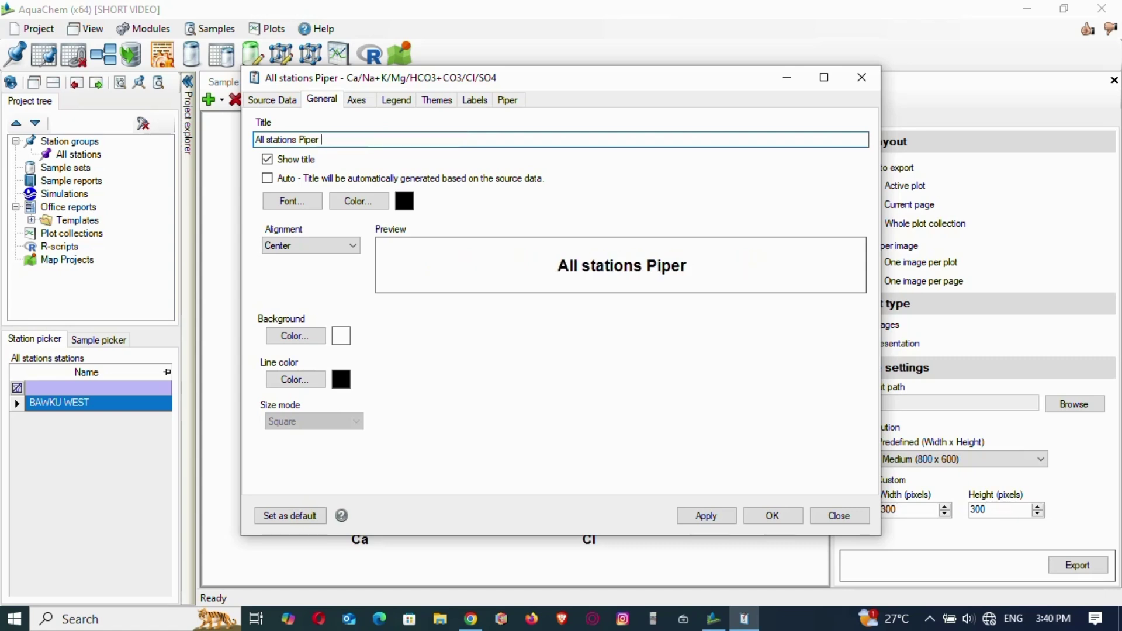
left_click_drag(300, 139, 266, 139)
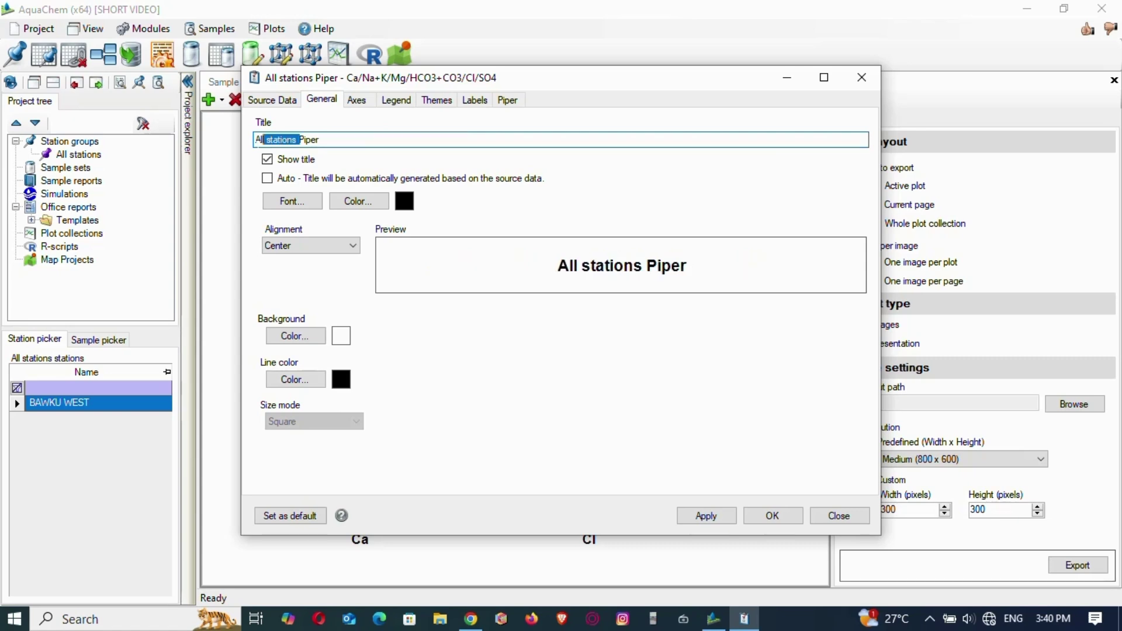
key("BackSpace")
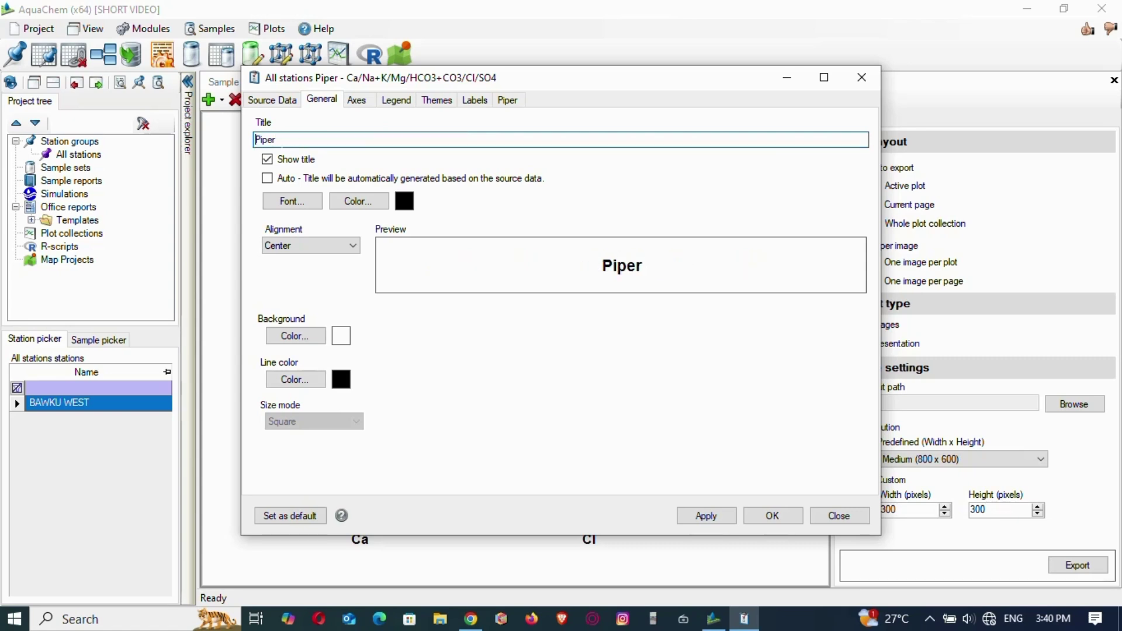
left_click(280, 139)
type("PLOT")
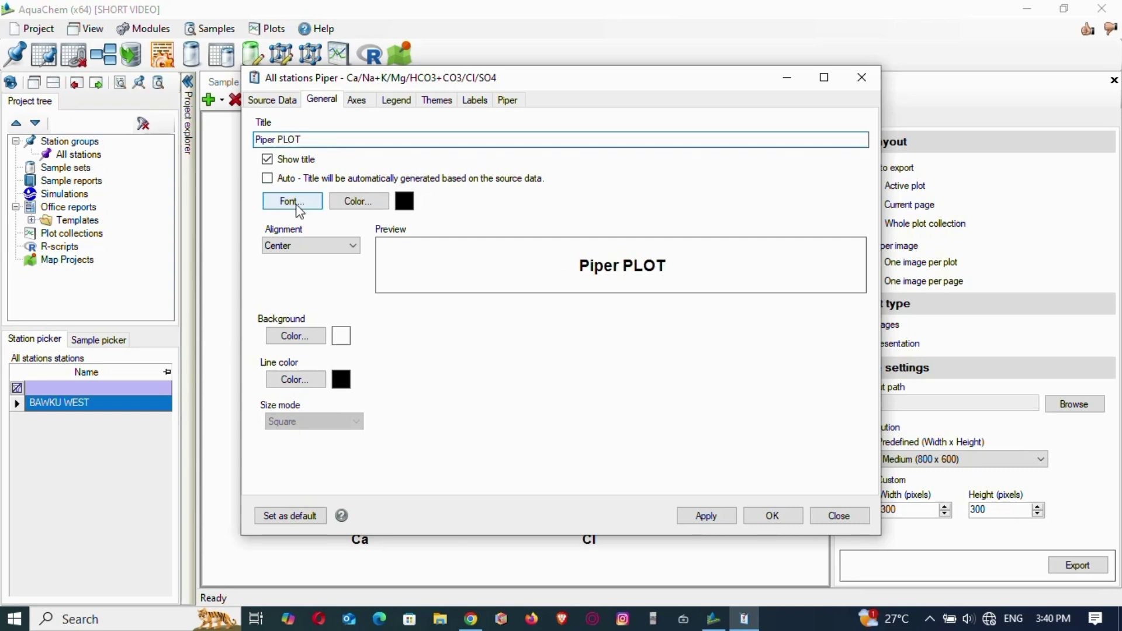
Keep the title centre-aligned and apply the change
left_click(352, 246)
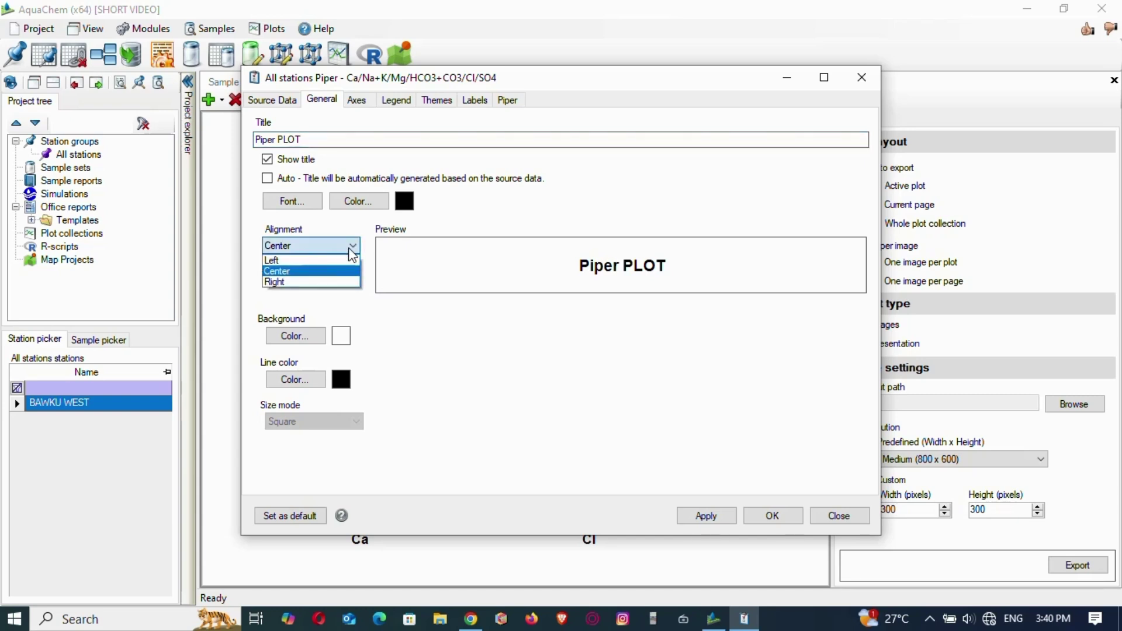
left_click(470, 330)
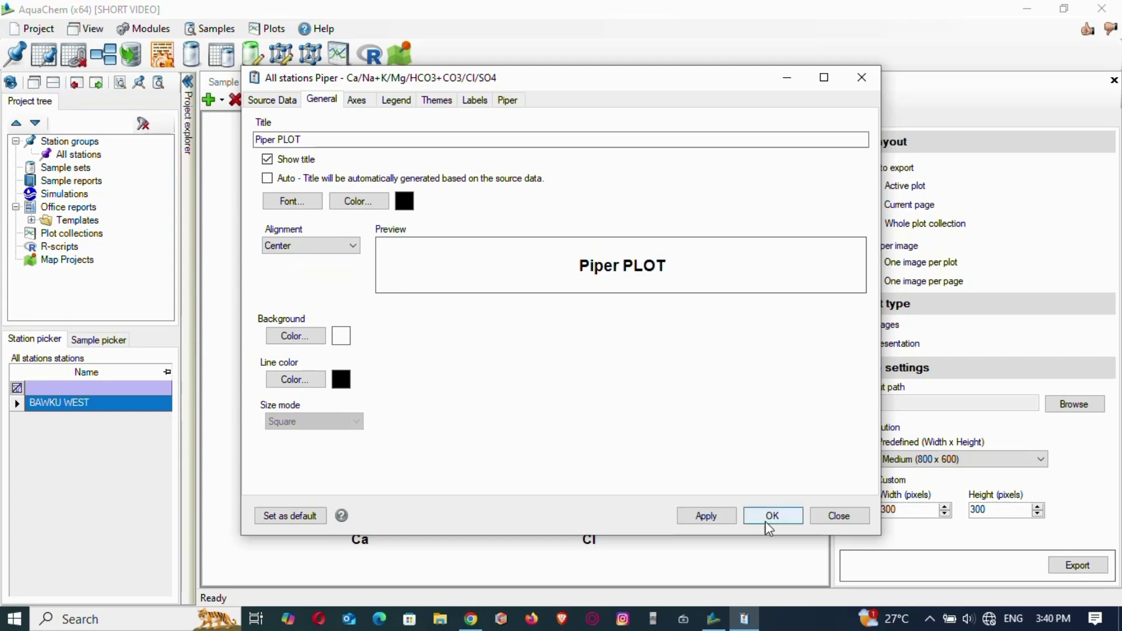
left_click(733, 519)
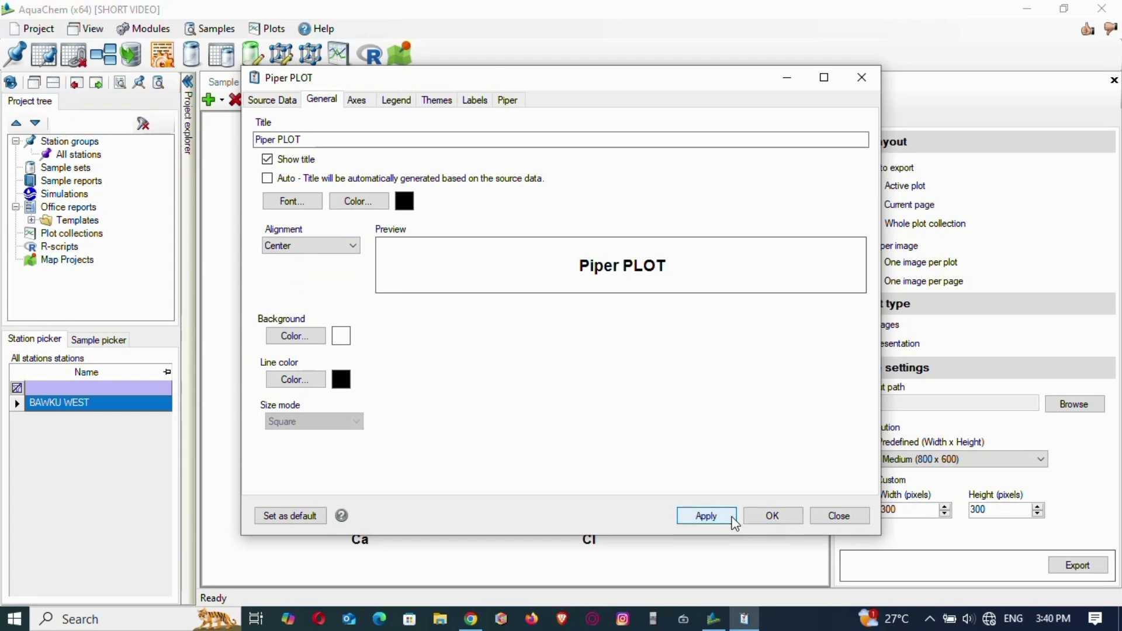
left_click(772, 516)
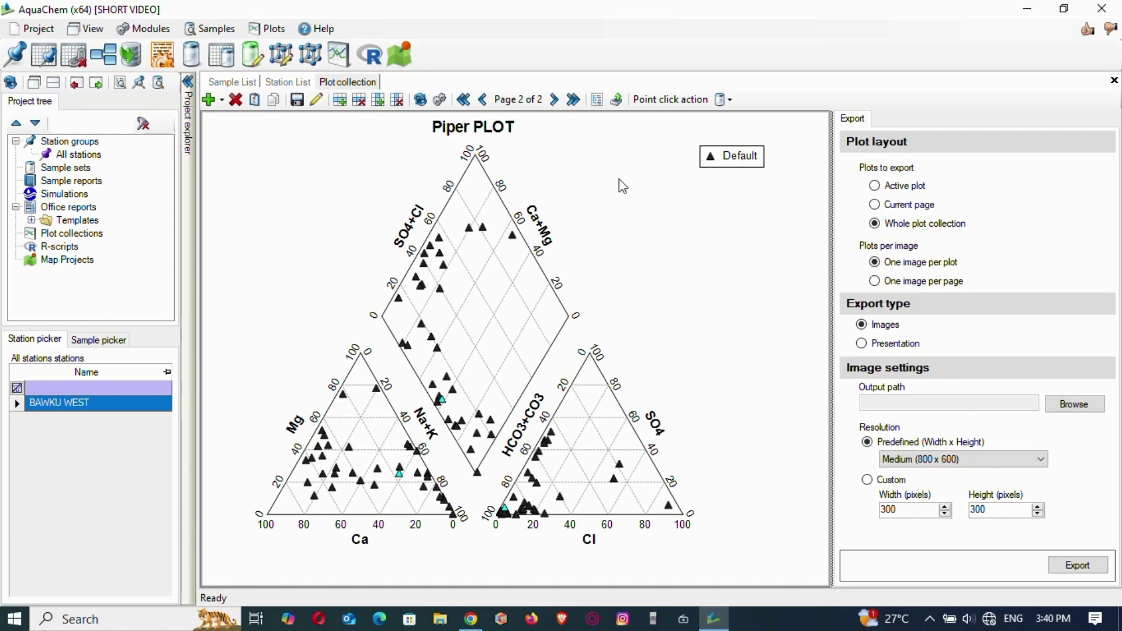
Export the active Piper plot as PNG 'Figure PIPER' to the Desktop
left_click(620, 103)
left_click(618, 101)
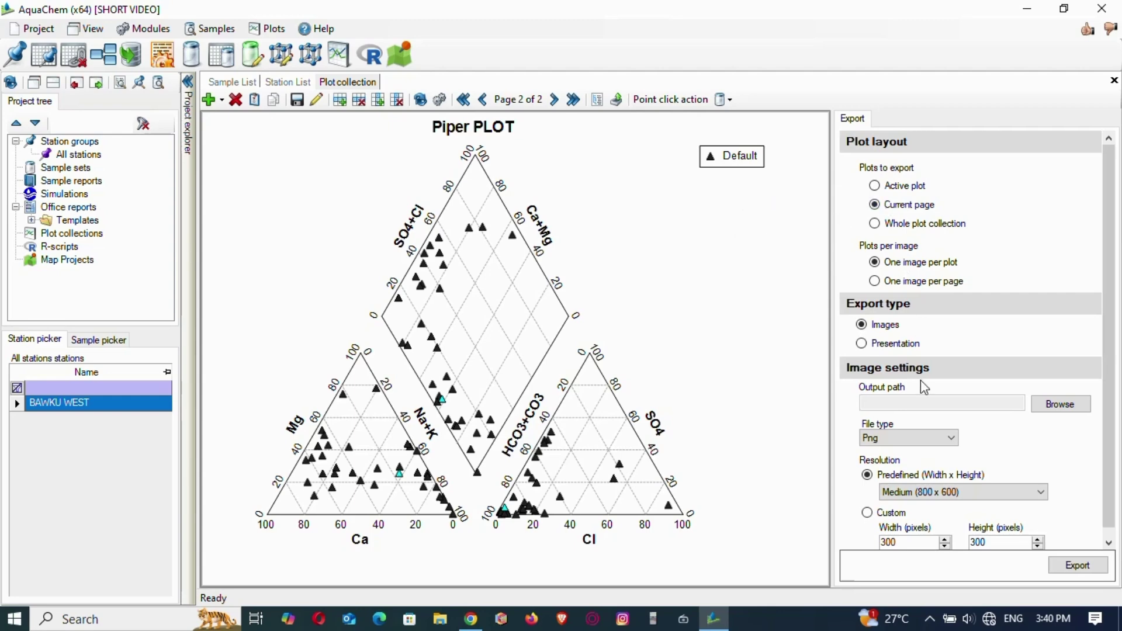
left_click(874, 185)
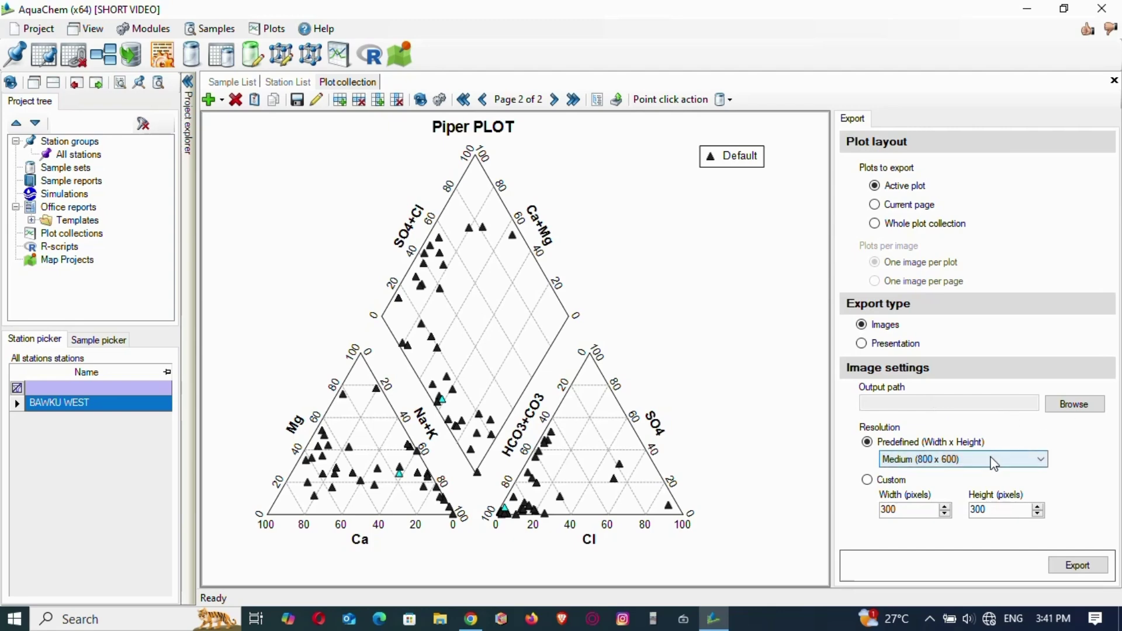
left_click(1069, 405)
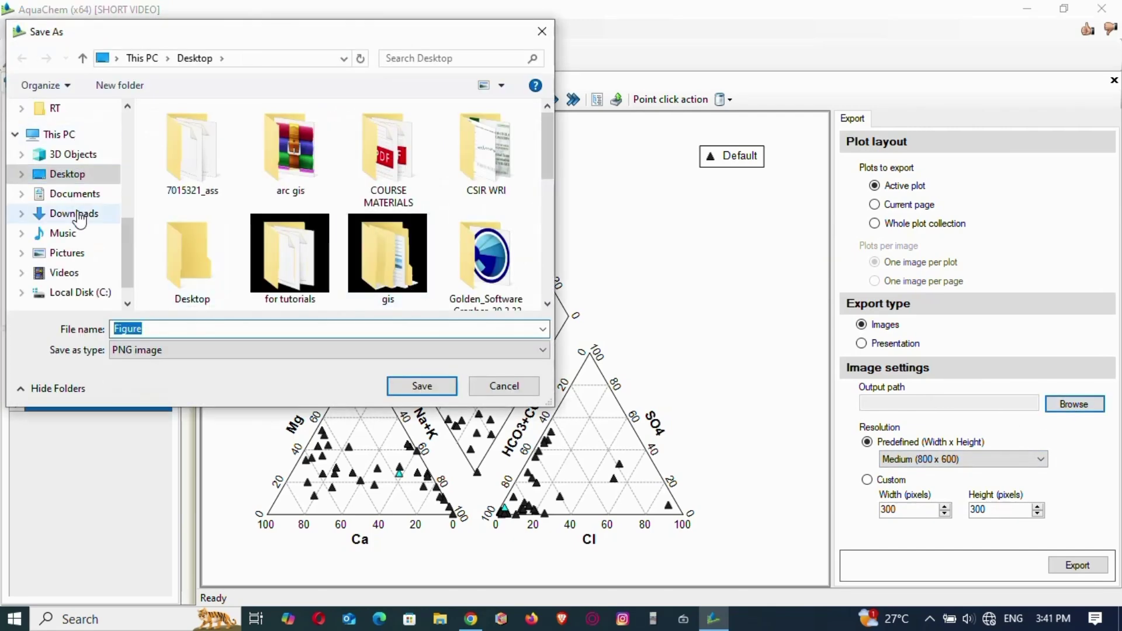
left_click(86, 178)
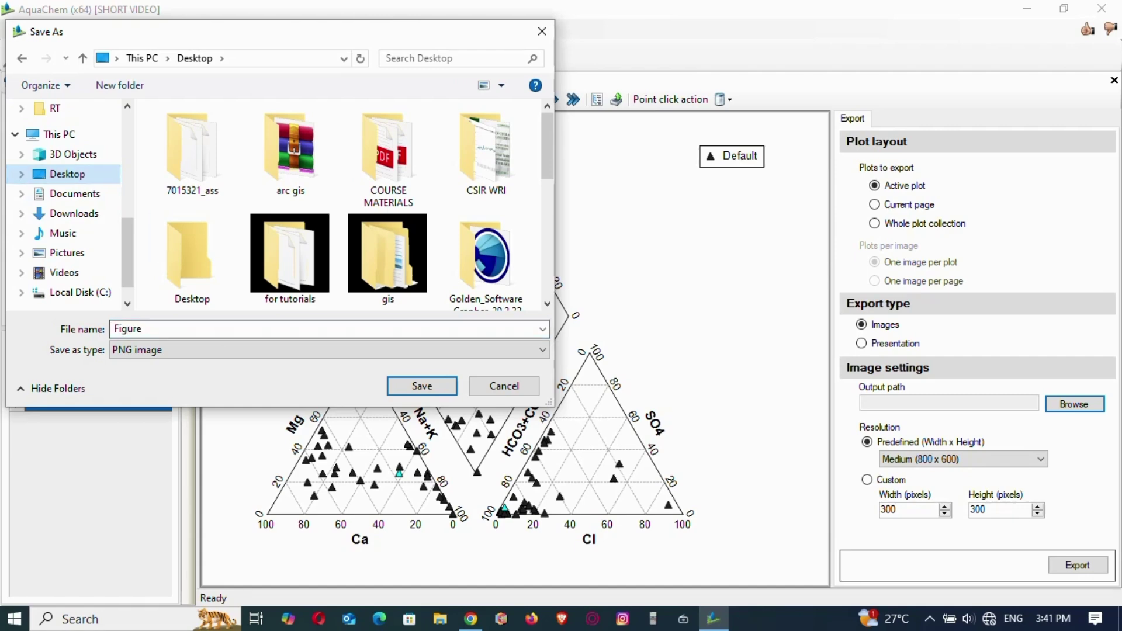
left_click(184, 322)
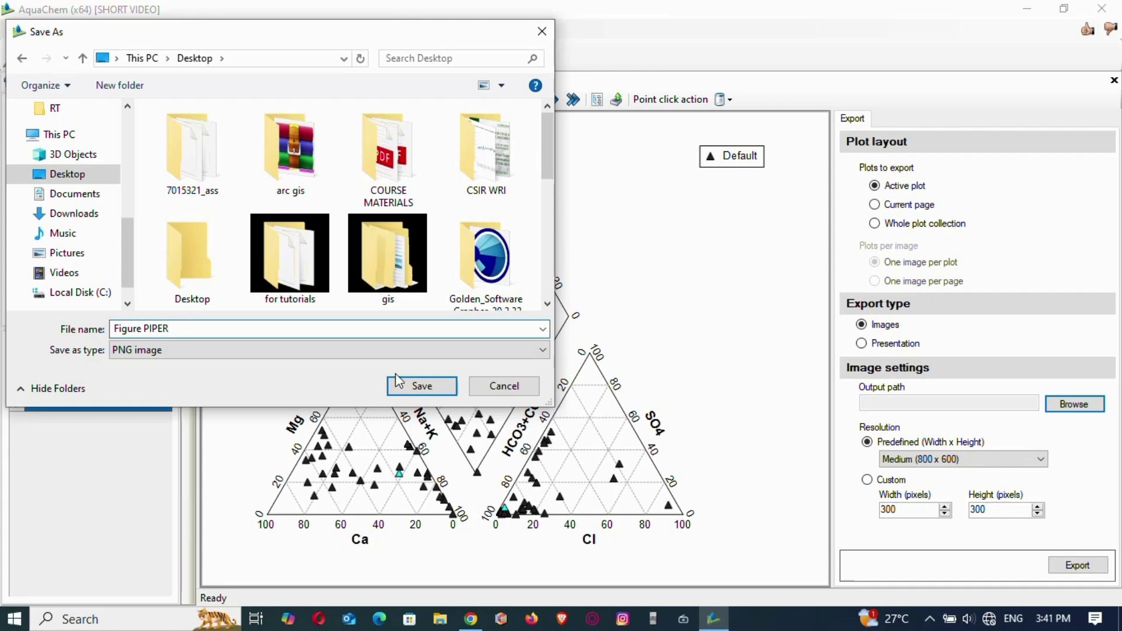
left_click(433, 382)
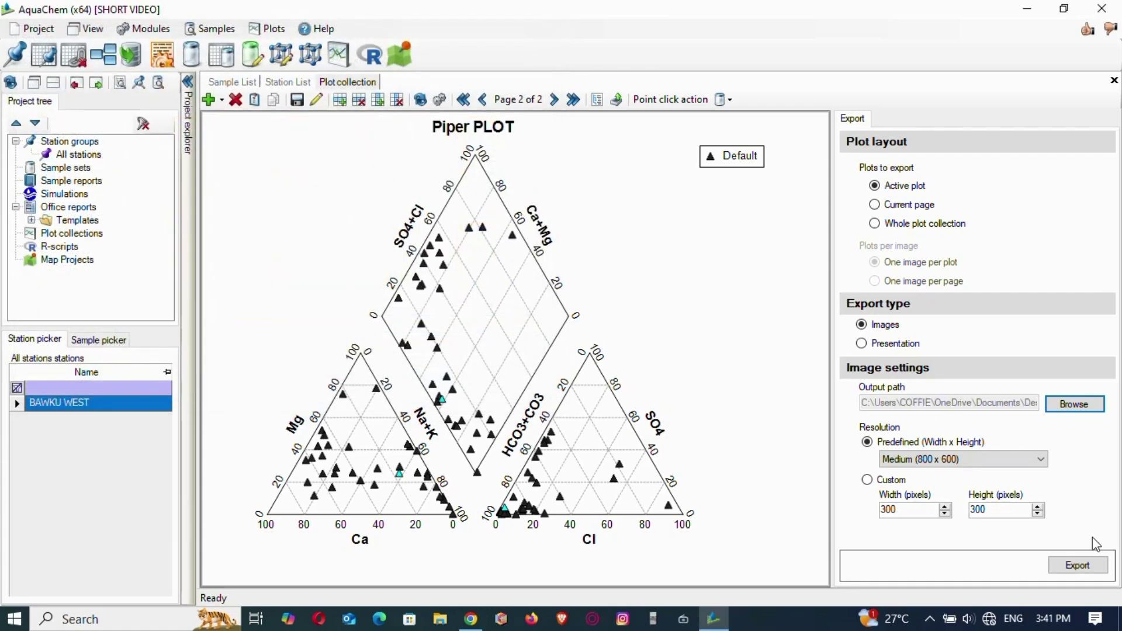
left_click(1075, 567)
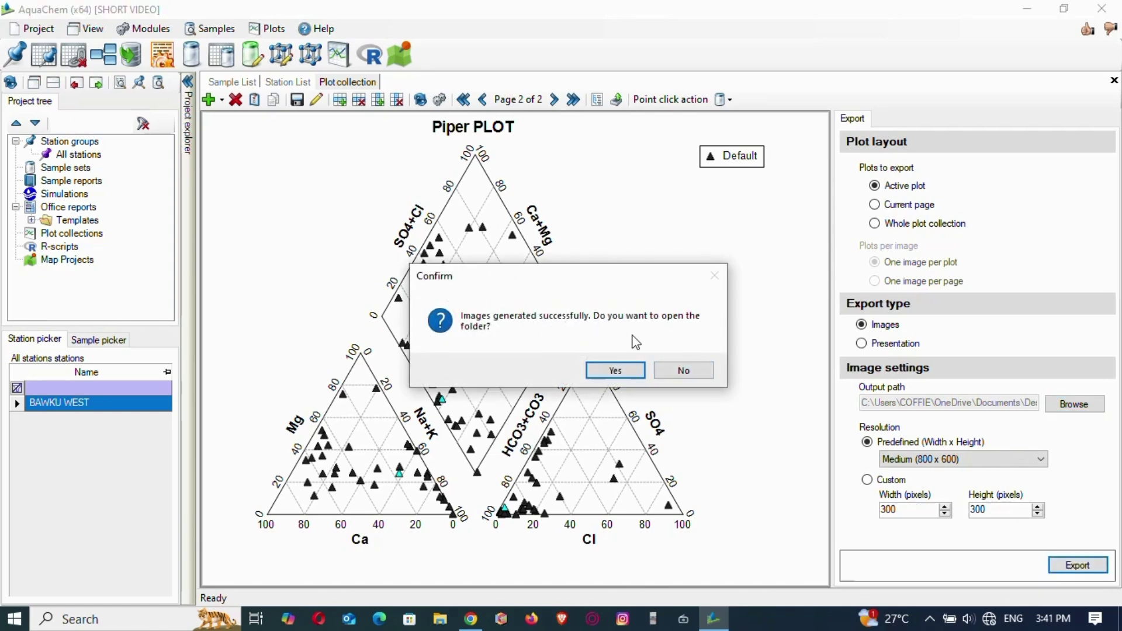
Open Figure PIPER from the Desktop folder in the image viewer
left_click(619, 370)
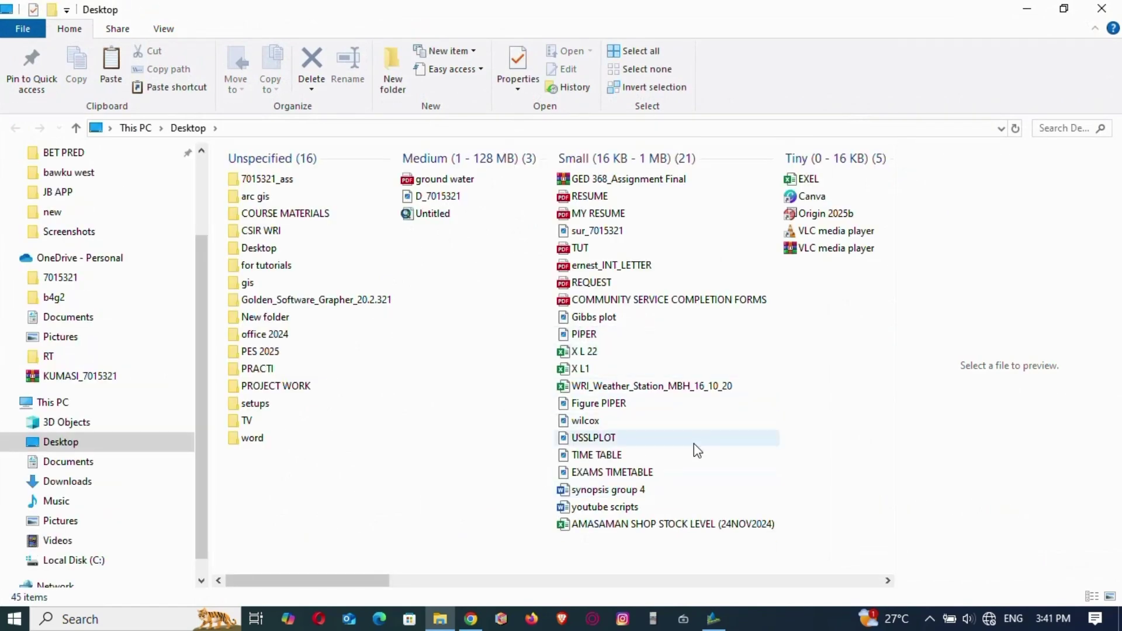
left_click(611, 408)
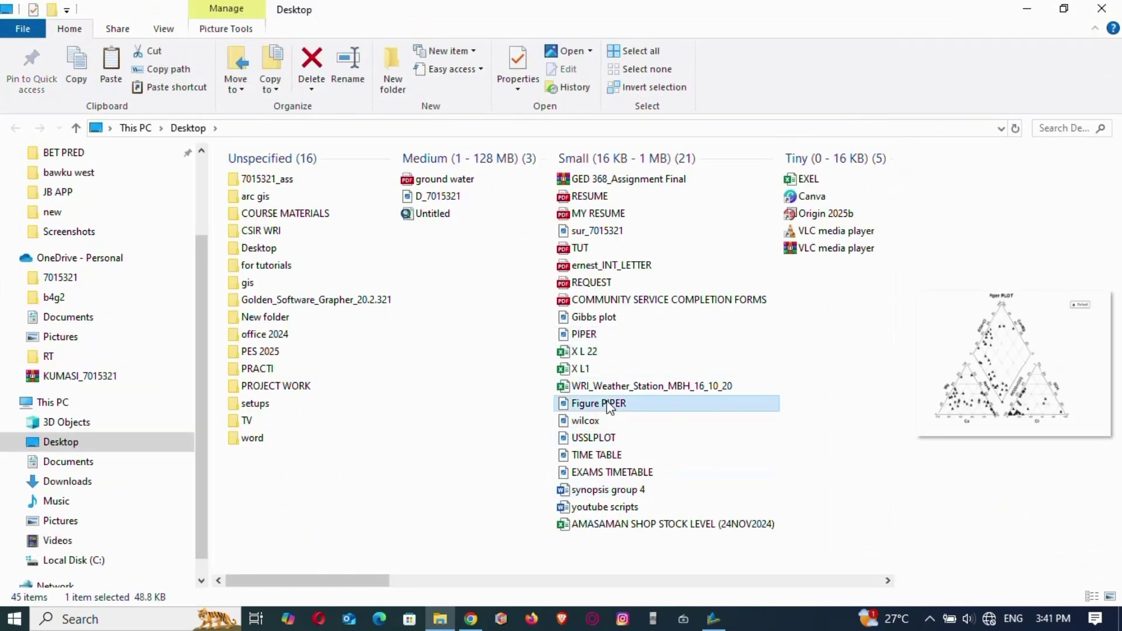
double_click(608, 408)
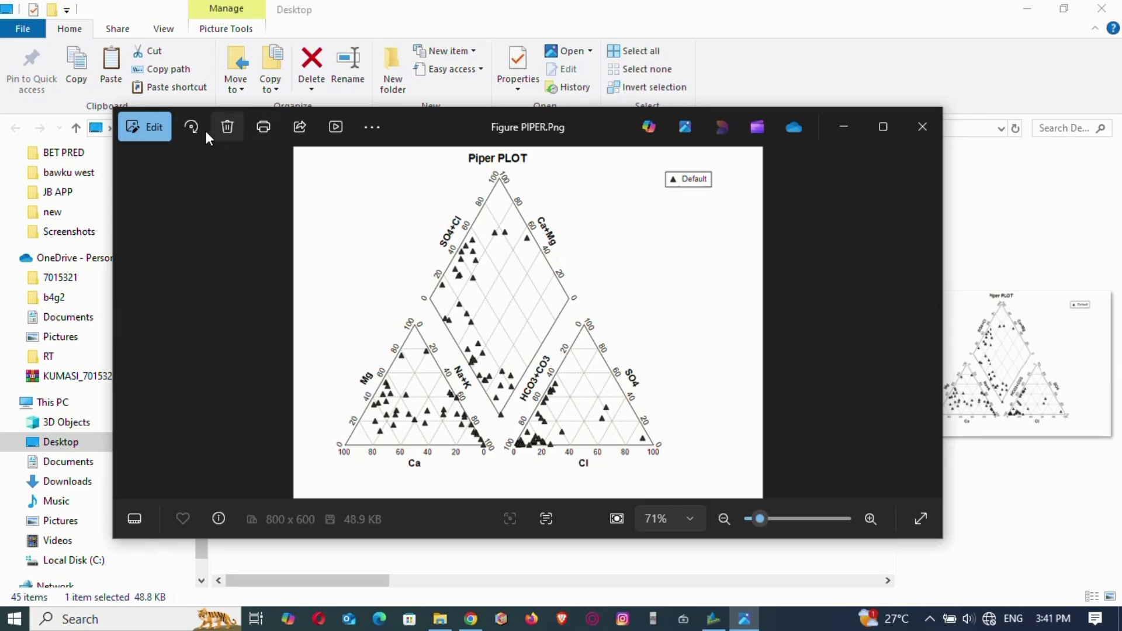
Crop the empty right side of Figure PIPER to 637 x 600 and save it
left_click(132, 124)
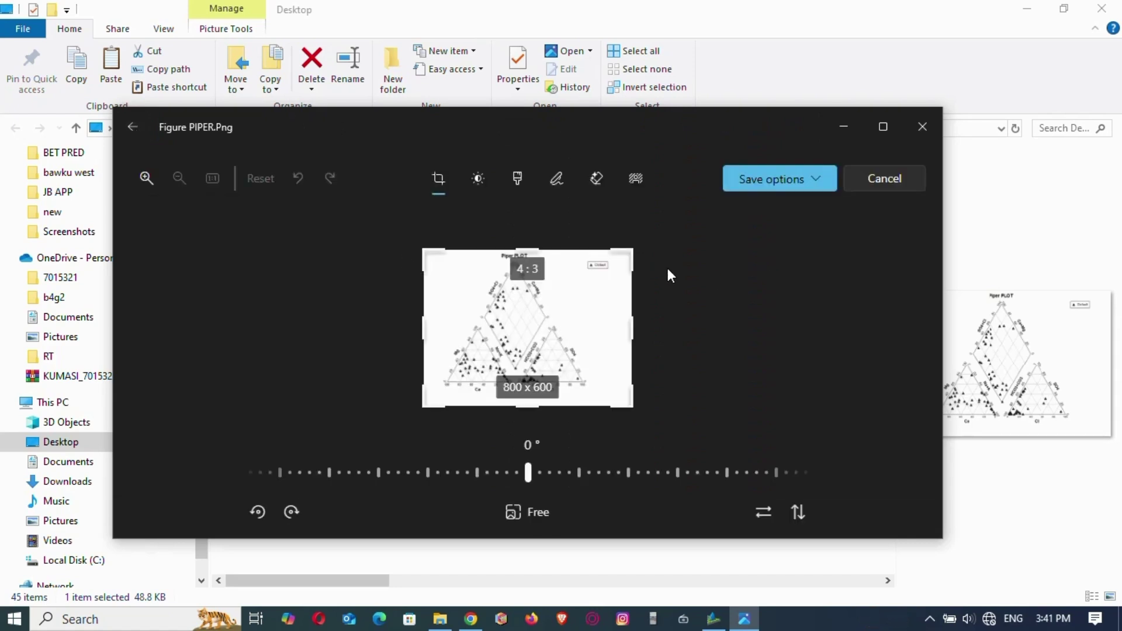
left_click_drag(629, 327, 592, 335)
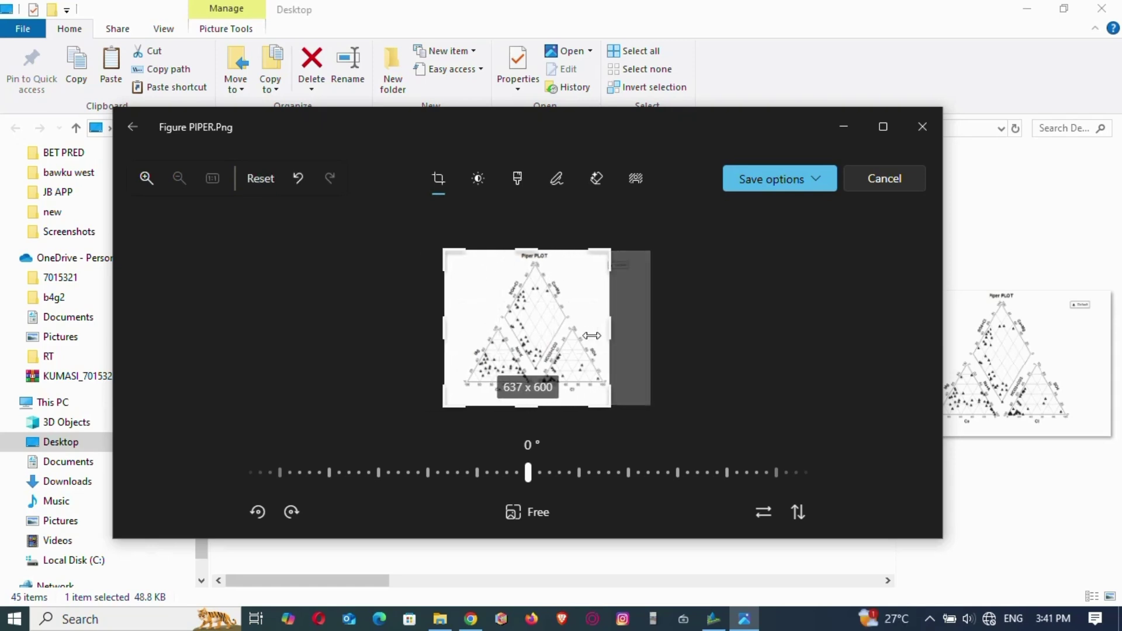
left_click(807, 178)
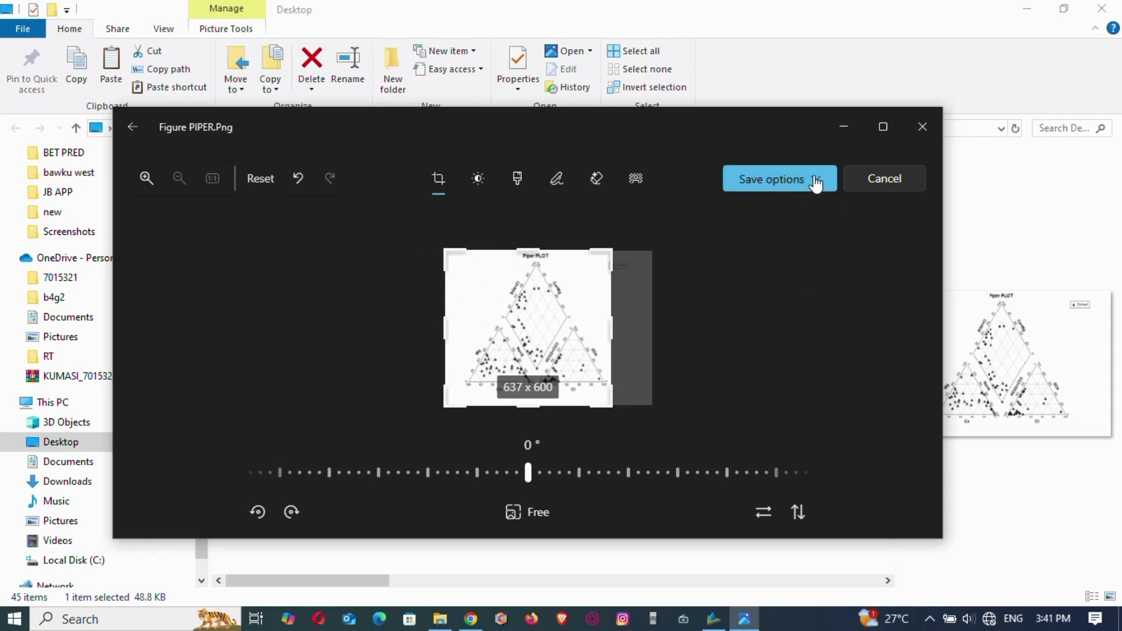
left_click(760, 236)
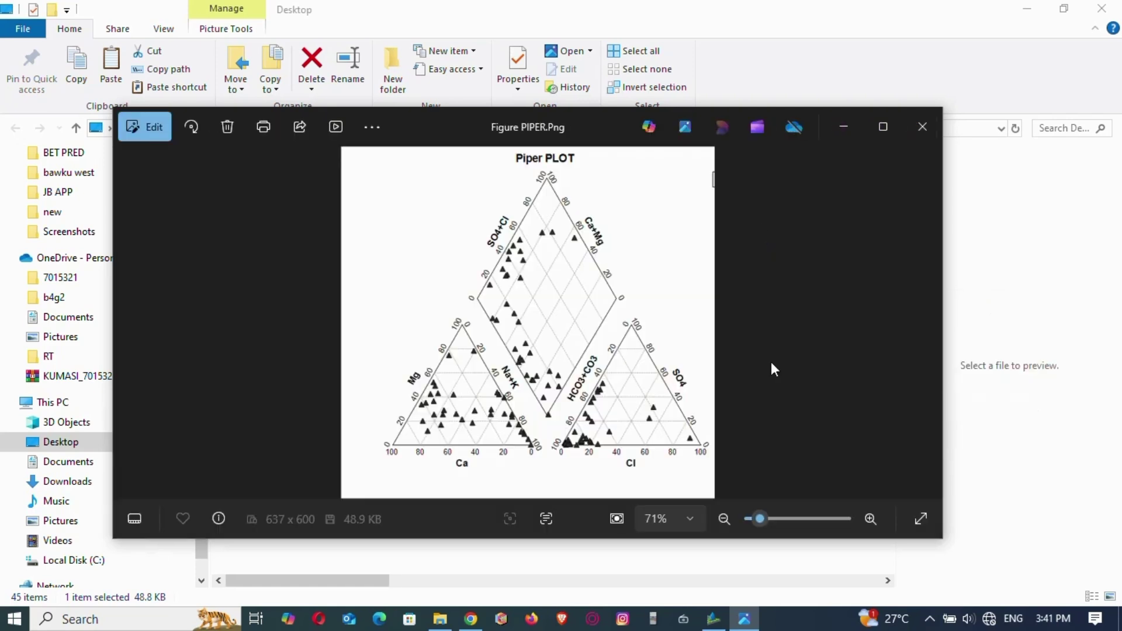
Close Photos, minimize File Explorer and decline opening the export folder
left_click(923, 129)
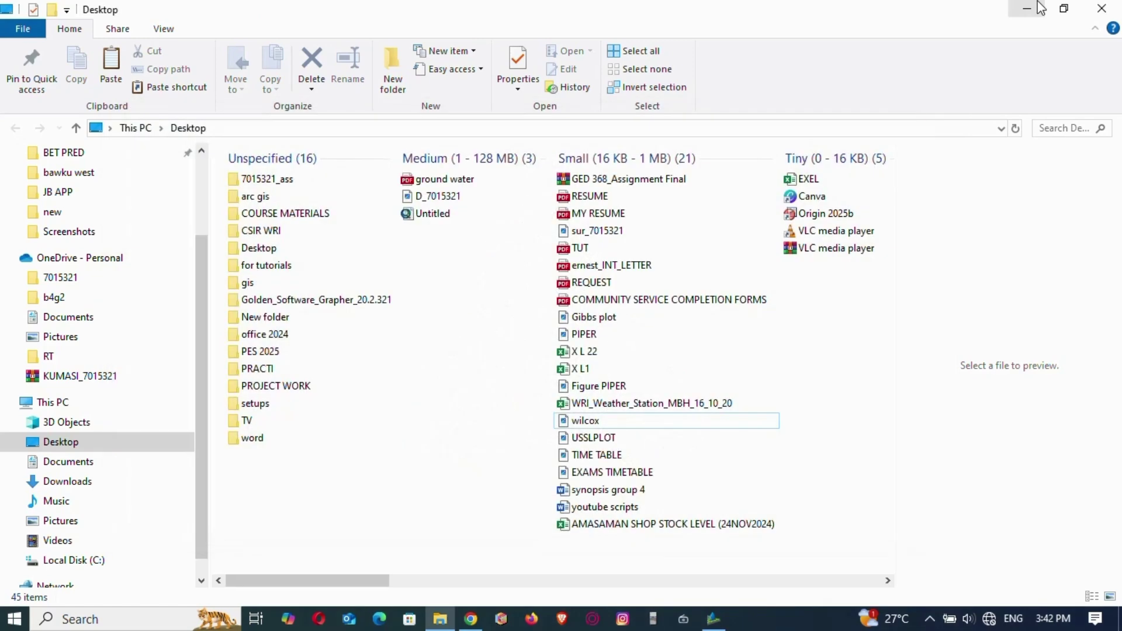
left_click(1029, 8)
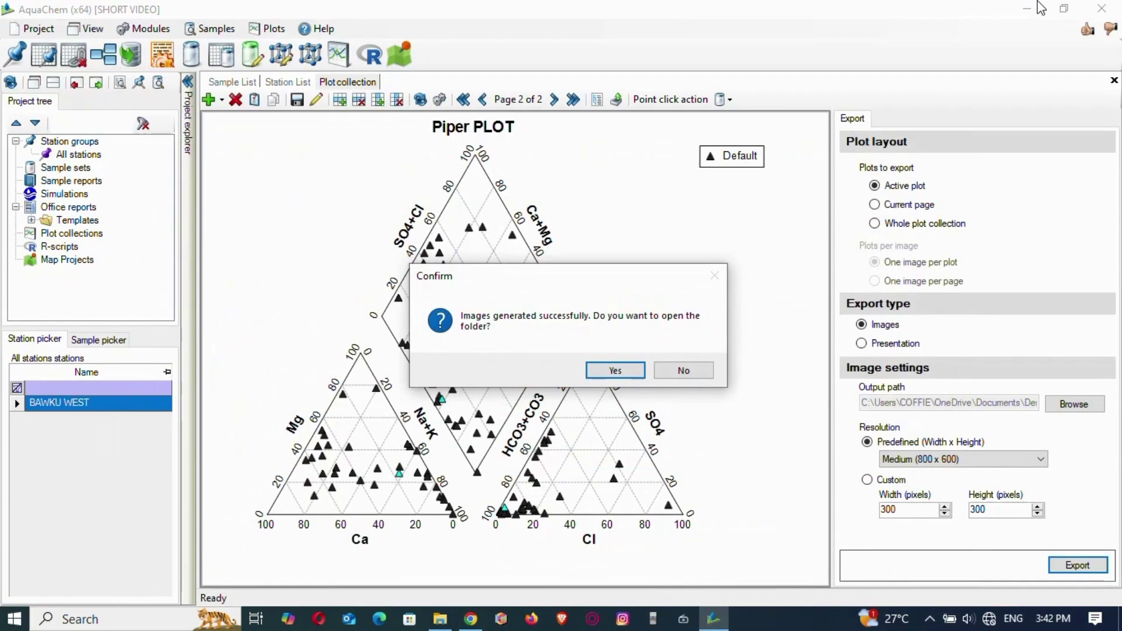
left_click(673, 371)
left_click(1033, 8)
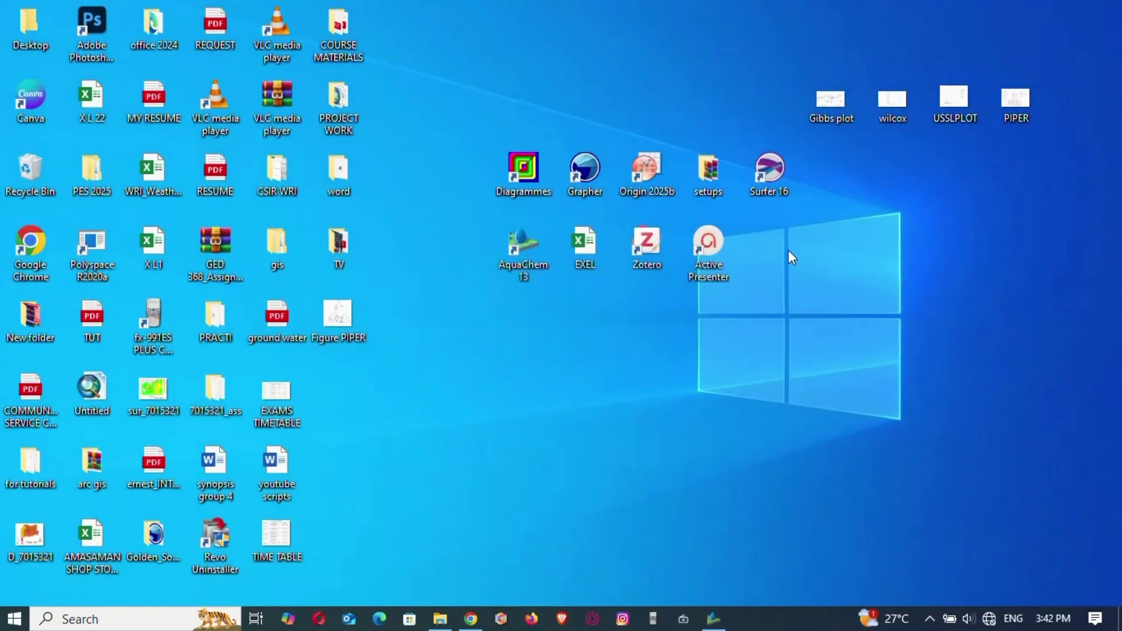
double_click(1027, 94)
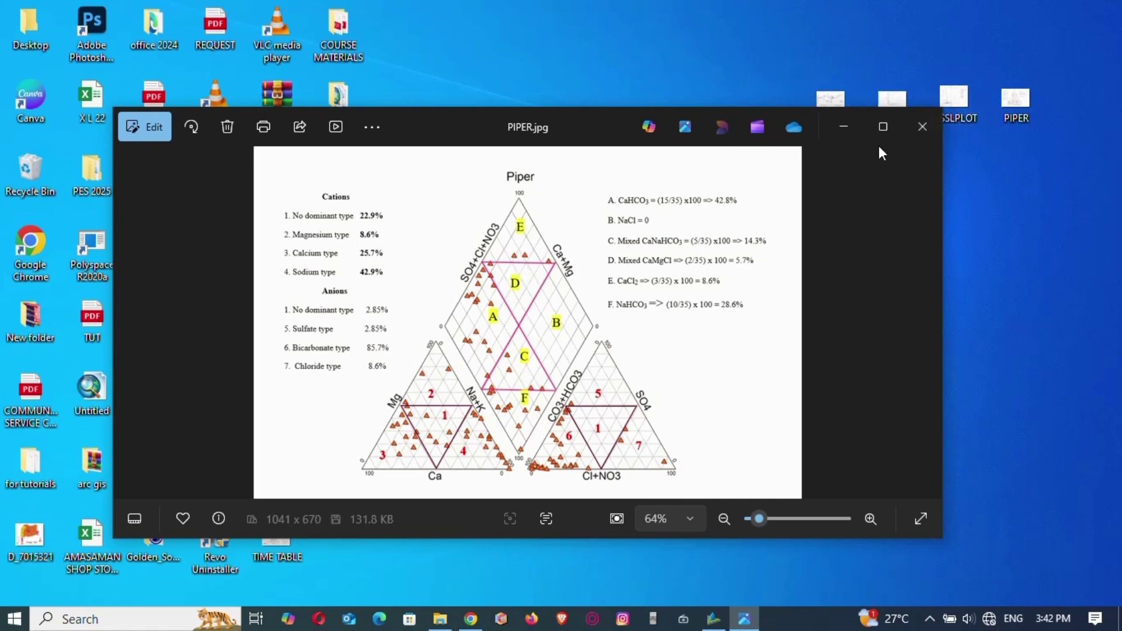
left_click(912, 131)
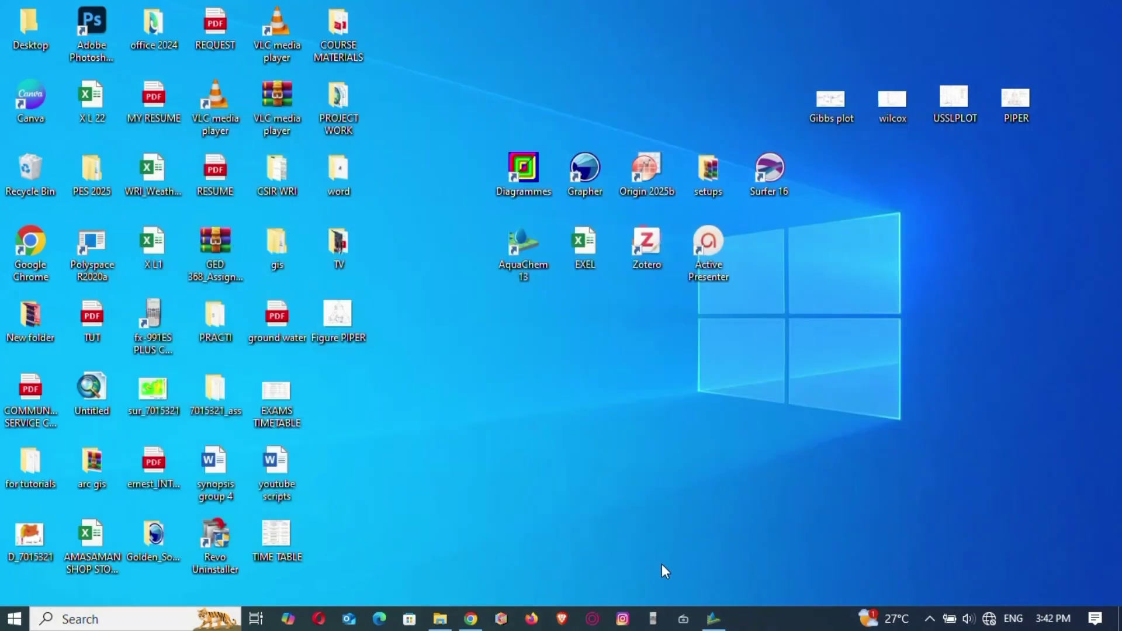
left_click(714, 618)
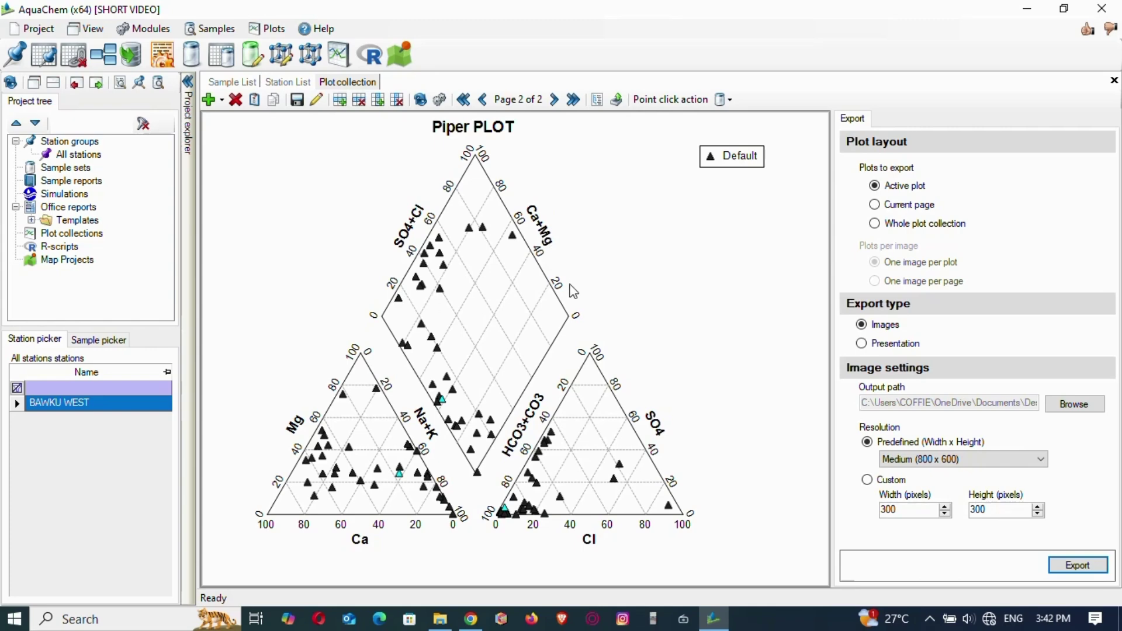
Add a Wilcox plot of SAR versus Cond and replace its automatic title with WILCOX
left_click(222, 100)
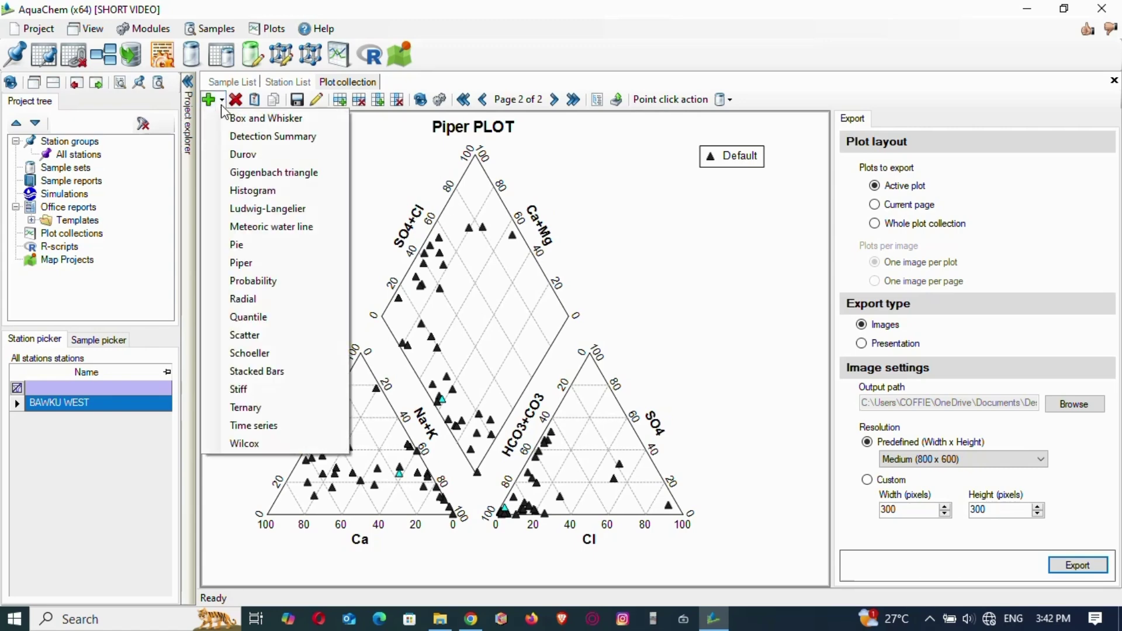
left_click(244, 445)
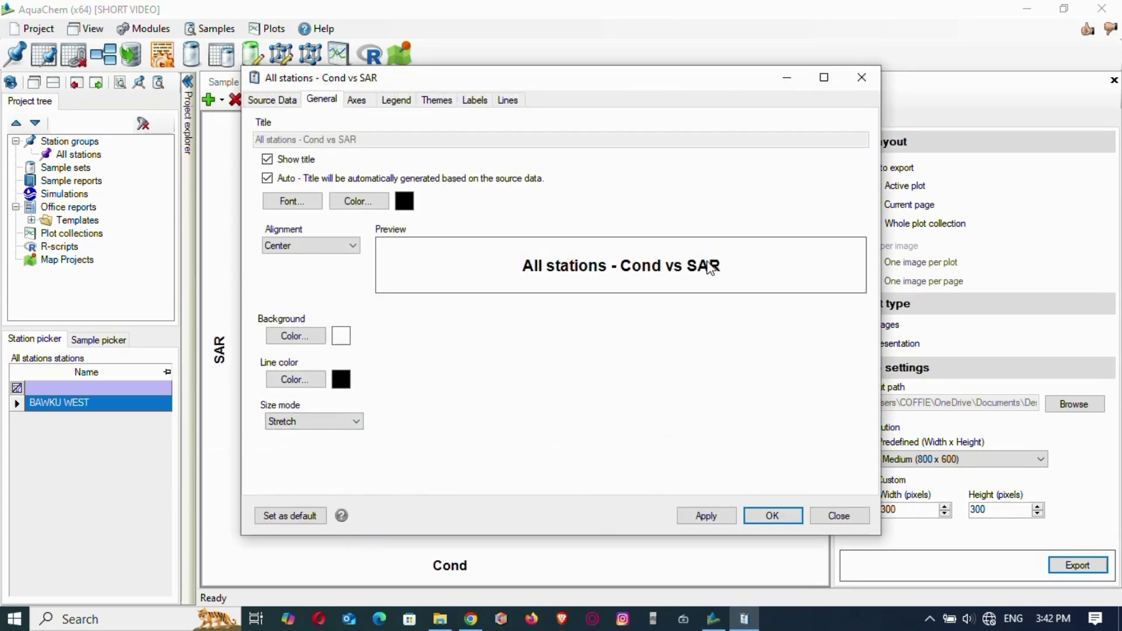
left_click(267, 179)
triple_click(350, 139)
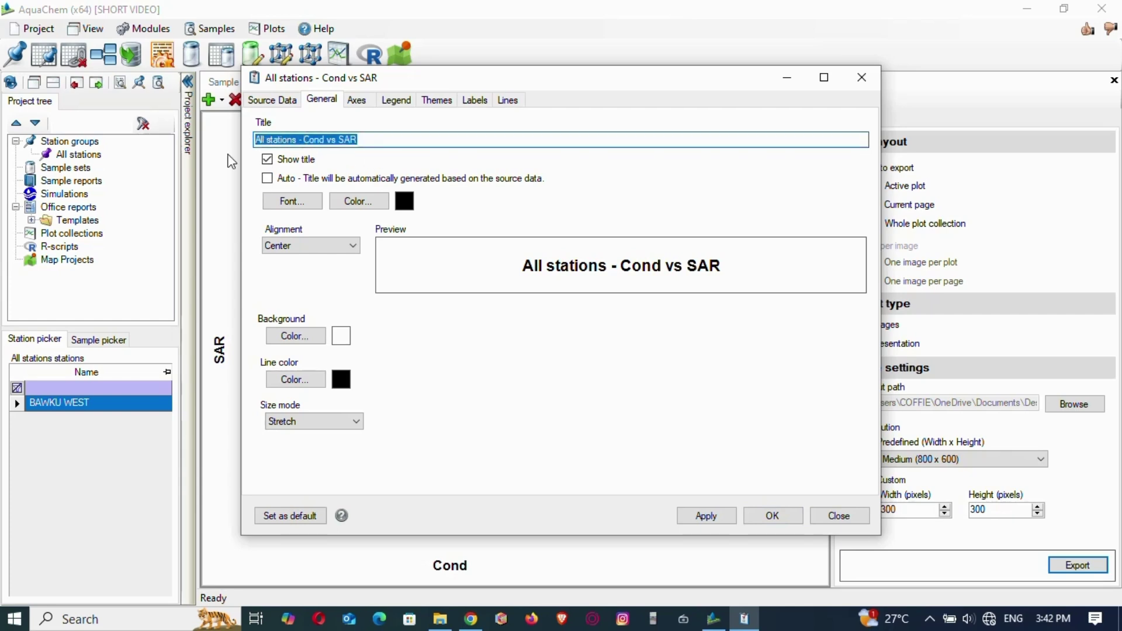
type("WILCOZ")
key("BackSpace")
type("X")
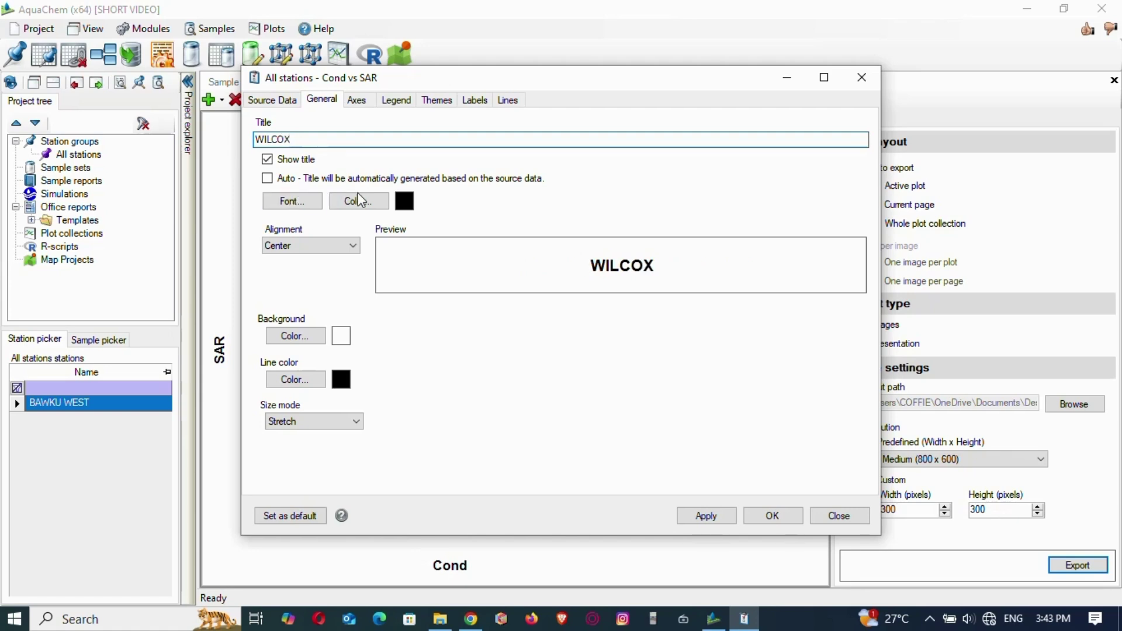
left_click(724, 518)
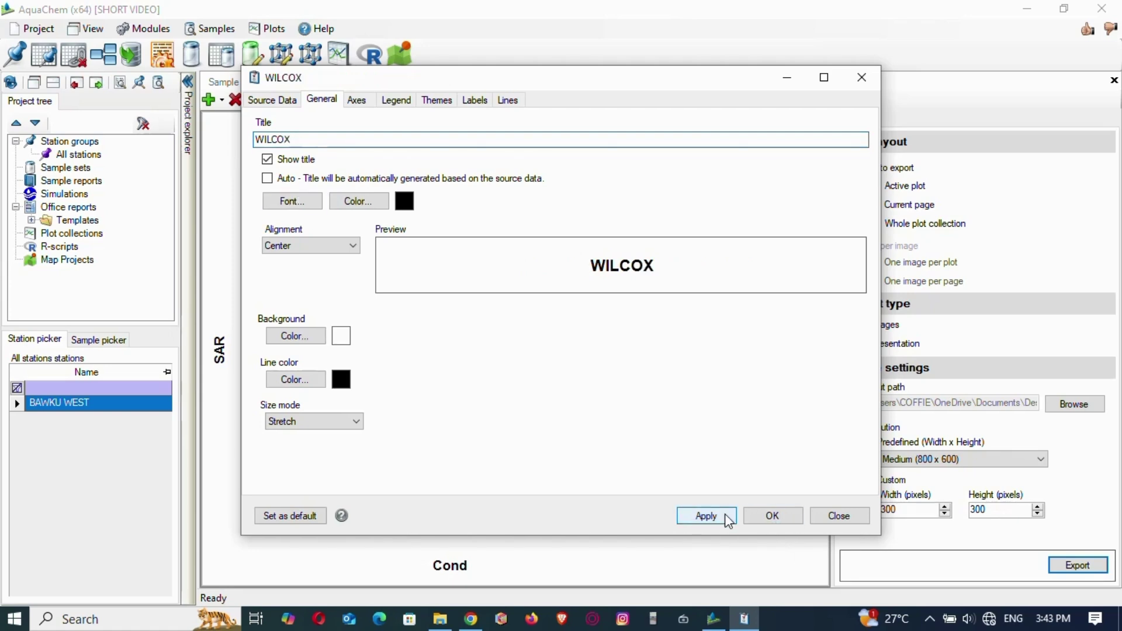
left_click(771, 516)
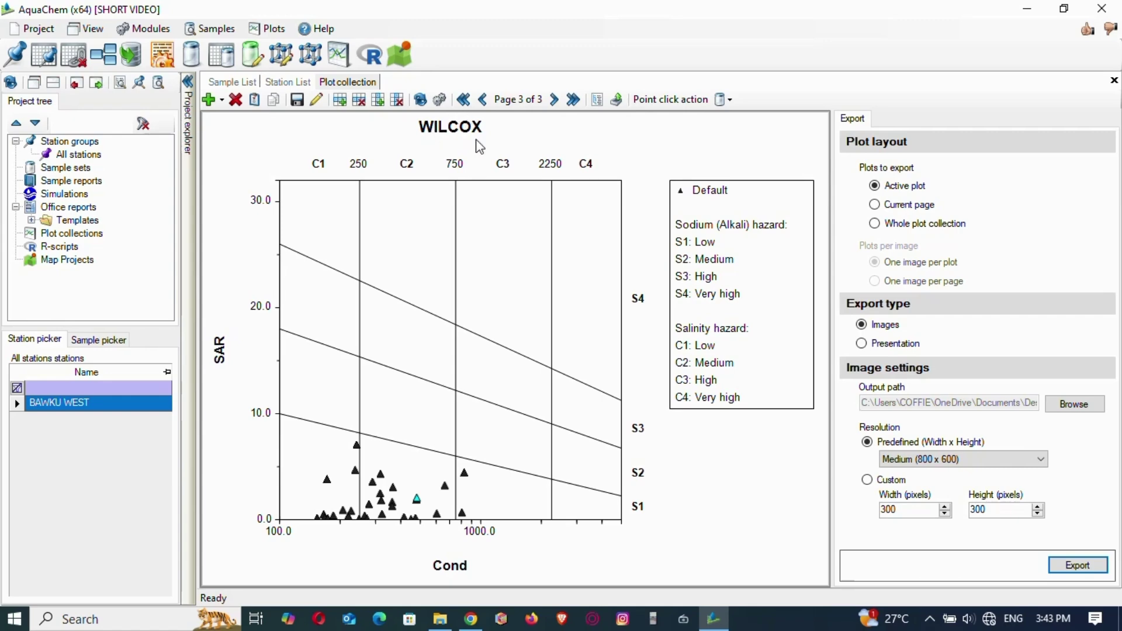
Add another Wilcox plot as page four, with its automatic title replaced by Ussl
left_click(211, 100)
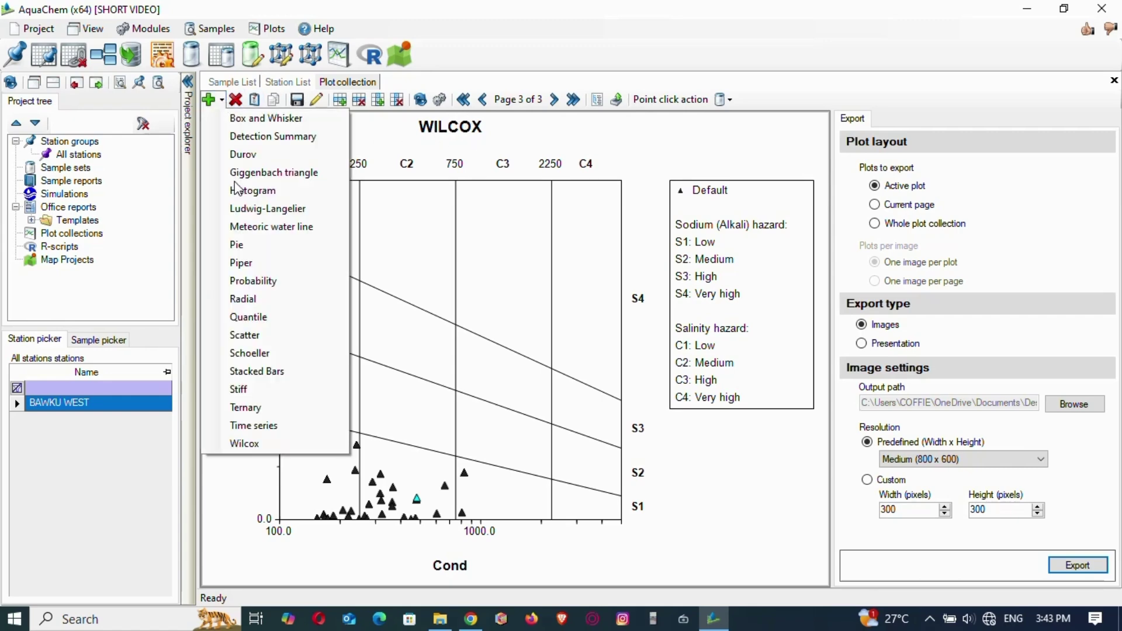
left_click(268, 444)
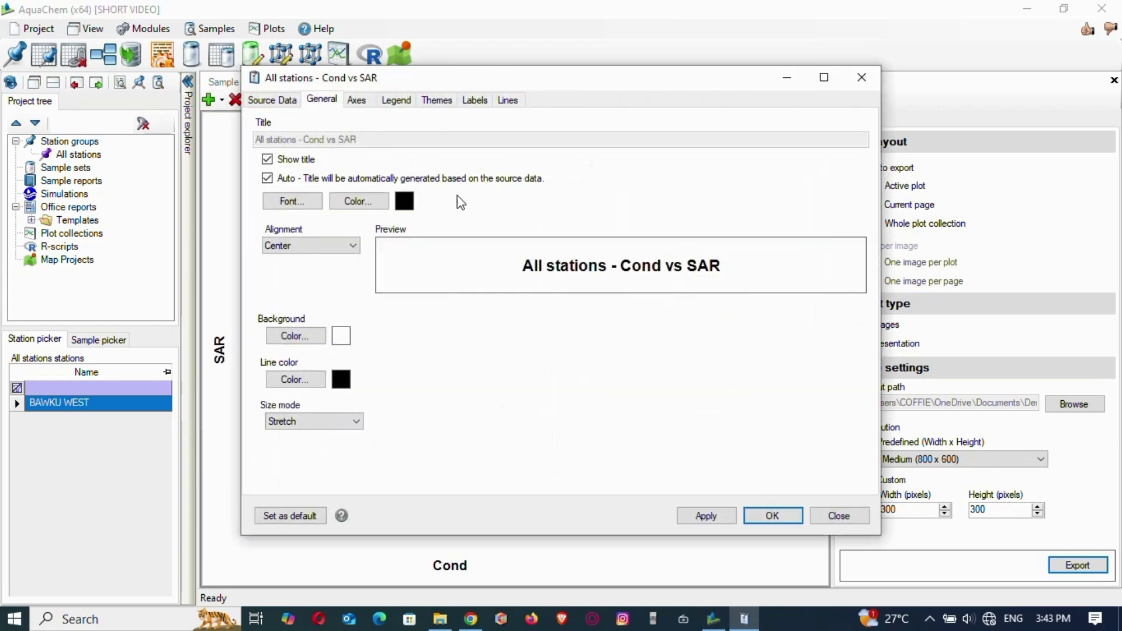
left_click(268, 178)
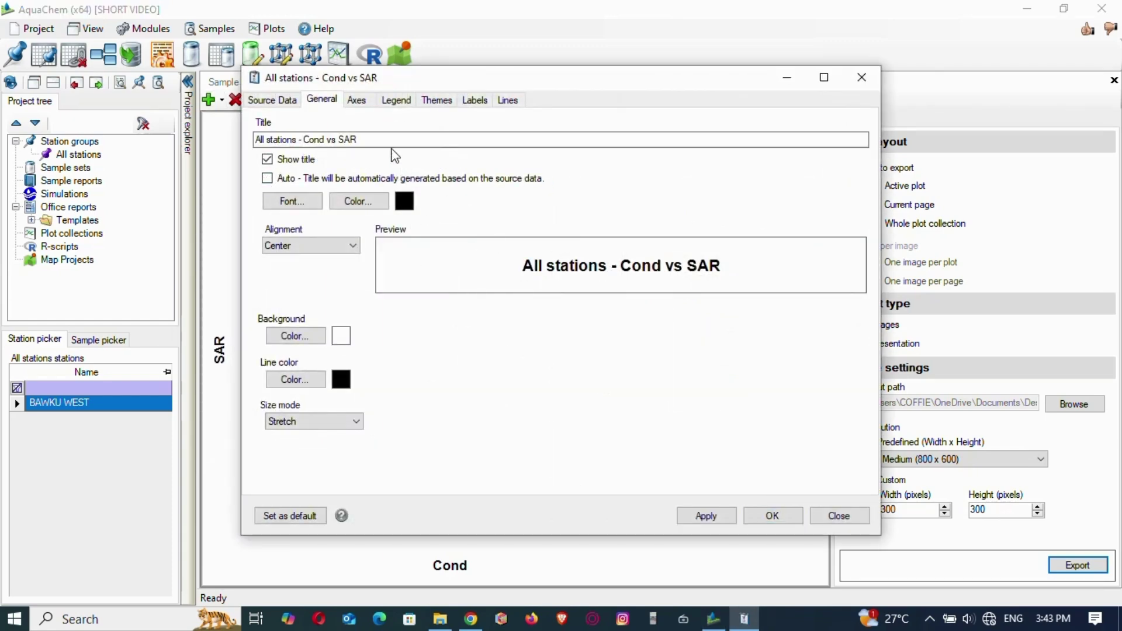
left_click_drag(380, 139, 240, 174)
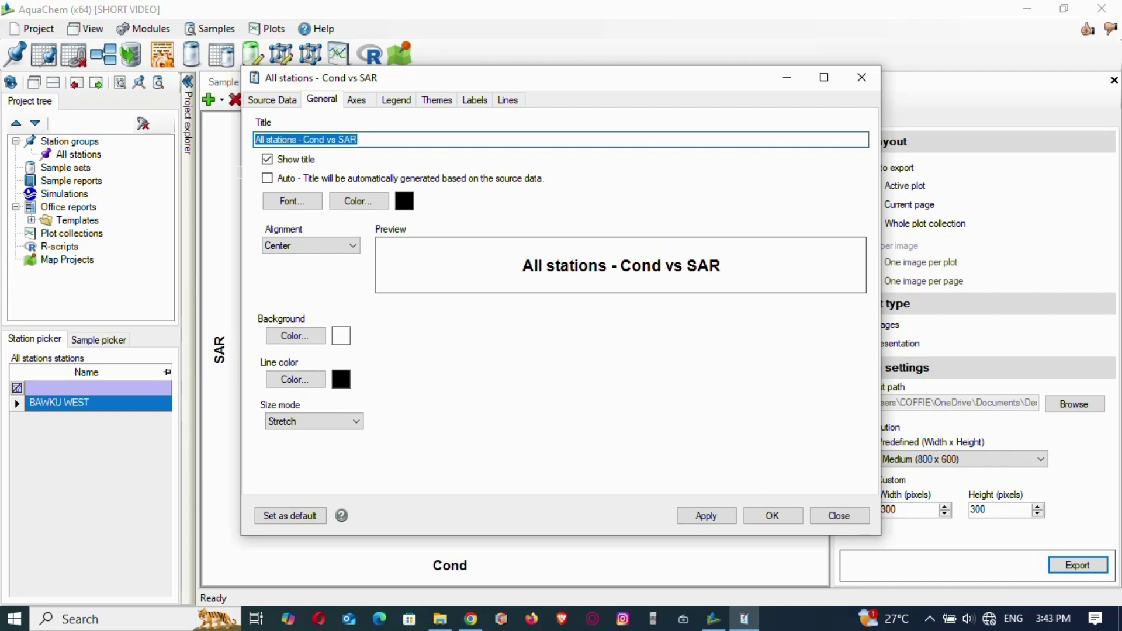
type("Uss")
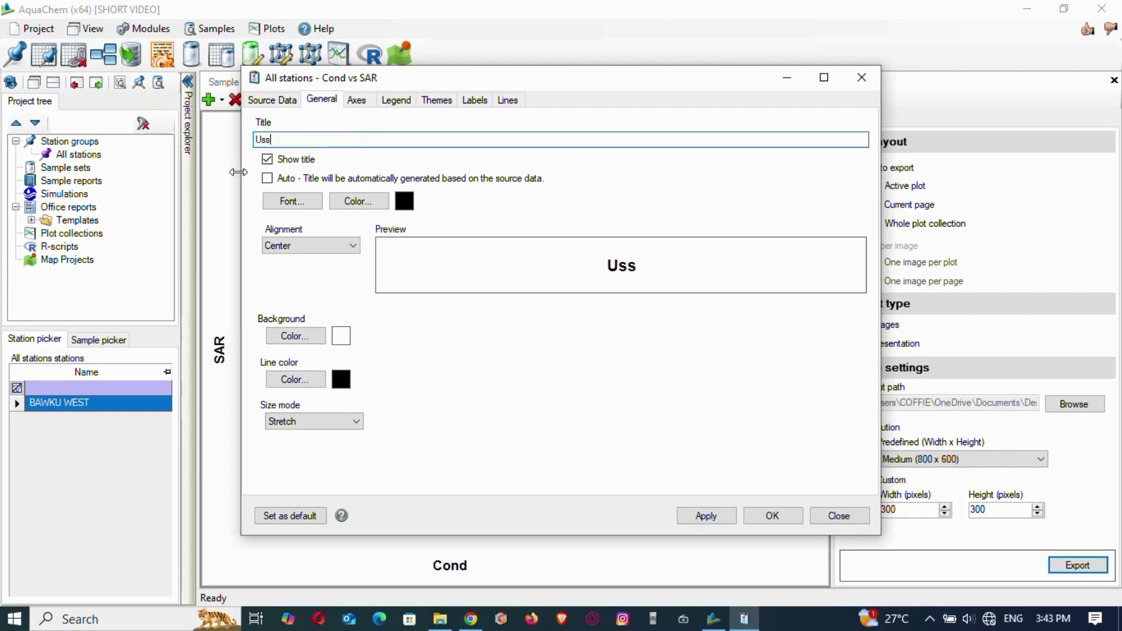
type("l")
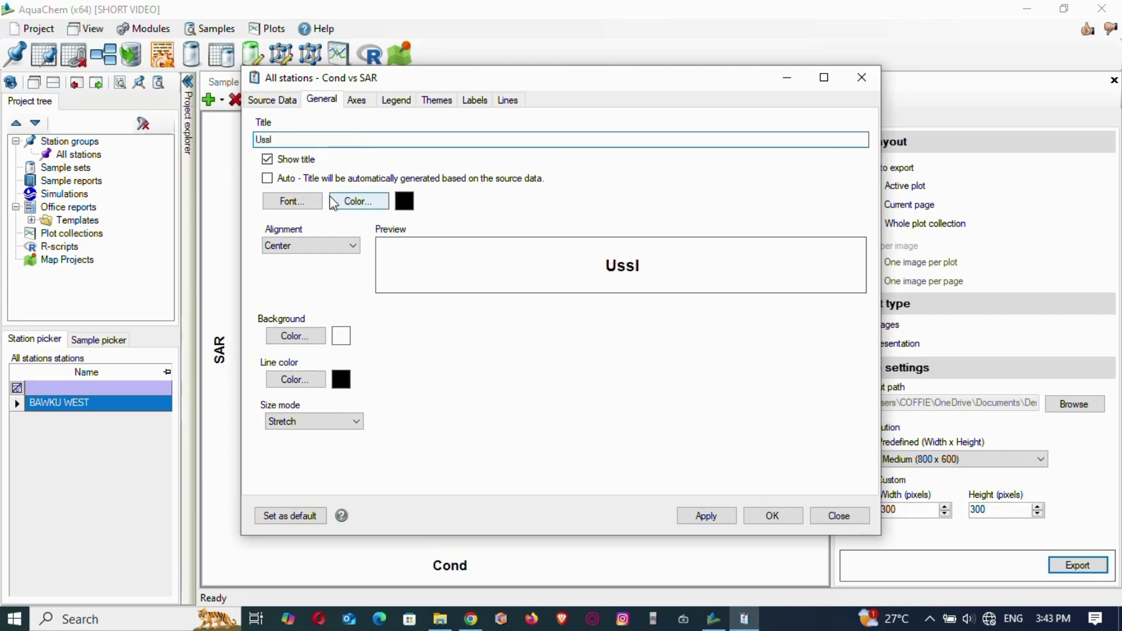
left_click(707, 515)
left_click(771, 516)
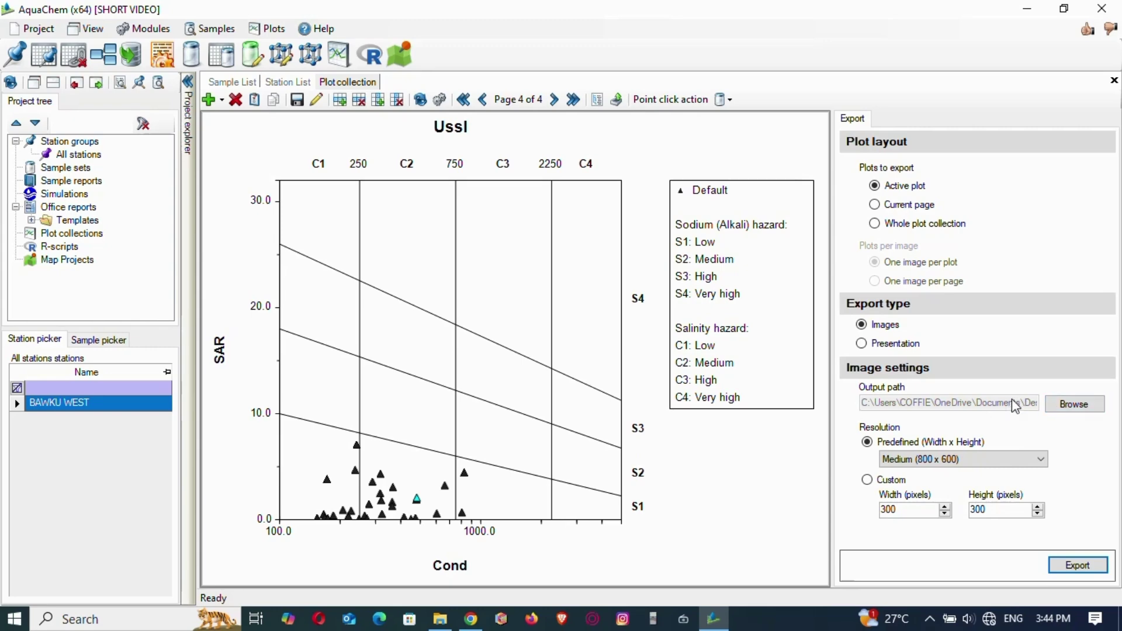
Export the Ussl plot to the Desktop as 'Figure ussl' PNG, keeping PIPER.Png unchanged
left_click(1079, 567)
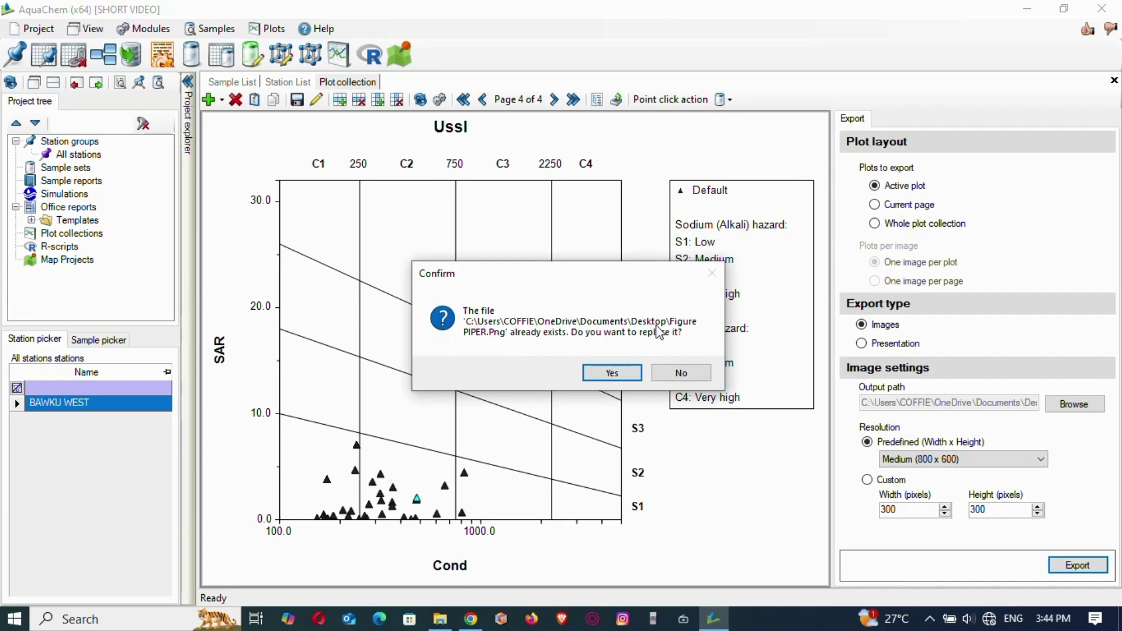
left_click(676, 374)
left_click(1077, 404)
left_click(161, 331)
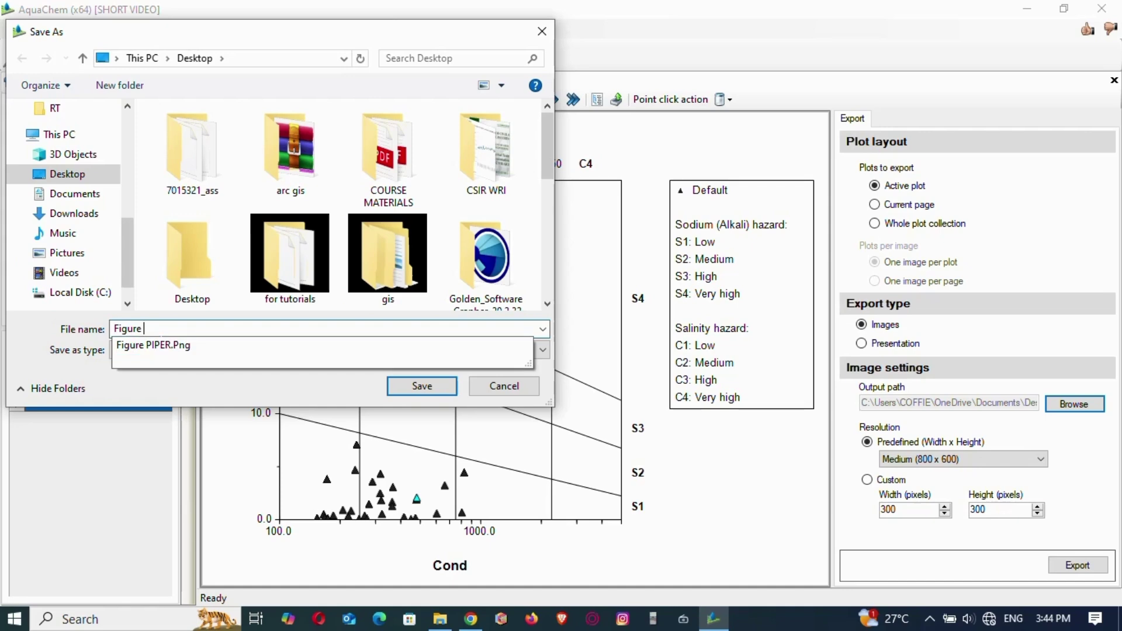
type("uss")
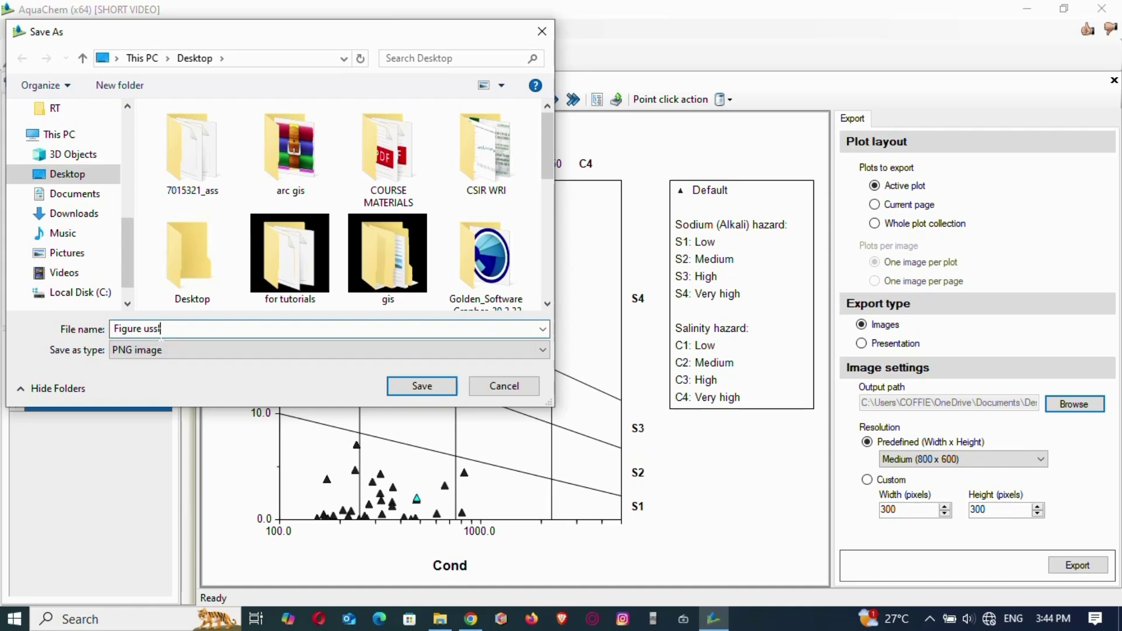
type("l")
left_click(435, 389)
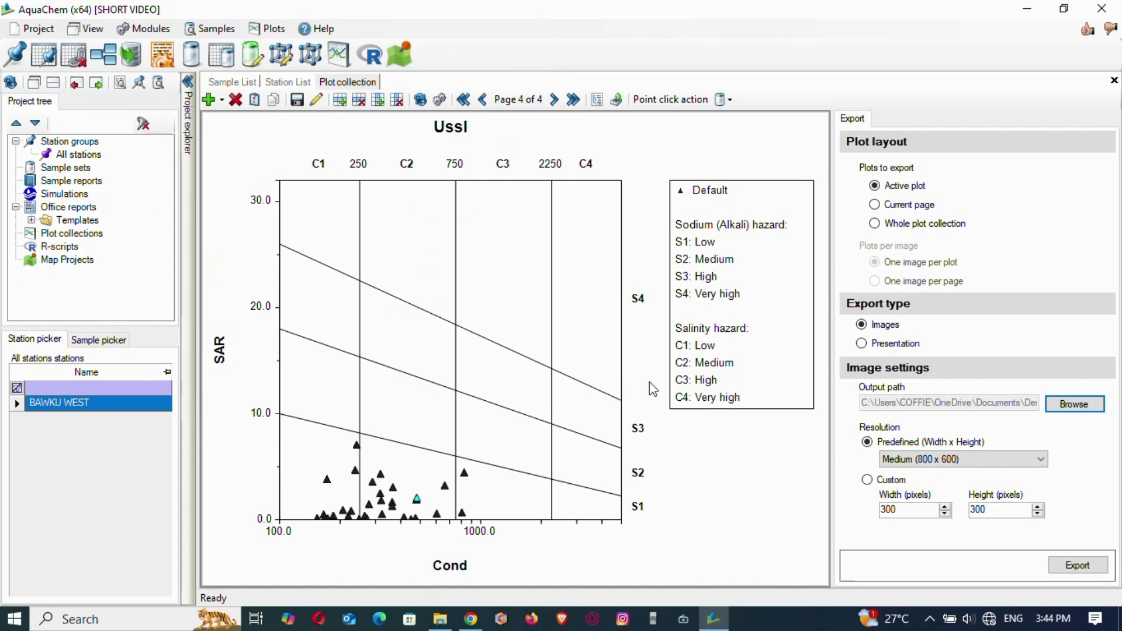
left_click(1079, 567)
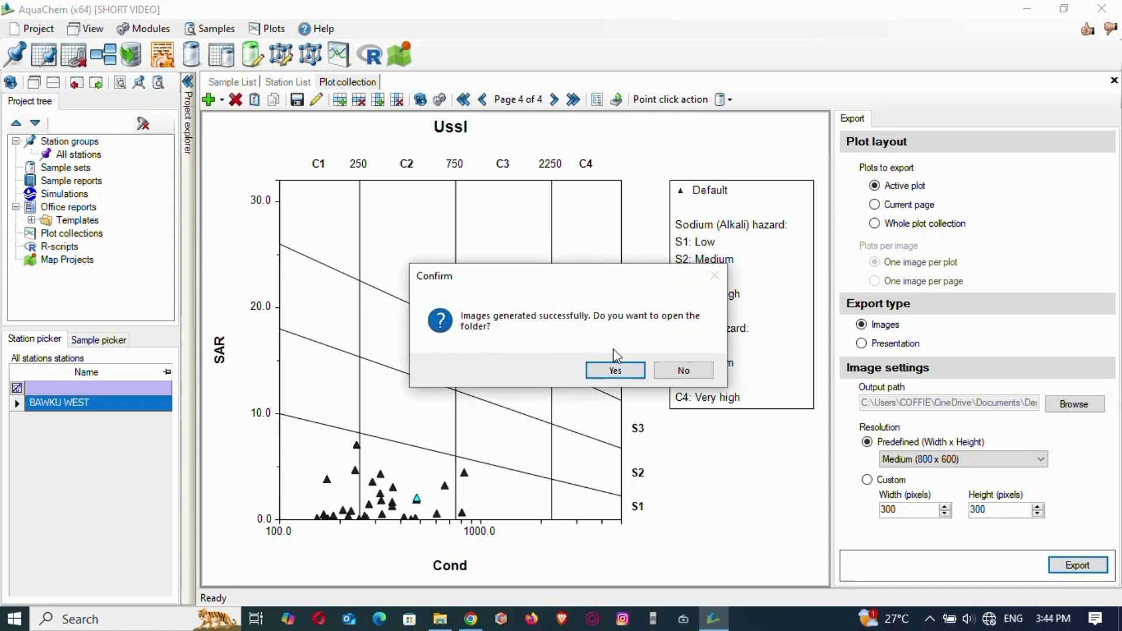
Open the Desktop export folder in a maximized, refreshed File Explorer window
left_click(613, 366)
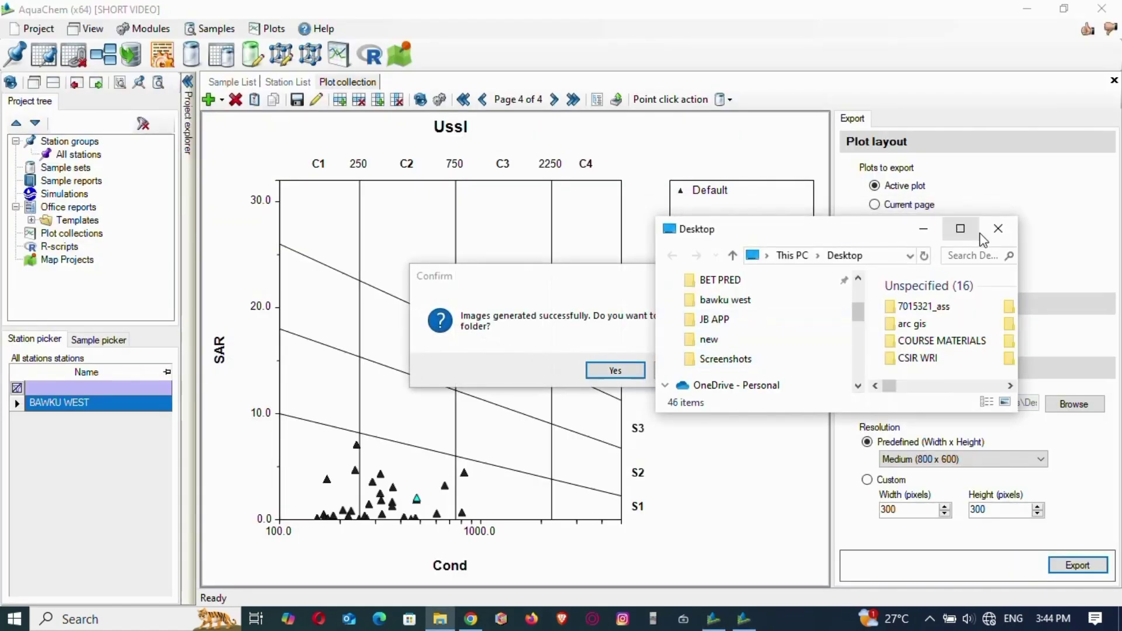
left_click(961, 230)
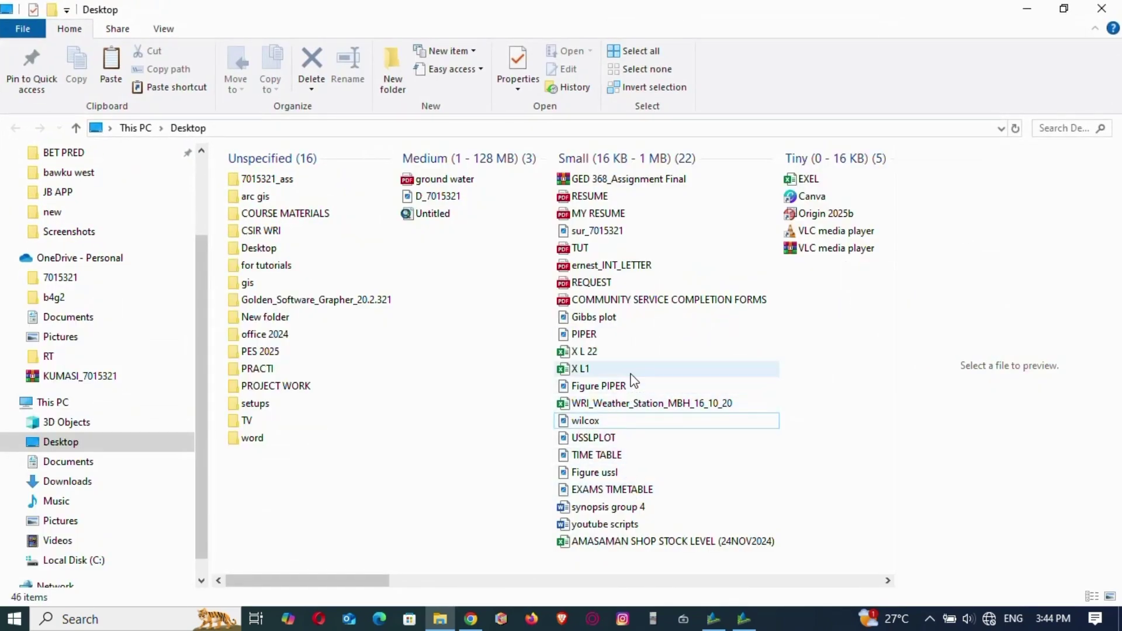
left_click(1016, 129)
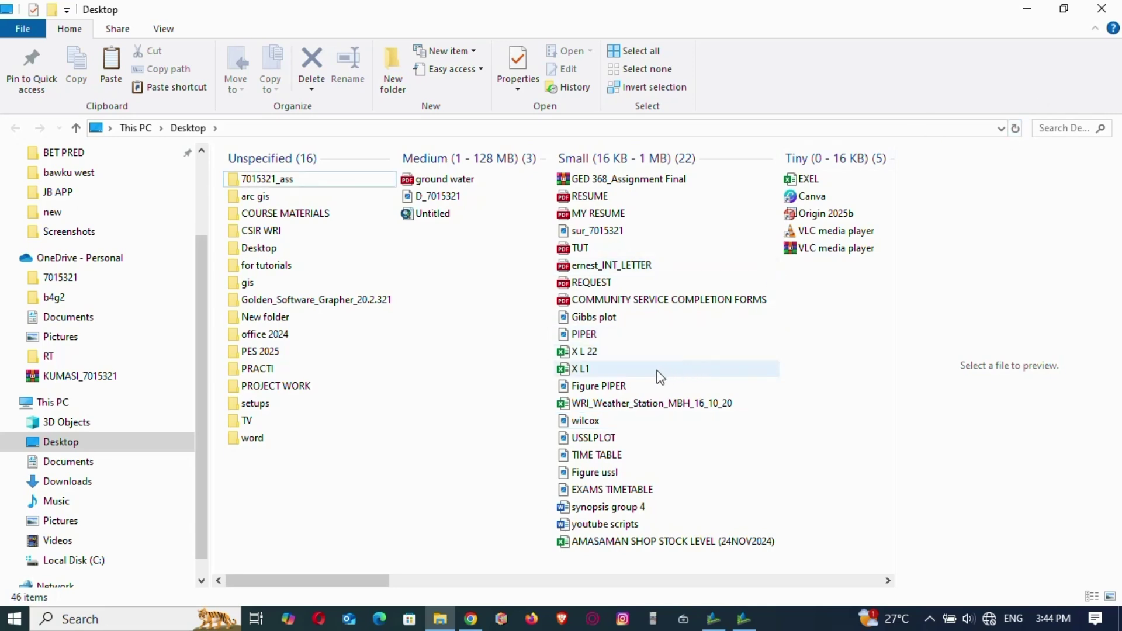
View Figure ussl in Photos to confirm it shows the Ussl plot, then close it
left_click(606, 480)
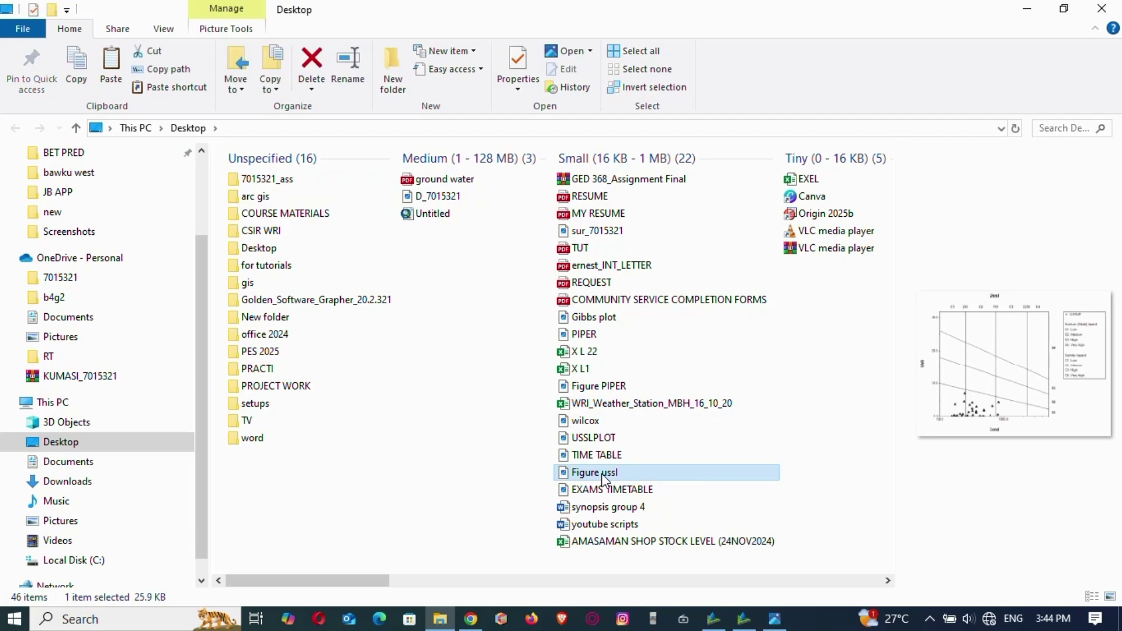
double_click(603, 473)
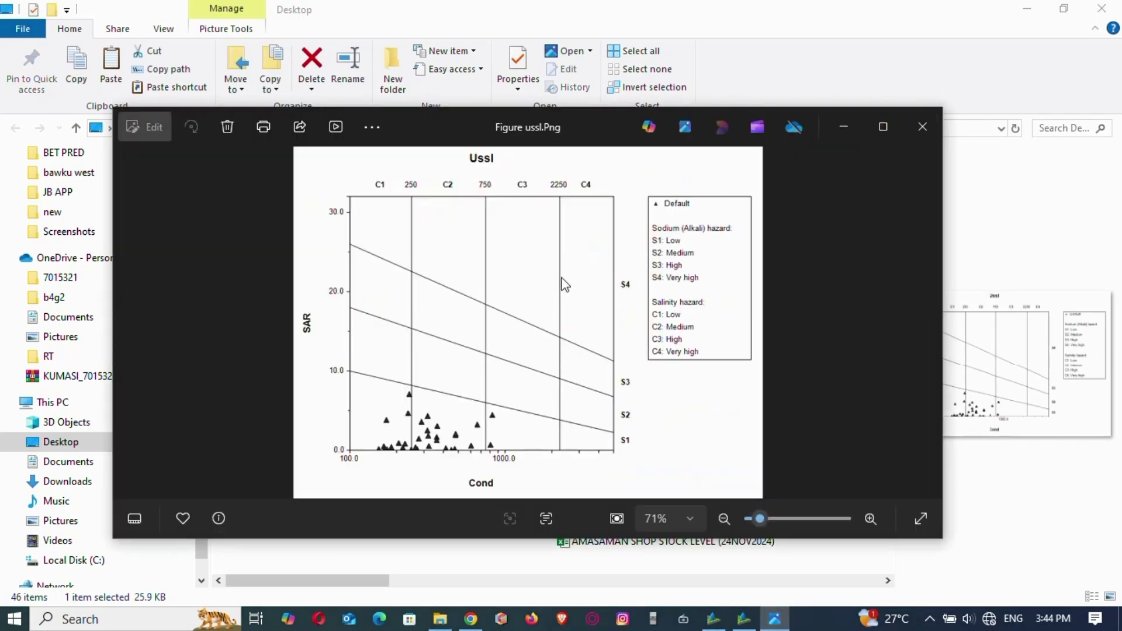
left_click(922, 128)
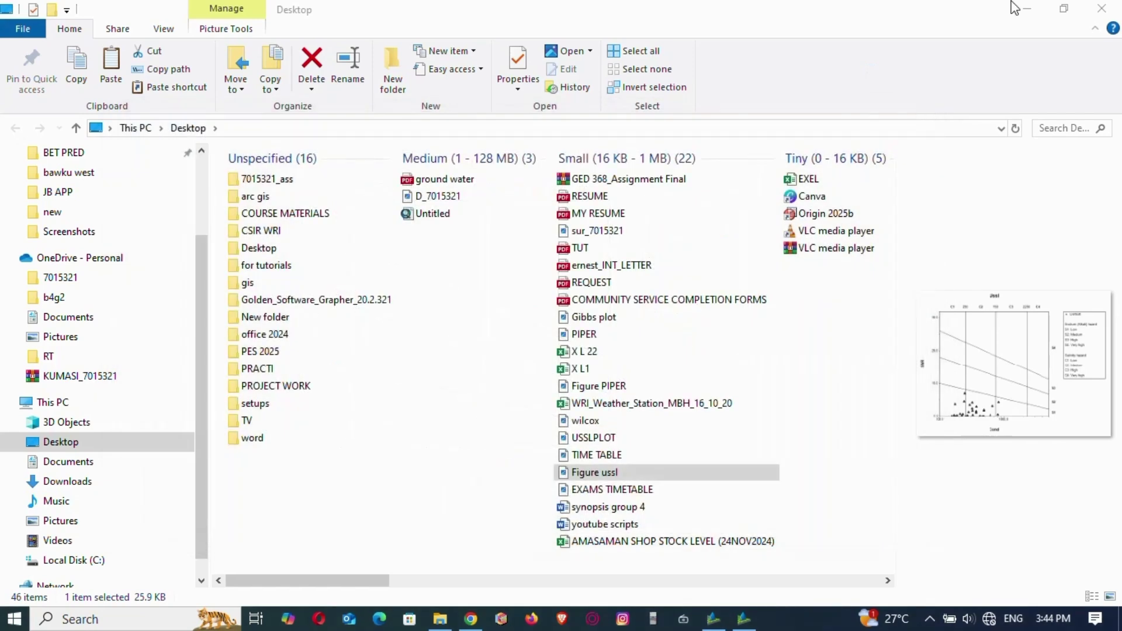
left_click(1101, 8)
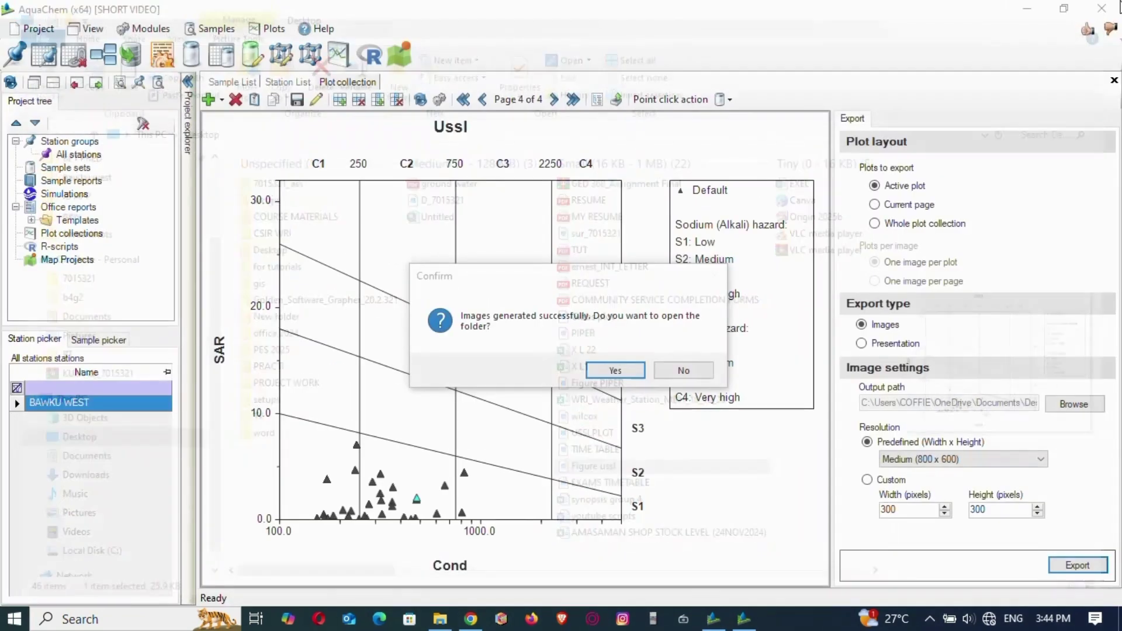
left_click(626, 366)
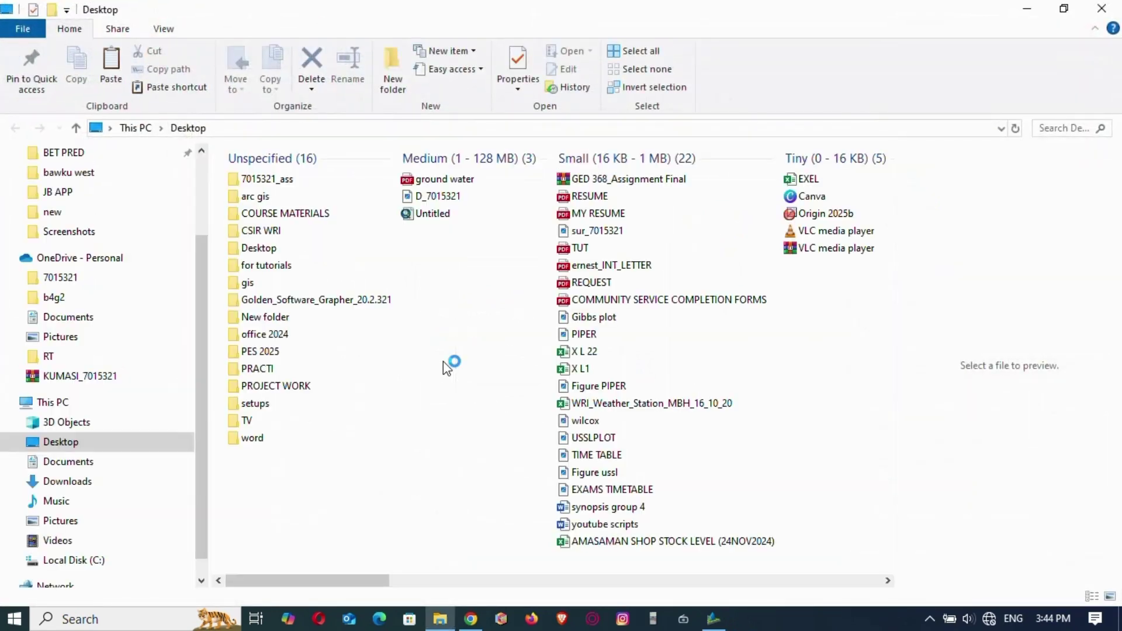
Quit AquaChem without saving the plot collection, then close the Desktop folder window
left_click(714, 619)
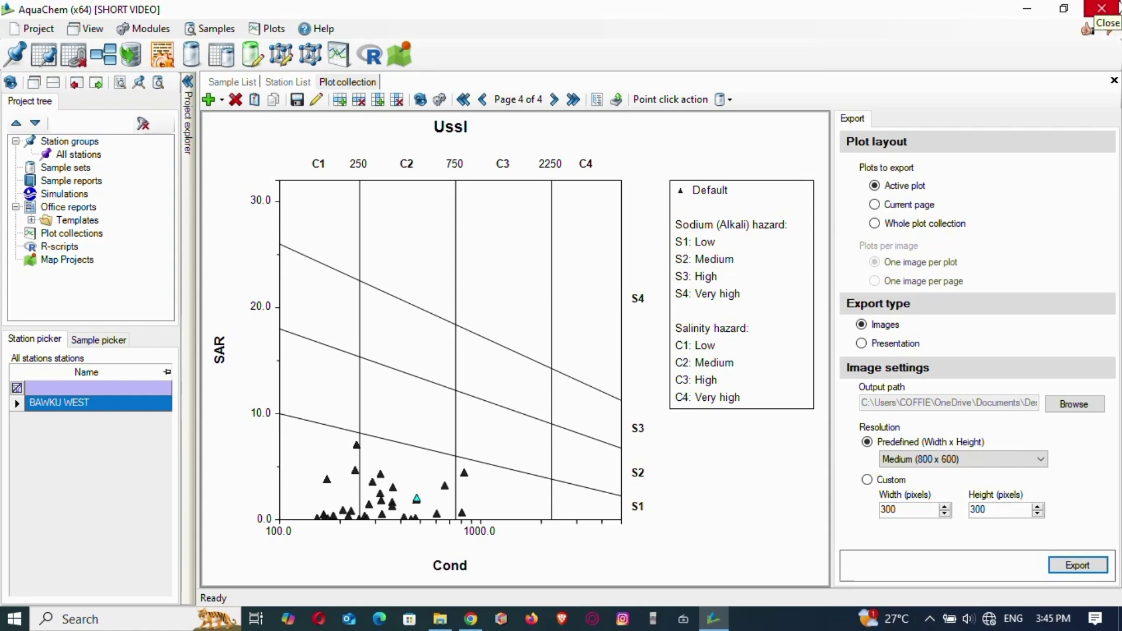
left_click(1102, 11)
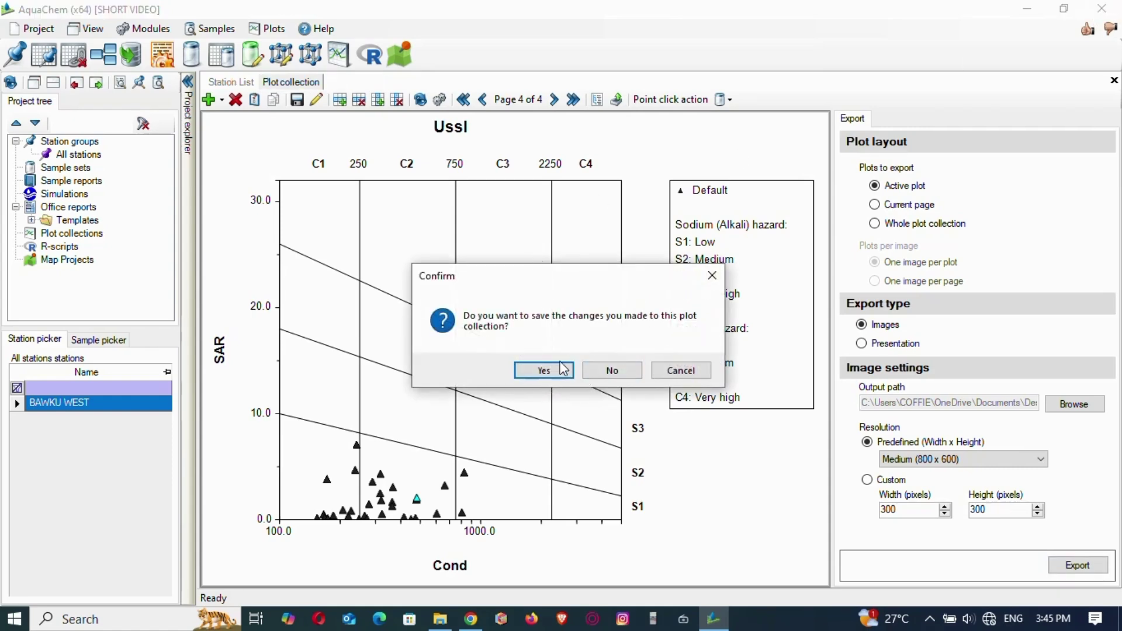
left_click(607, 371)
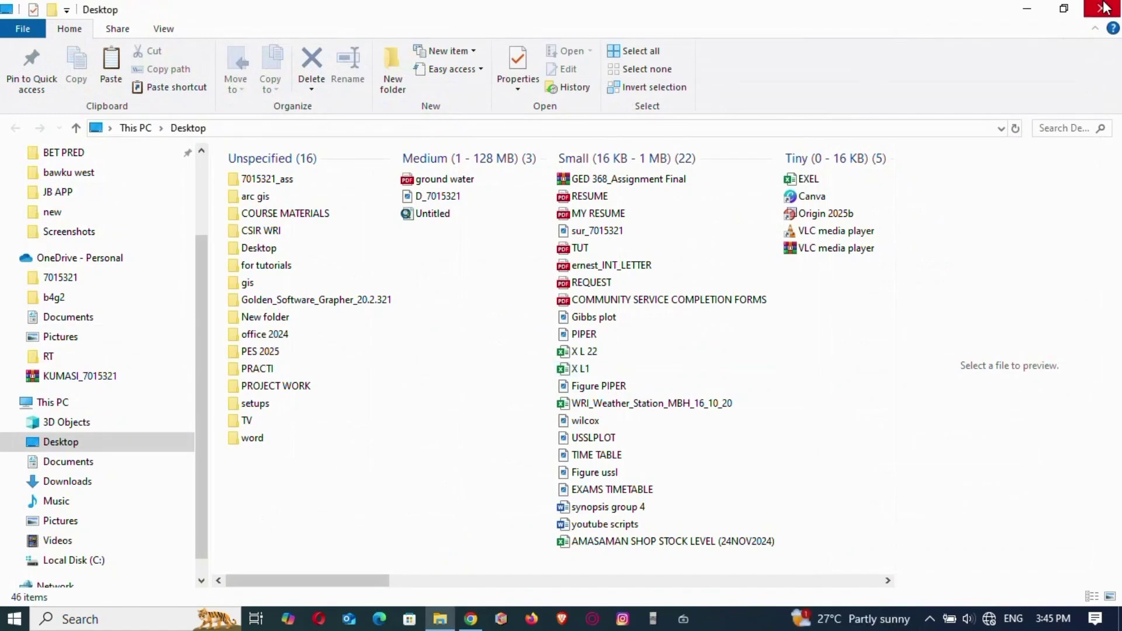
left_click(1102, 8)
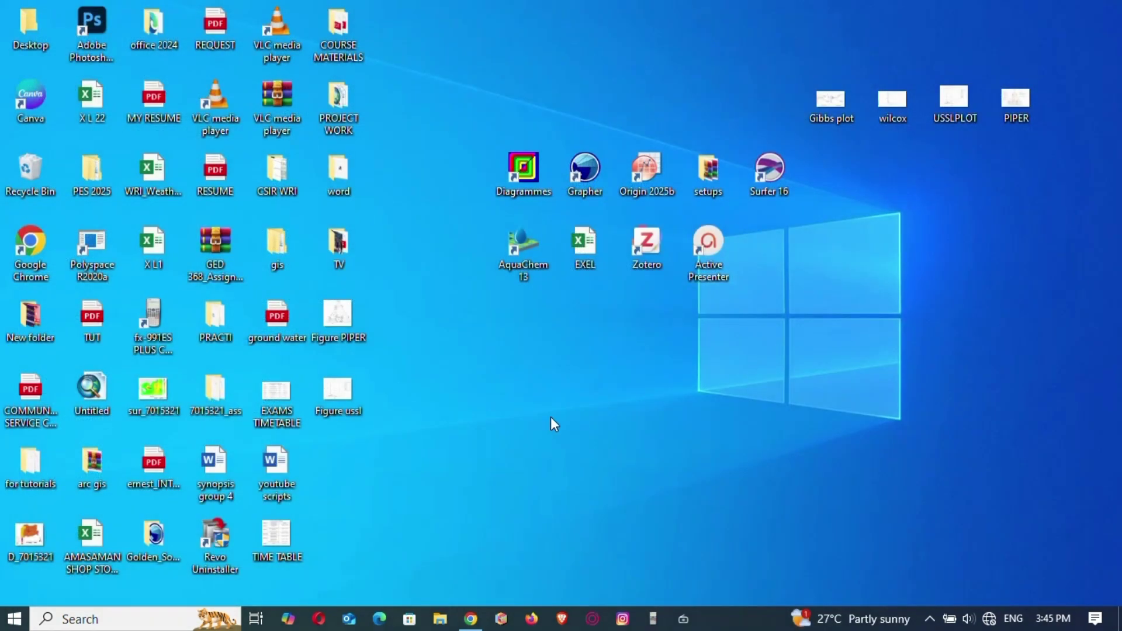